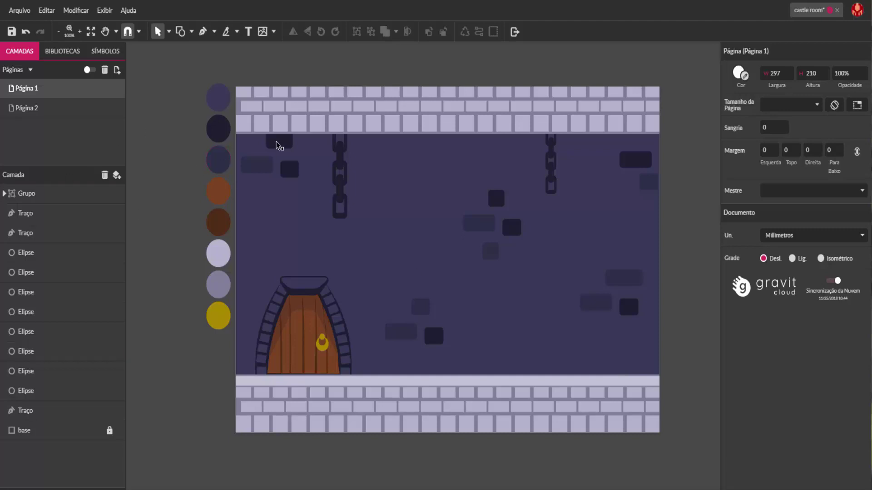
- Clear the selection on Página 1 and open the blank Página 2
{"action": "left_click", "coordinate": [515, 375]}
{"action": "key", "text": "Escape"}
{"action": "left_click", "coordinate": [26, 108]}
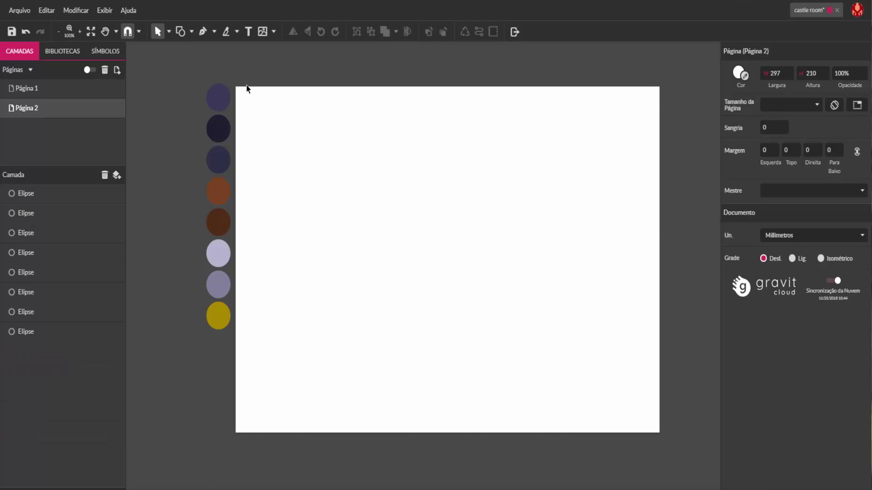
- Draw a 297 × 210 mm rectangle covering the whole page and fill it with the purple of the first palette swatch
{"action": "left_click", "coordinate": [192, 32]}
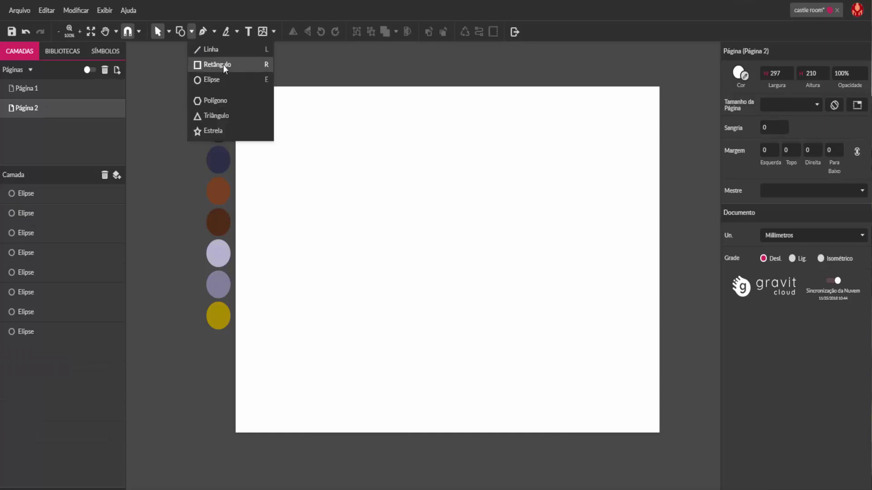
{"action": "left_click", "coordinate": [222, 65]}
{"action": "left_click_drag", "start_coordinate": [235, 86], "coordinate": [660, 433]}
{"action": "left_click", "coordinate": [738, 276]}
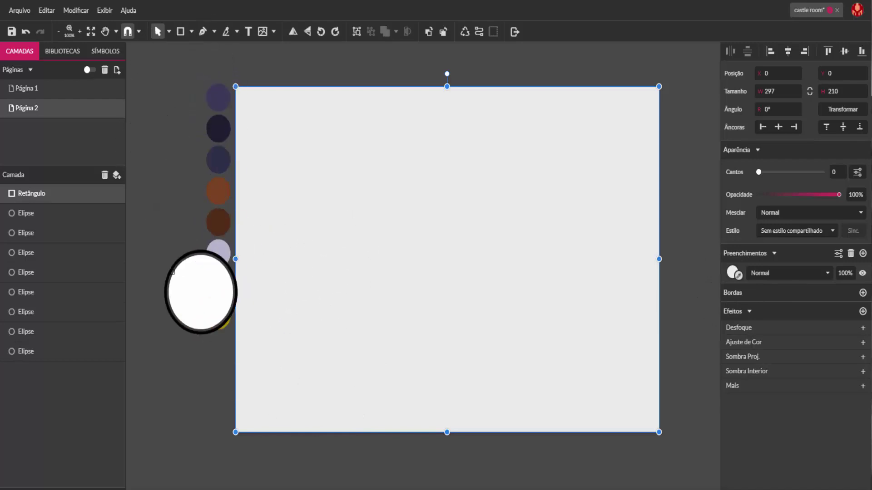
{"action": "left_click", "coordinate": [217, 96]}
{"action": "left_click", "coordinate": [183, 350]}
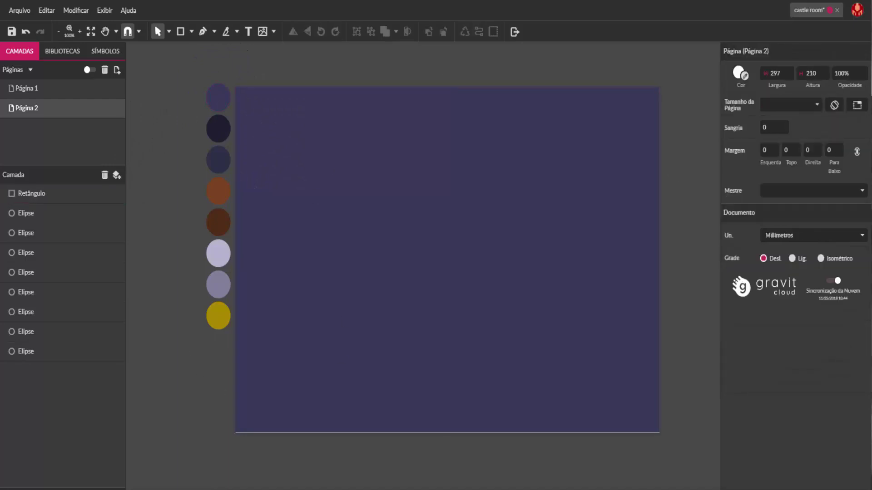
{"action": "left_click", "coordinate": [609, 435]}
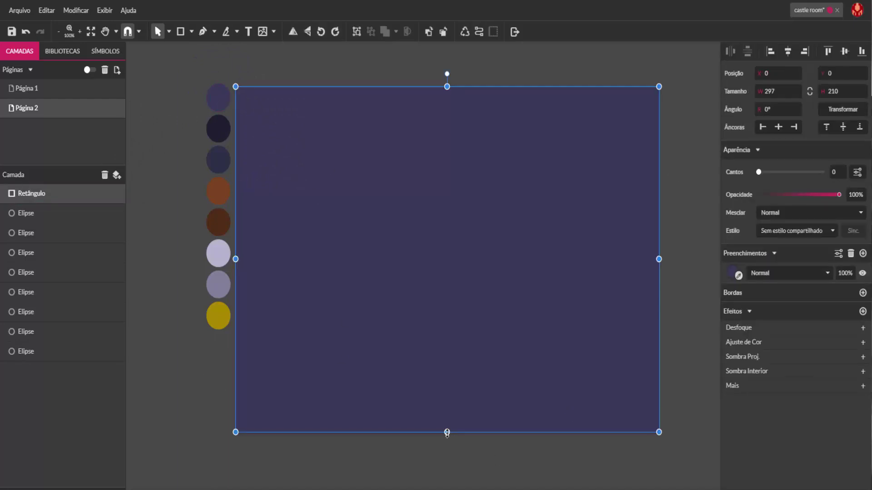
{"action": "left_click_drag", "start_coordinate": [447, 437], "coordinate": [447, 432]}
{"action": "left_click", "coordinate": [452, 467]}
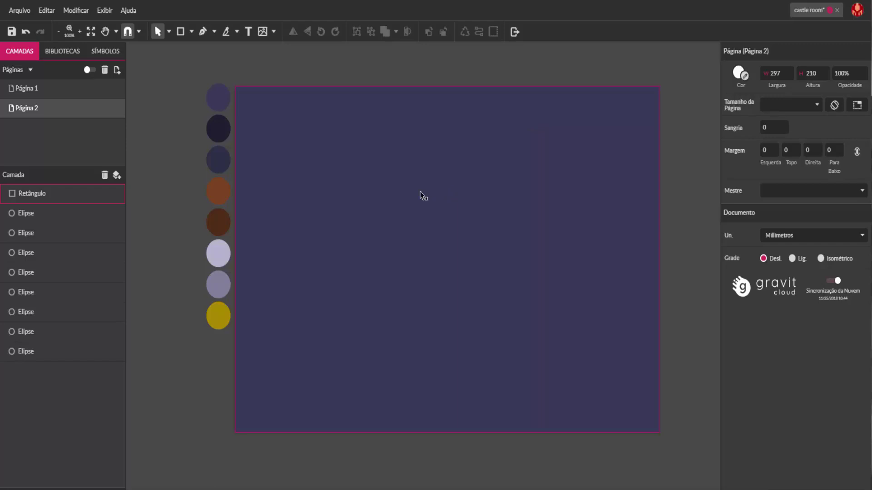
- Duplicate the background rectangle and shorten the copy to a strip about 32.5 mm high along the page's lower edge
{"action": "left_click", "coordinate": [426, 214]}
{"action": "key", "text": "ctrl+d"}
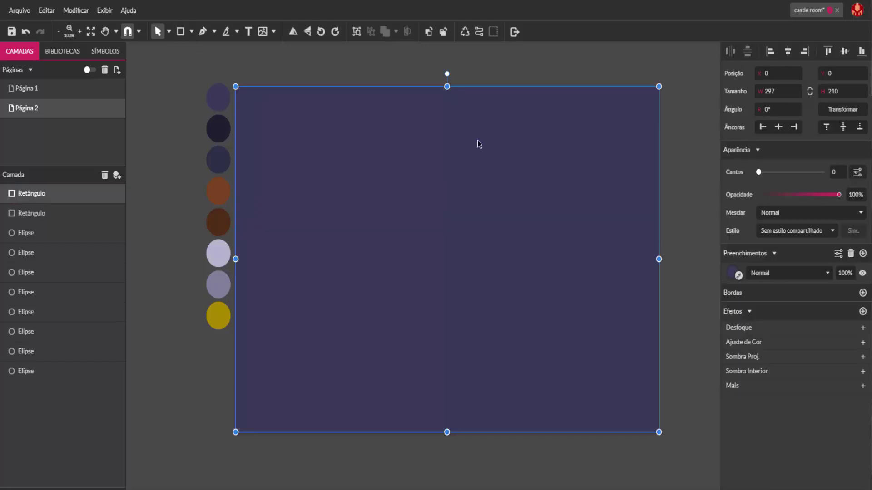
{"action": "left_click_drag", "start_coordinate": [449, 107], "coordinate": [454, 378]}
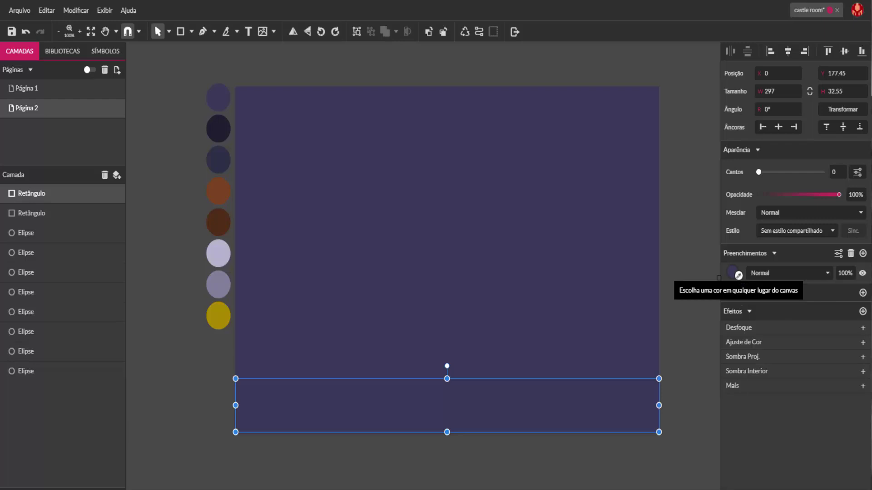
- Recolour the lower strip with the greyish lavender sampled from the palette swatch just above the yellow one
{"action": "left_click", "coordinate": [739, 276]}
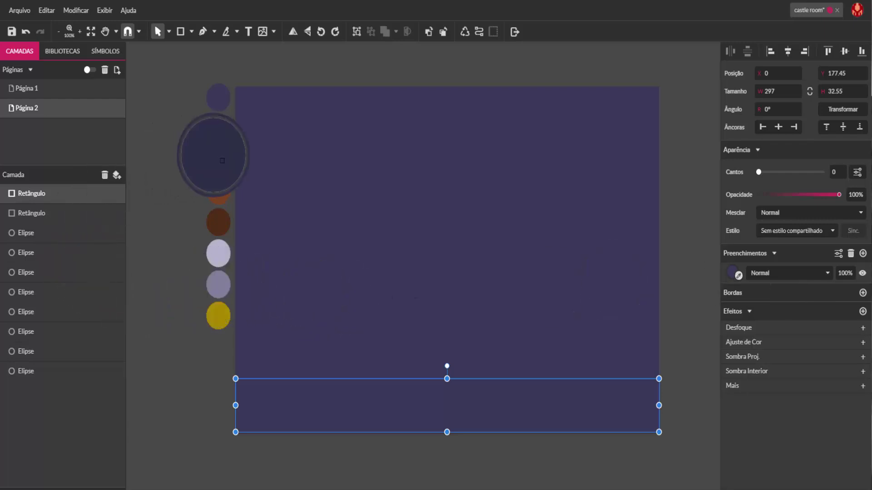
{"action": "left_click", "coordinate": [218, 160]}
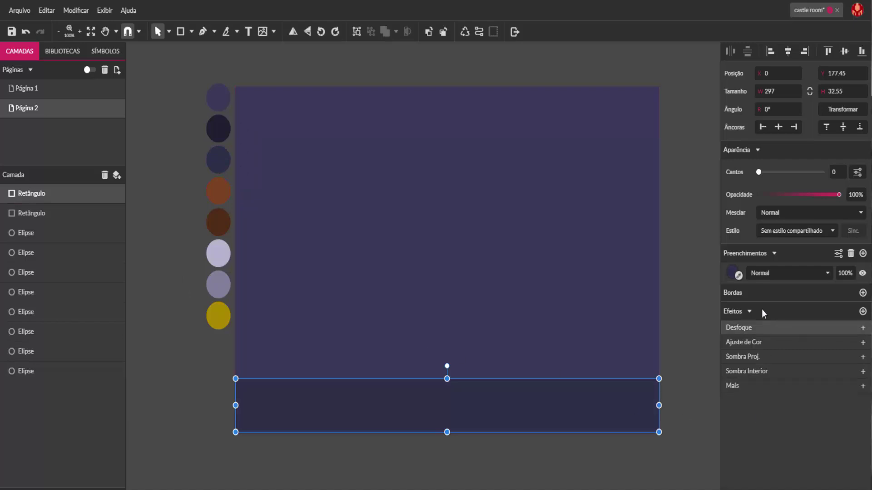
{"action": "left_click", "coordinate": [738, 275]}
{"action": "left_click", "coordinate": [219, 285]}
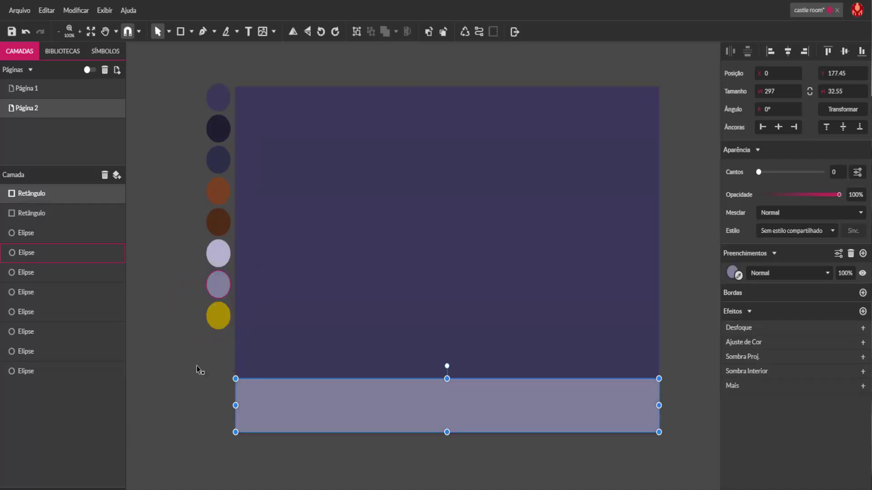
{"action": "left_click", "coordinate": [193, 390]}
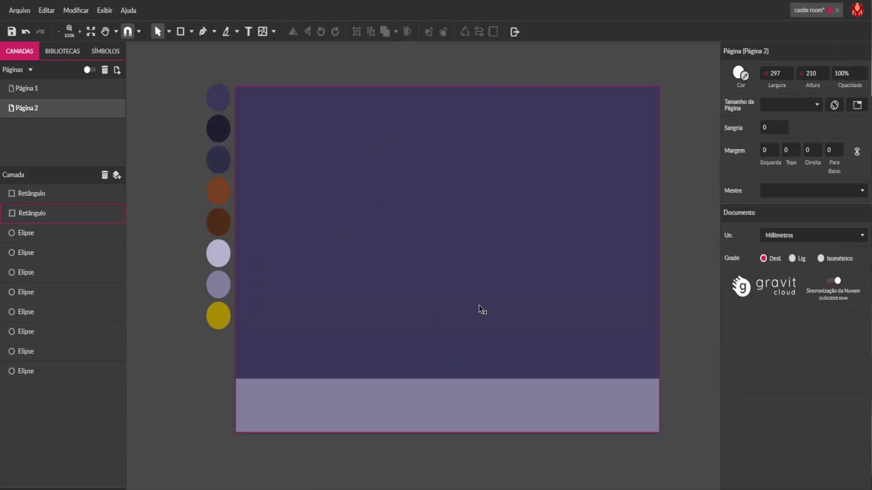
- Rename the full-page background rectangle to "base" and lock it
{"action": "left_click", "coordinate": [456, 254]}
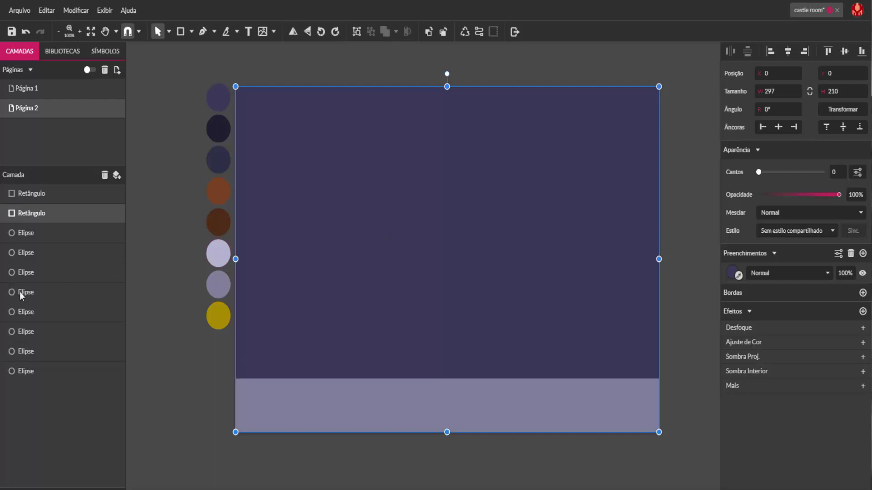
{"action": "double_click", "coordinate": [38, 220]}
{"action": "type", "text": "base"}
{"action": "left_click", "coordinate": [166, 276]}
{"action": "left_click", "coordinate": [90, 212]}
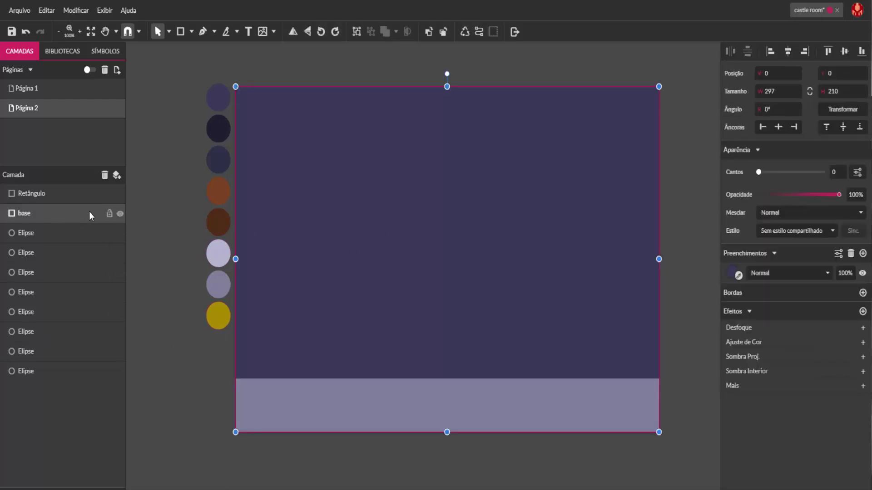
{"action": "left_click", "coordinate": [109, 215]}
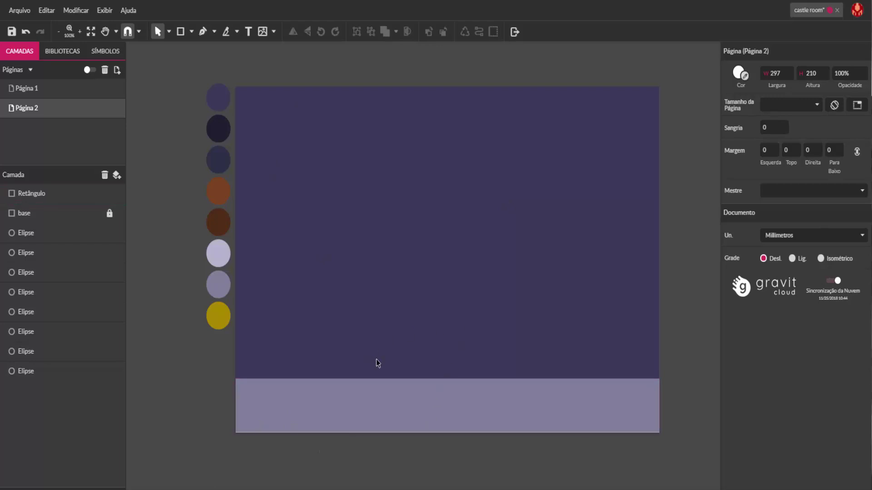
- Draw a small brick rectangle about 16.7 × 9.3 mm on the wall area above the floor strip
{"action": "scroll", "coordinate": [384, 352], "scroll_direction": "up", "scroll_amount": 1}
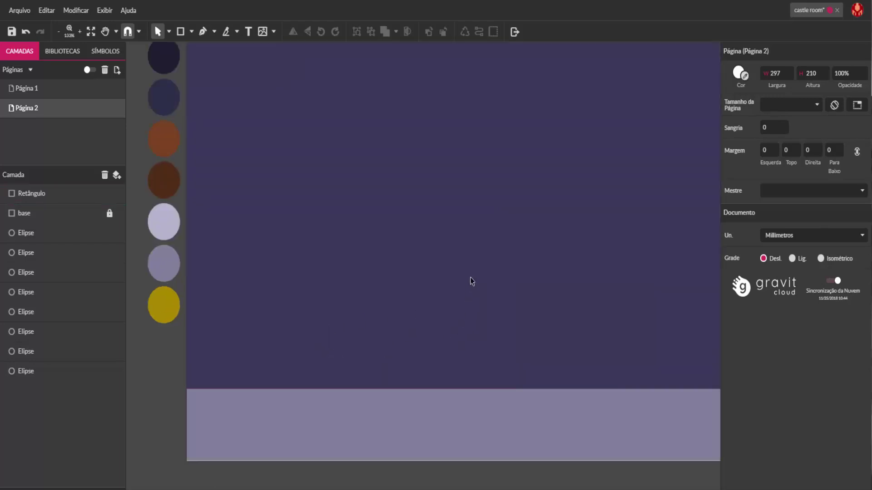
{"action": "key", "text": "h"}
{"action": "left_click_drag", "start_coordinate": [471, 281], "coordinate": [453, 229]}
{"action": "key", "text": "v"}
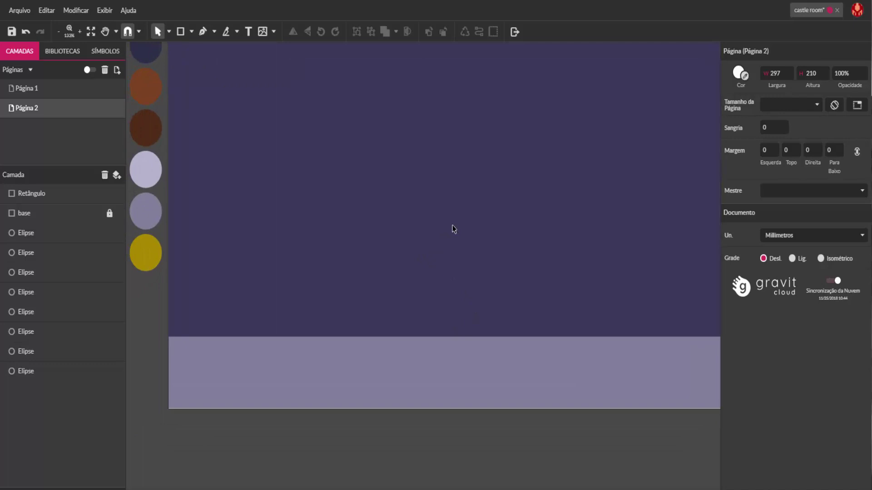
{"action": "scroll", "coordinate": [242, 287], "scroll_direction": "down", "scroll_amount": 1}
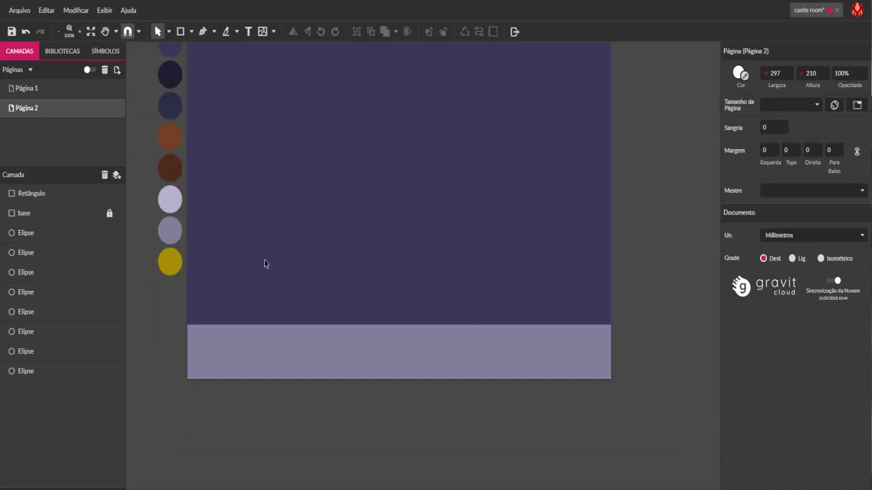
{"action": "scroll", "coordinate": [336, 254], "scroll_direction": "left", "scroll_amount": 3}
{"action": "scroll", "coordinate": [381, 270], "scroll_direction": "up", "scroll_amount": 1}
{"action": "key", "text": "h"}
{"action": "left_click_drag", "start_coordinate": [439, 273], "coordinate": [390, 270]}
{"action": "key", "text": "v"}
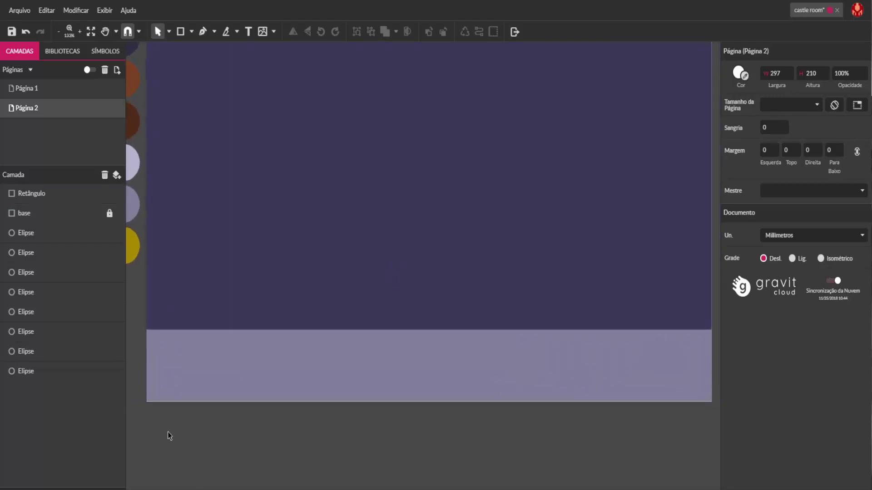
{"action": "left_click", "coordinate": [183, 31]}
{"action": "left_click_drag", "start_coordinate": [198, 427], "coordinate": [328, 257]}
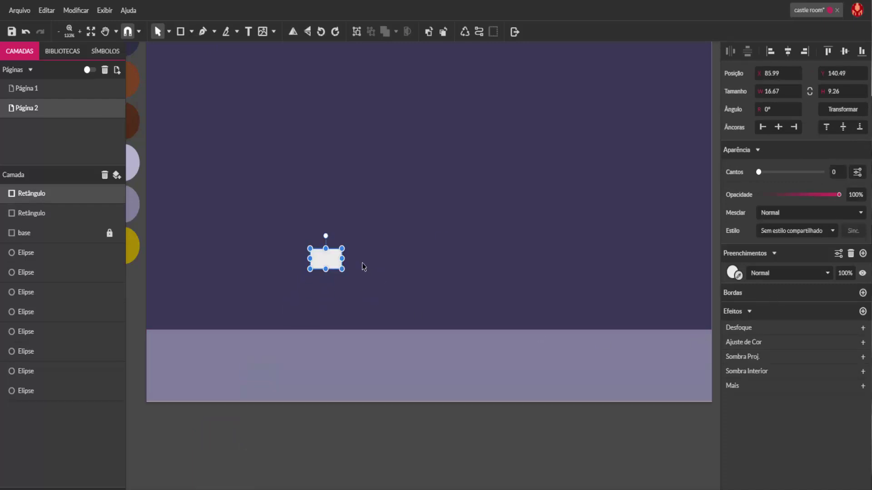
- Fill the small rectangle with the light lavender swatch colour and move it down onto the floor strip
{"action": "key", "text": "space"}
{"action": "left_click_drag", "start_coordinate": [482, 204], "coordinate": [500, 209]}
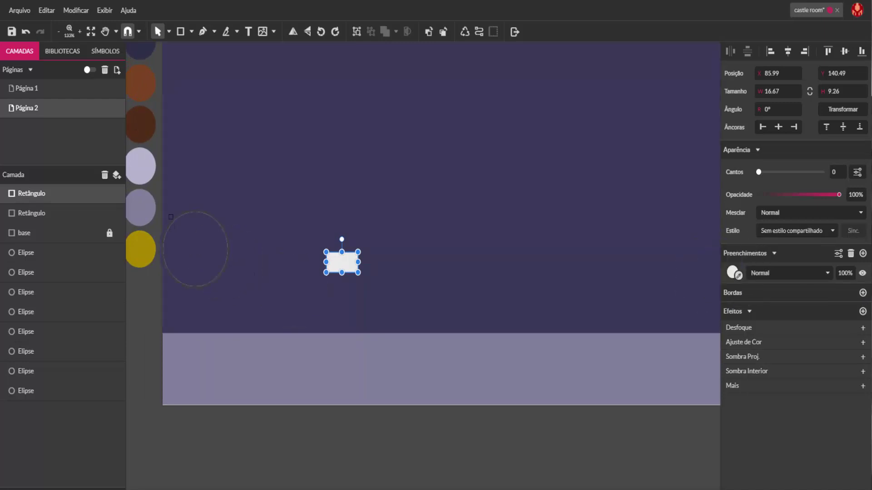
{"action": "left_click", "coordinate": [319, 445]}
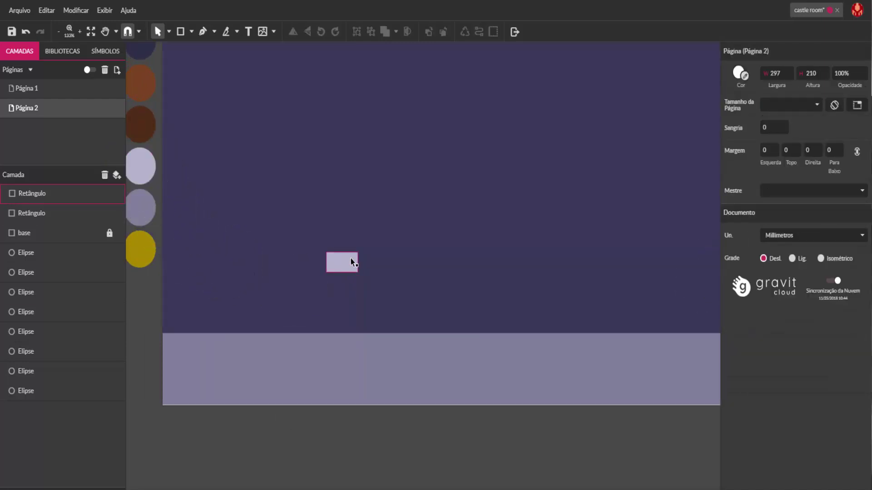
{"action": "left_click_drag", "start_coordinate": [346, 261], "coordinate": [340, 357]}
{"action": "left_click", "coordinate": [368, 462]}
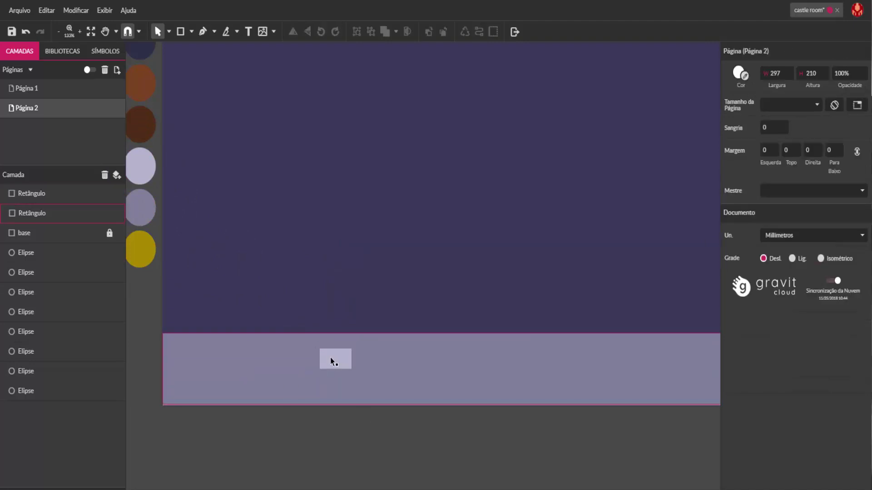
- Place the brick against the page's left edge near the strip's top and reduce its height to about 8.4 mm
{"action": "left_click_drag", "start_coordinate": [332, 358], "coordinate": [178, 356]}
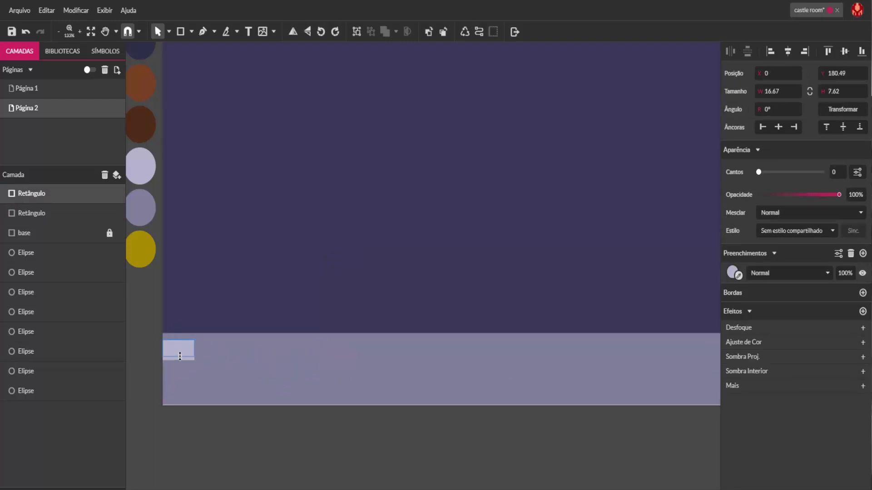
{"action": "left_click", "coordinate": [200, 414]}
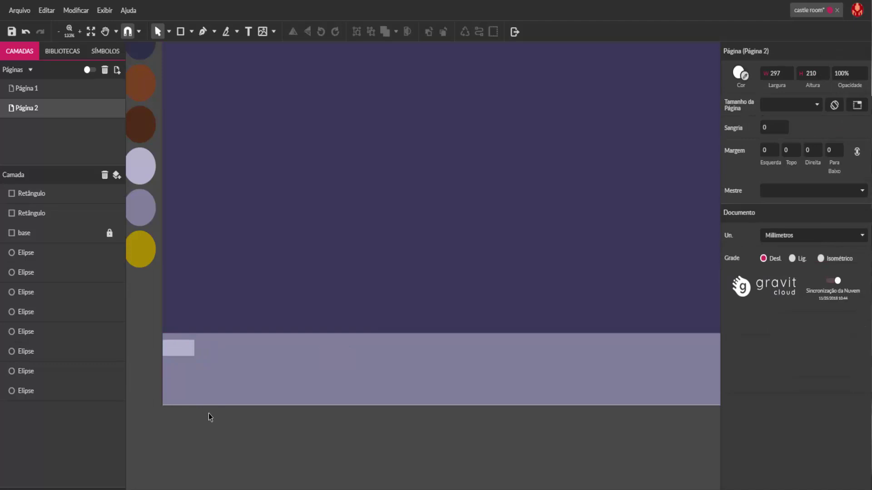
{"action": "left_click", "coordinate": [186, 357]}
{"action": "left_click_drag", "start_coordinate": [179, 356], "coordinate": [179, 359]}
{"action": "left_click", "coordinate": [204, 287]}
- Duplicate the brick twice to the right along the strip, offsetting each copy by about 20.1 mm
{"action": "left_click", "coordinate": [187, 351]}
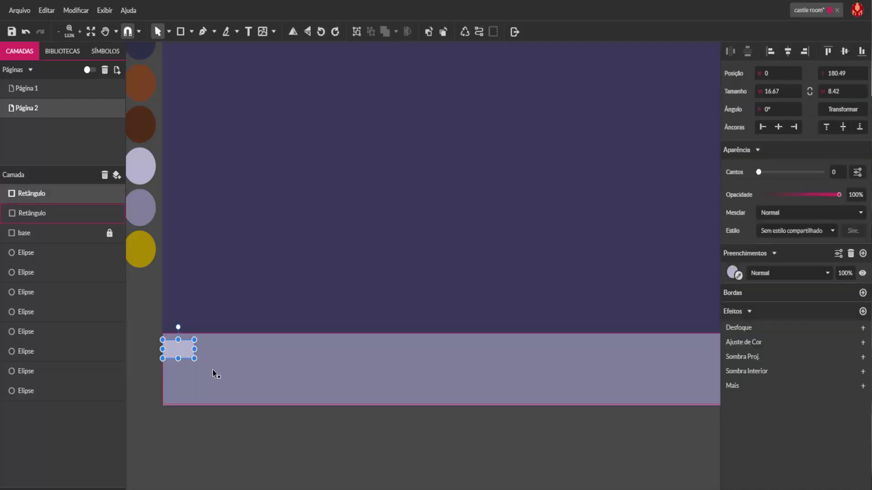
{"action": "key", "text": "ctrl+d"}
{"action": "left_click_drag", "start_coordinate": [179, 350], "coordinate": [219, 353]}
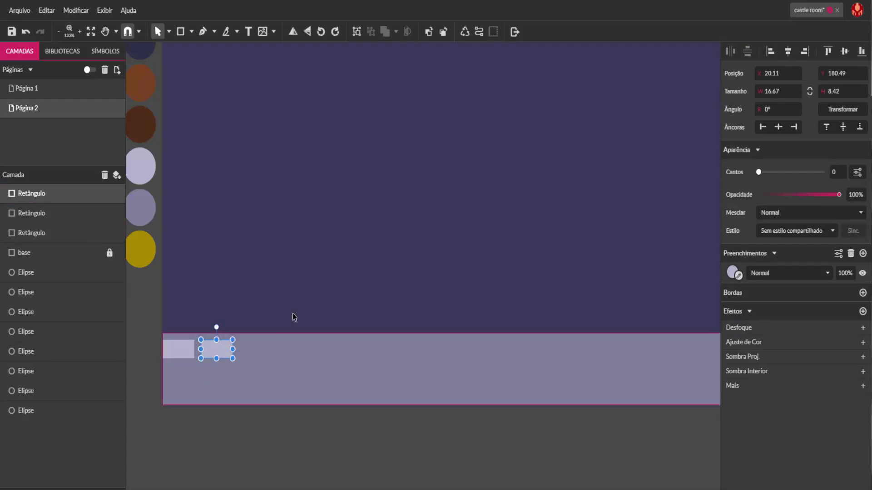
{"action": "left_click", "coordinate": [301, 278]}
{"action": "left_click", "coordinate": [218, 358]}
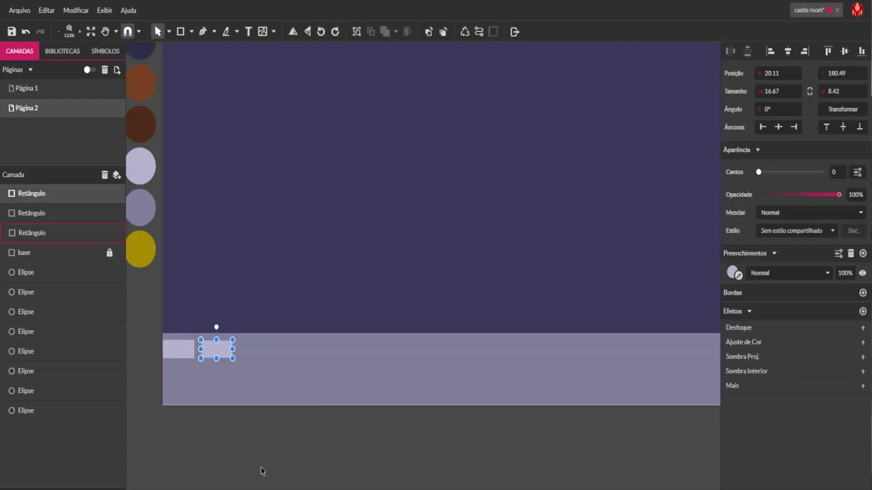
{"action": "left_click_drag", "start_coordinate": [219, 345], "coordinate": [257, 351]}
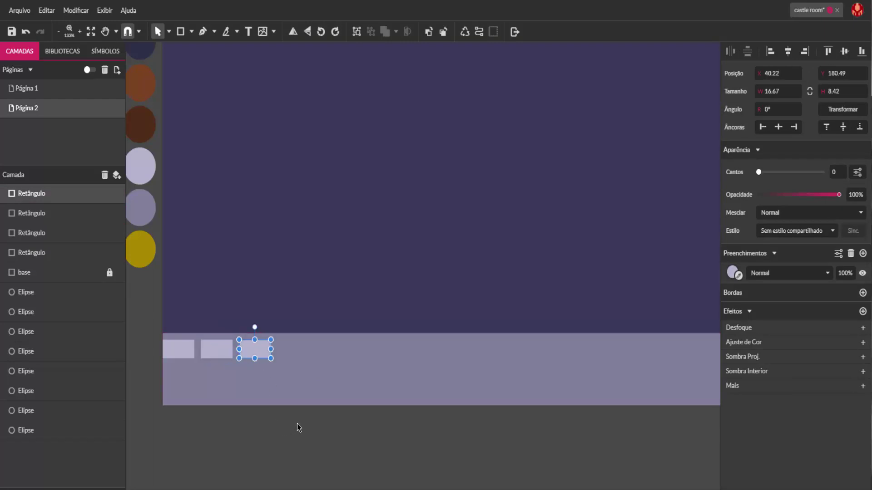
- Repeat the brick duplication at the same spacing until the row reaches the page's right edge
{"action": "key", "text": "ctrl+d"}
{"action": "key", "text": "ctrl+d"}
{"action": "key", "text": "ctrl+d"}
{"action": "key", "text": "ctrl+d"}
{"action": "key", "text": "ctrl+d"}
{"action": "key", "text": "ctrl+d"}
{"action": "key", "text": "ctrl+d"}
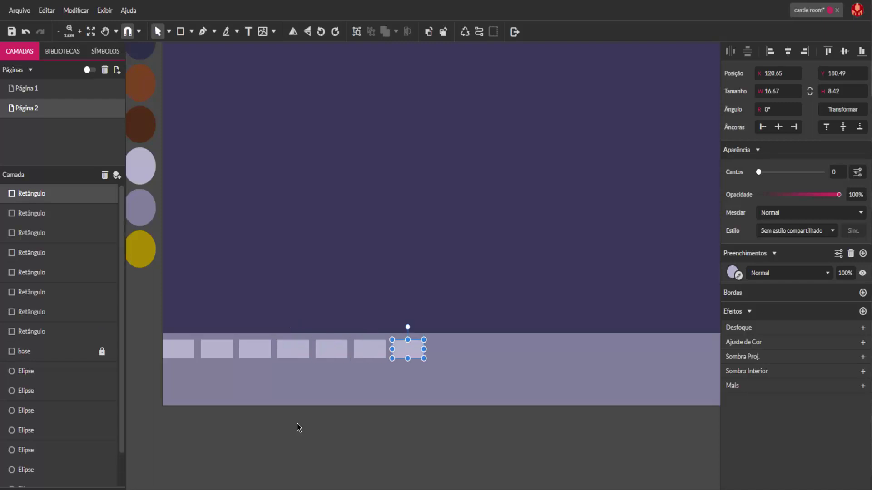
{"action": "key", "text": "ctrl+d"}
{"action": "key", "text": "ctrl+d"}
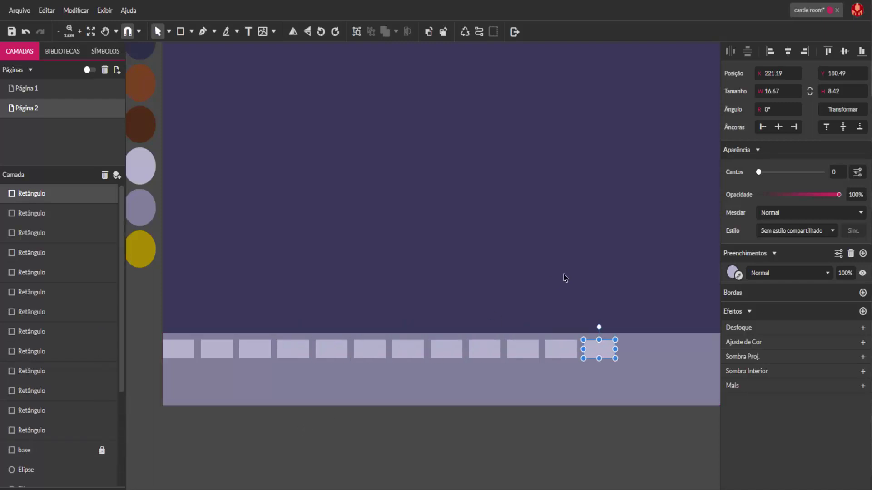
{"action": "key", "text": "space"}
{"action": "scroll", "coordinate": [484, 276], "scroll_direction": "right", "scroll_amount": 4}
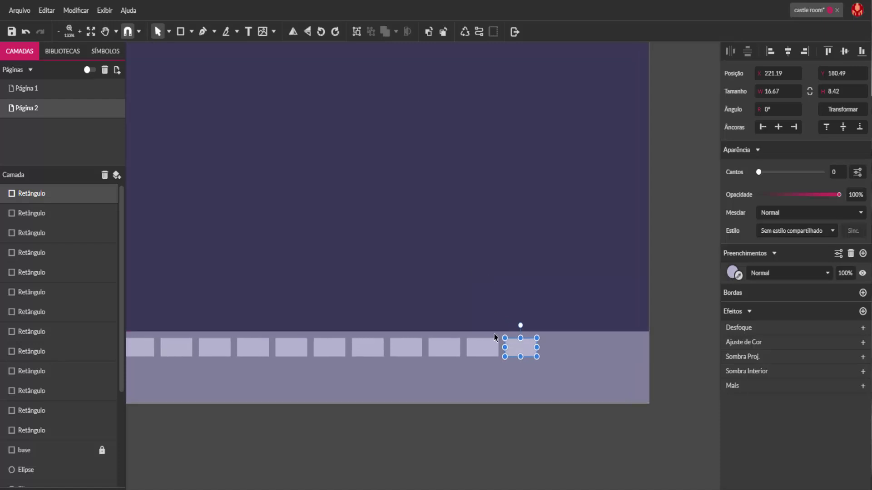
{"action": "key", "text": "ctrl+d"}
{"action": "key", "text": "ctrl+d"}
{"action": "key", "text": "ctrl+d"}
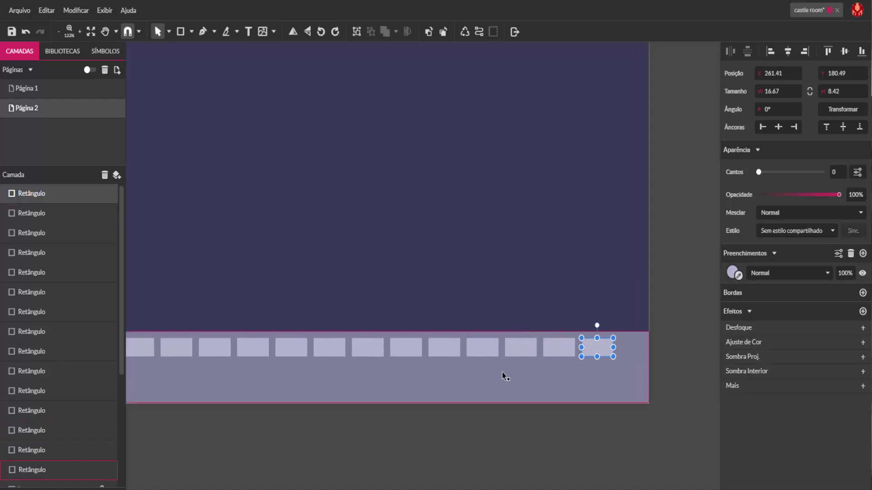
- Narrow the last brick of the row to about 15.5 mm so that it ends at the page's right edge
{"action": "left_click", "coordinate": [669, 373]}
{"action": "scroll", "coordinate": [647, 342], "scroll_direction": "up", "scroll_amount": 5}
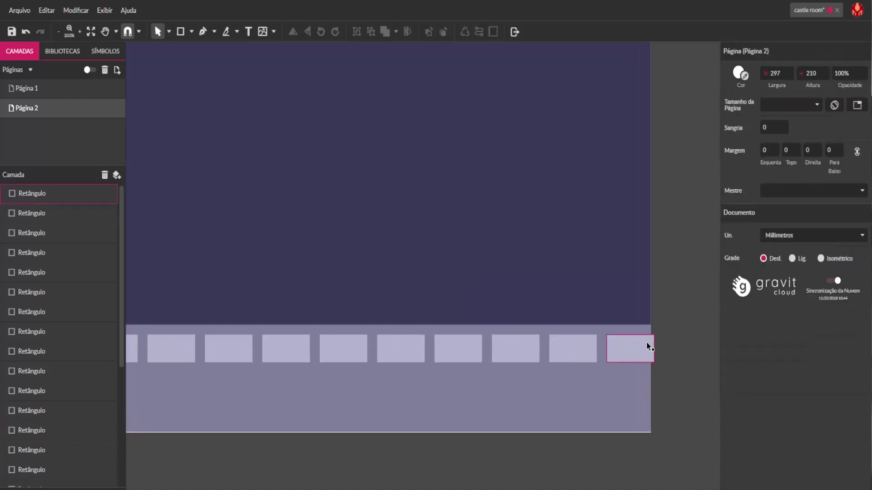
{"action": "left_click", "coordinate": [656, 351]}
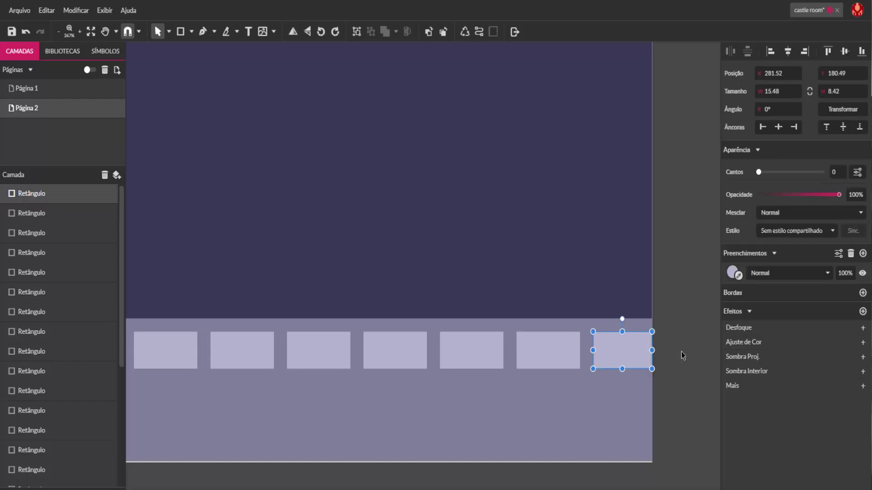
- Duplicate the brick row below the first one, offset about 8.9 mm to the right at Y about 193.7 mm
{"action": "left_click", "coordinate": [682, 328]}
{"action": "scroll", "coordinate": [684, 303], "scroll_direction": "down", "scroll_amount": 6}
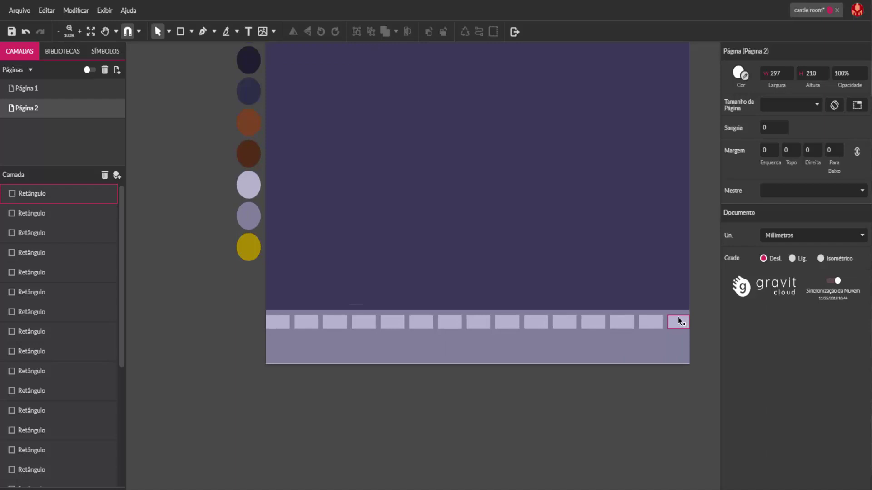
{"action": "scroll", "coordinate": [677, 317], "scroll_direction": "up", "scroll_amount": 3}
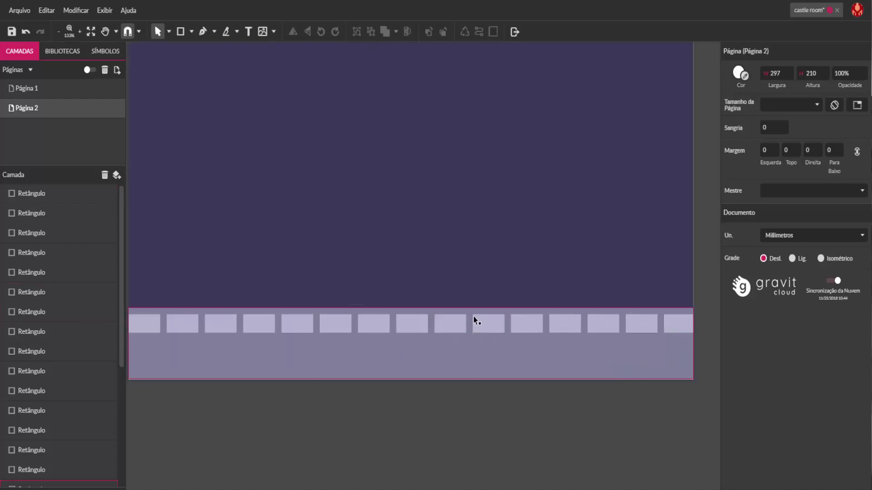
{"action": "scroll", "coordinate": [481, 386], "scroll_direction": "down", "scroll_amount": 1}
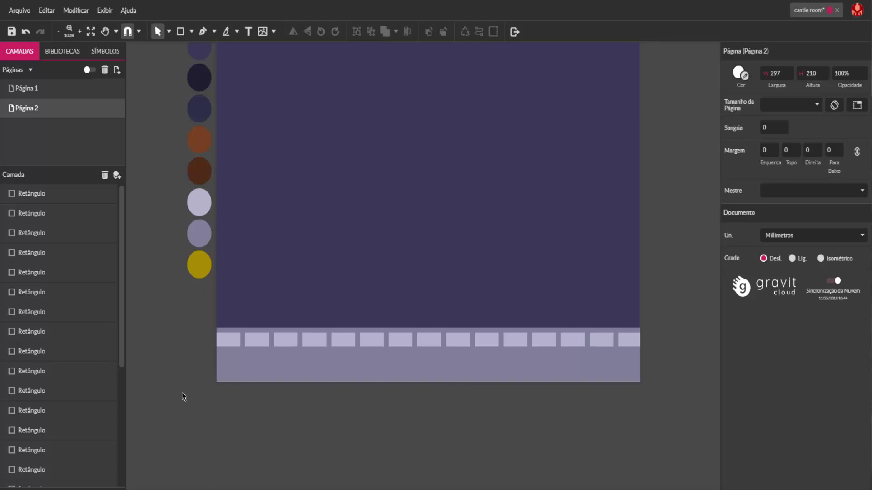
{"action": "left_click_drag", "start_coordinate": [337, 357], "coordinate": [650, 354]}
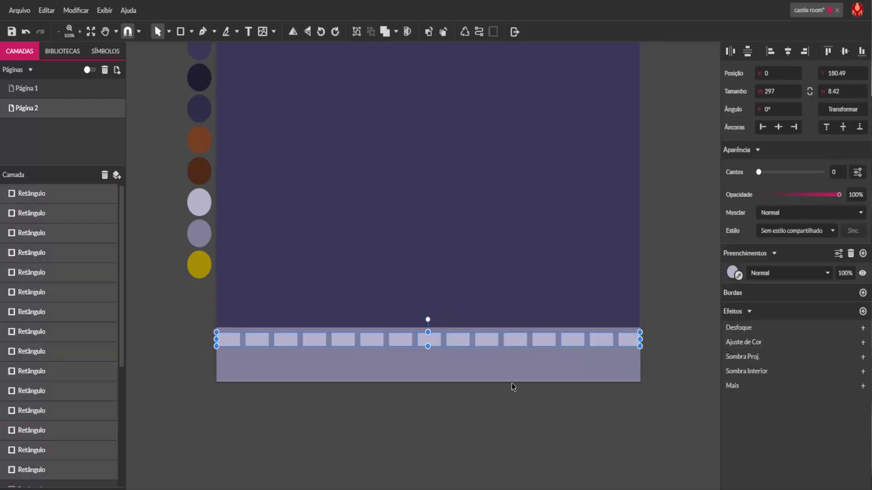
{"action": "left_click_drag", "start_coordinate": [428, 339], "coordinate": [446, 365]}
{"action": "left_click", "coordinate": [581, 401]}
- Narrow the second row's last brick to about 6.6 mm so that it ends at the page's right edge
{"action": "left_click", "coordinate": [640, 362]}
{"action": "left_click_drag", "start_coordinate": [653, 361], "coordinate": [642, 360]}
{"action": "left_click", "coordinate": [640, 411]}
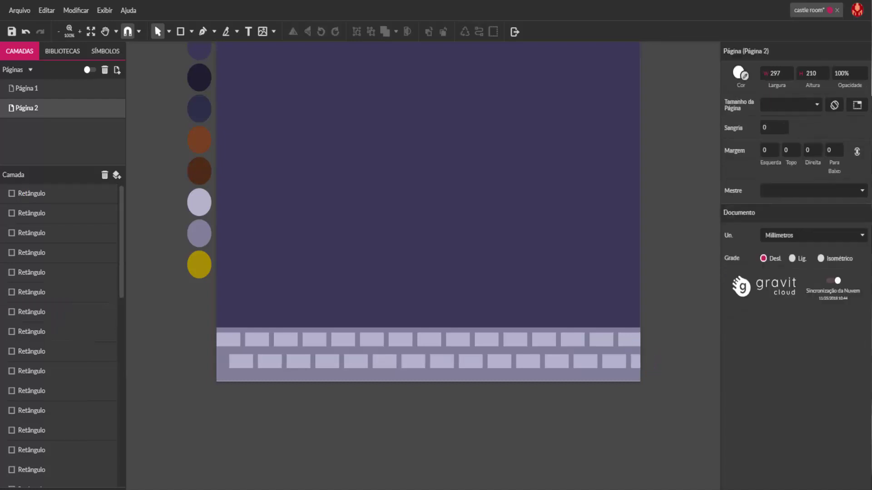
- Copy the second row's narrow end brick to the row's start, against the page's left edge
{"action": "left_click", "coordinate": [239, 366]}
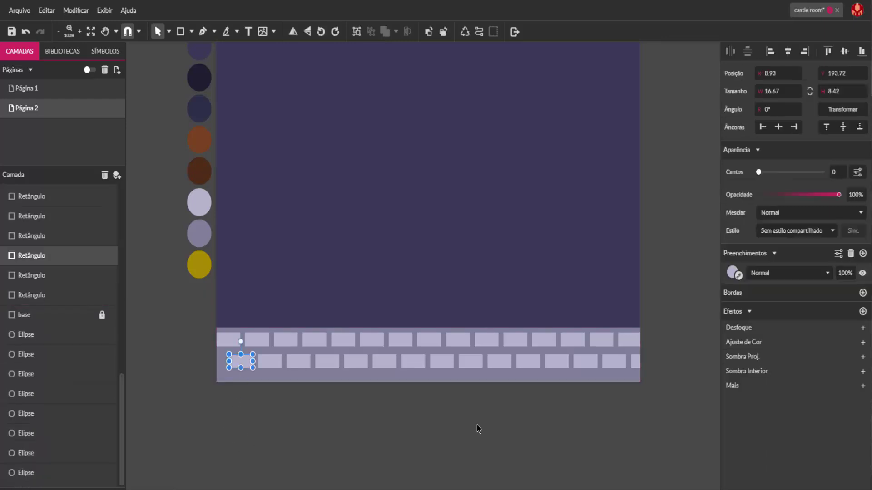
{"action": "left_click", "coordinate": [639, 362]}
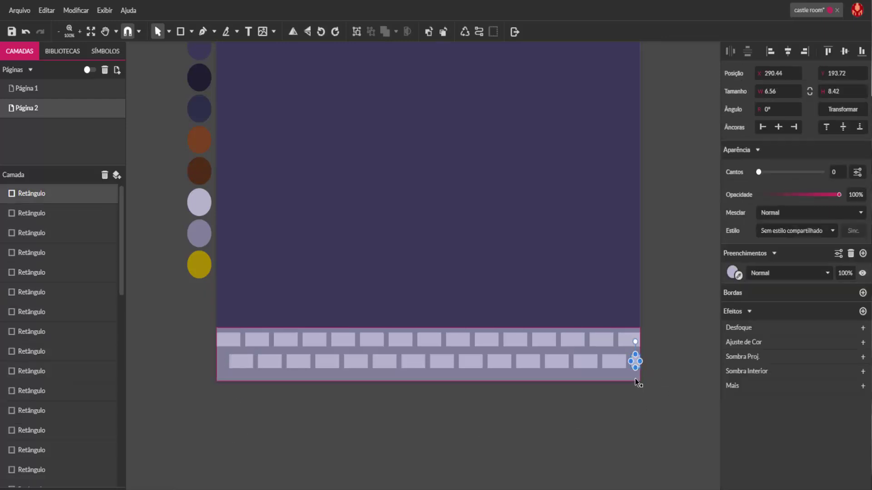
{"action": "left_click", "coordinate": [668, 381]}
{"action": "left_click_drag", "start_coordinate": [636, 363], "coordinate": [222, 363]}
{"action": "left_click", "coordinate": [245, 406]}
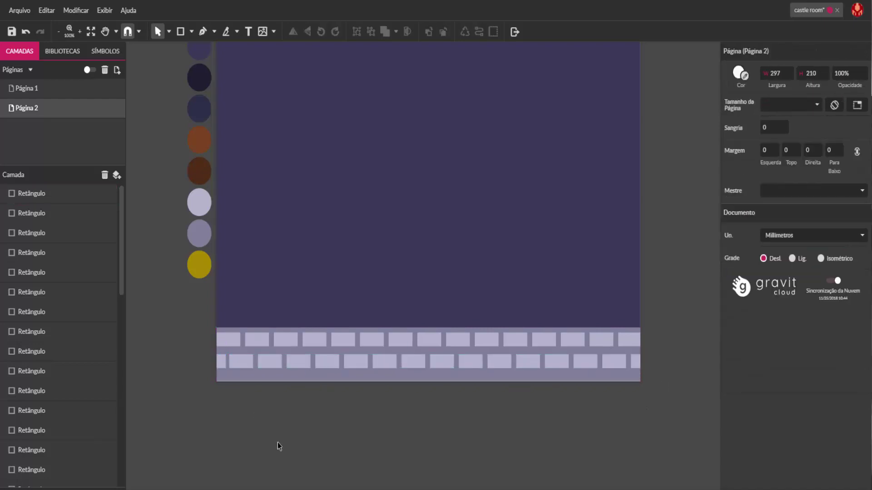
- Reduce the height of all bricks in the second row to about 5.95 mm, keeping their upper edge in place
{"action": "scroll", "coordinate": [255, 424], "scroll_direction": "up", "scroll_amount": 1}
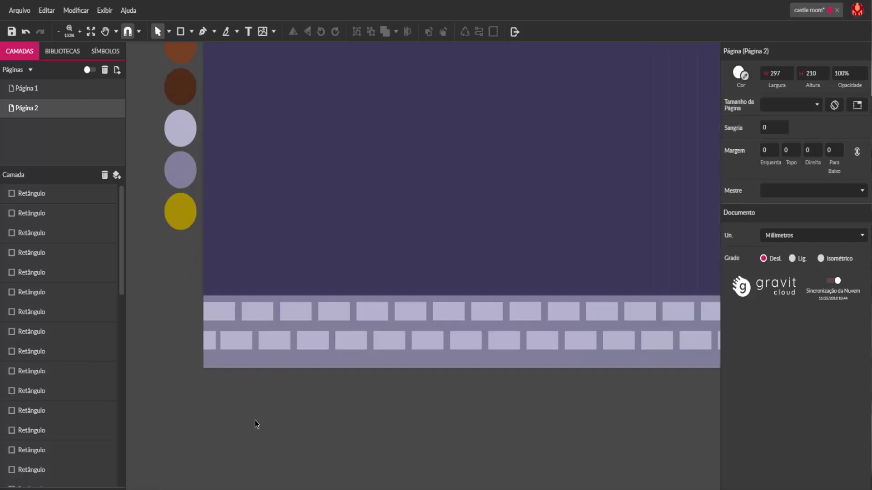
{"action": "scroll", "coordinate": [251, 417], "scroll_direction": "down", "scroll_amount": 1}
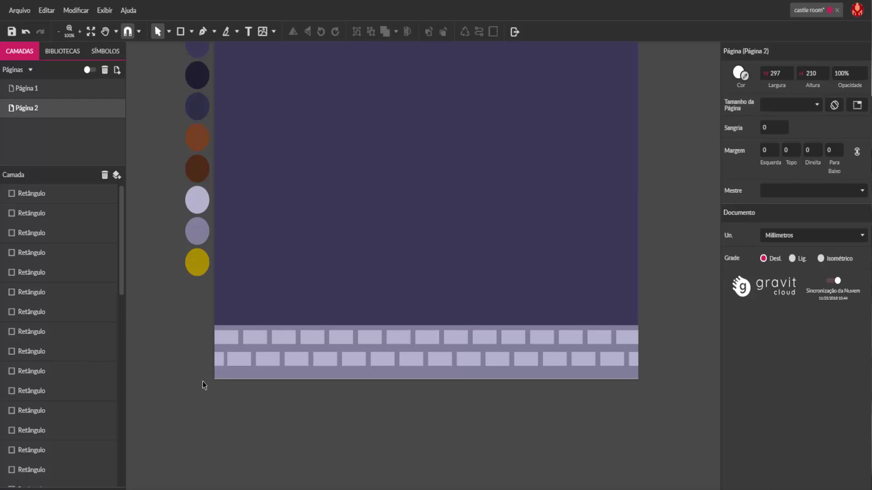
{"action": "left_click_drag", "start_coordinate": [191, 374], "coordinate": [658, 350]}
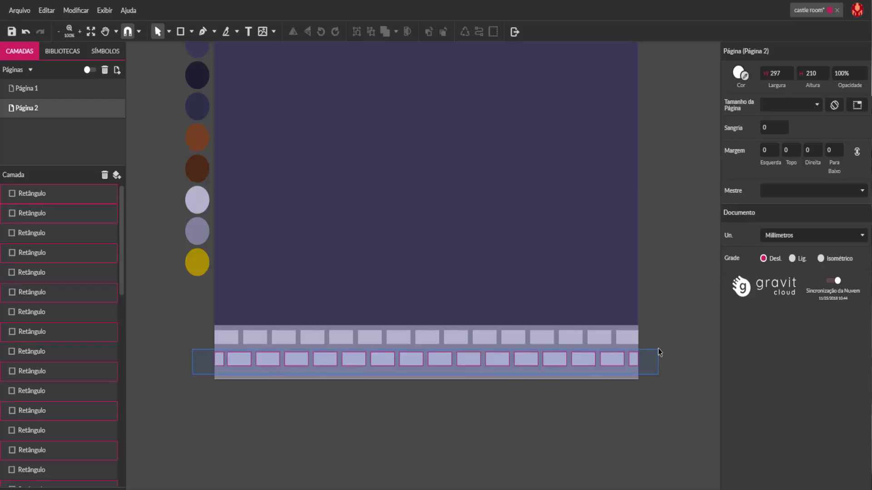
{"action": "left_click_drag", "start_coordinate": [429, 365], "coordinate": [429, 363]}
{"action": "key", "text": "ctrl+z"}
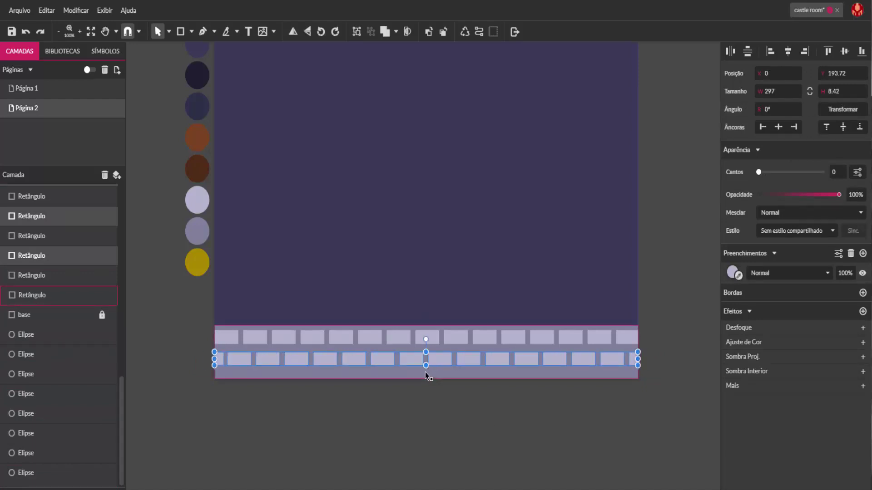
{"action": "left_click_drag", "start_coordinate": [426, 365], "coordinate": [427, 362]}
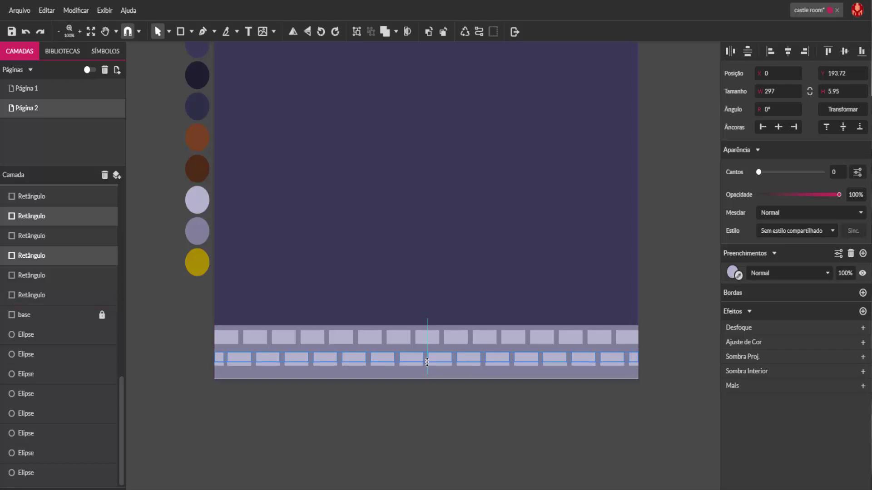
{"action": "left_click", "coordinate": [438, 405]}
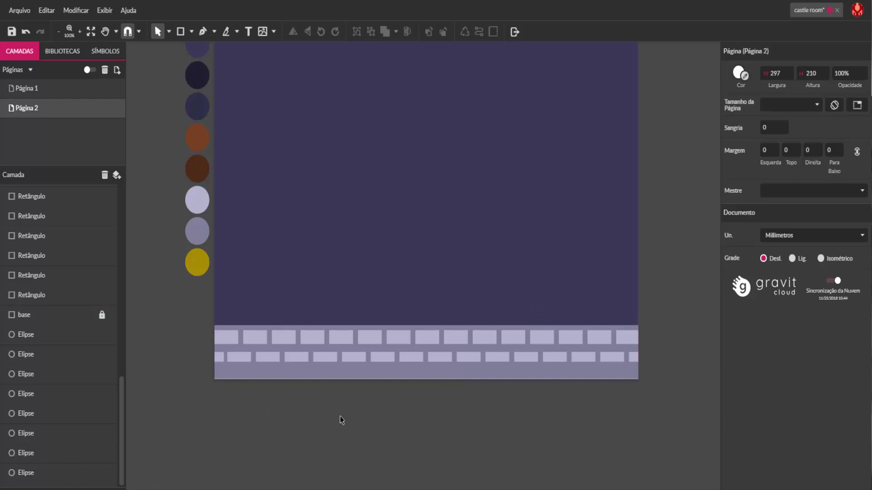
- Move the whole second brick row up to Y 190.2 mm, closer to the first row
{"action": "left_click_drag", "start_coordinate": [189, 383], "coordinate": [655, 350]}
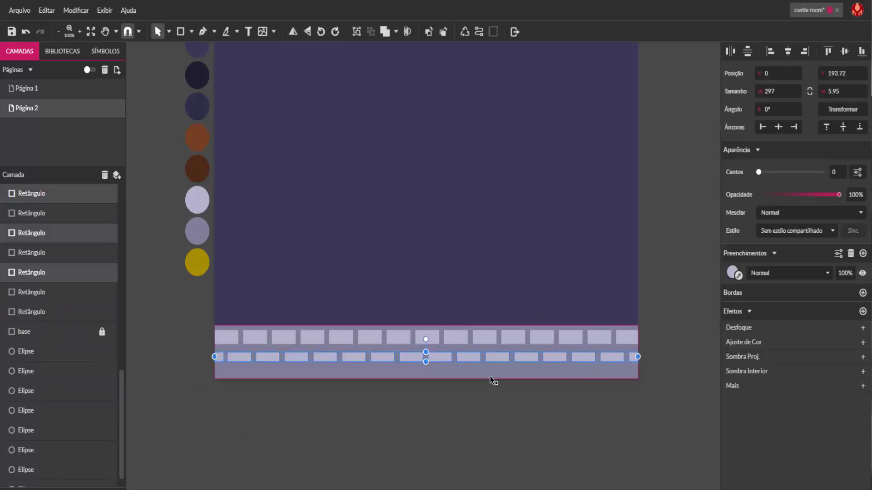
{"action": "key", "text": "shift+Up"}
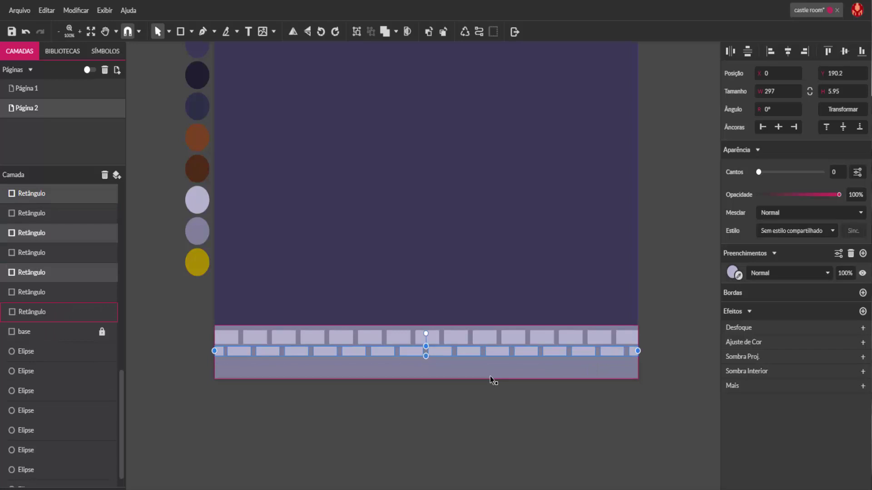
{"action": "left_click", "coordinate": [529, 434]}
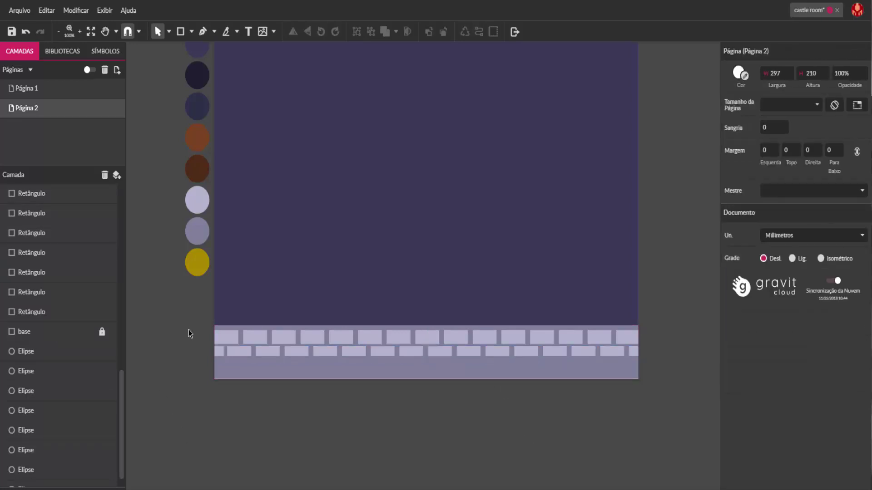
- Duplicate the first brick row and place the copy below the second row as a third row
{"action": "left_click_drag", "start_coordinate": [187, 323], "coordinate": [664, 345]}
{"action": "key", "text": "ctrl+d"}
{"action": "left_click_drag", "start_coordinate": [459, 336], "coordinate": [456, 366]}
{"action": "left_click", "coordinate": [458, 404]}
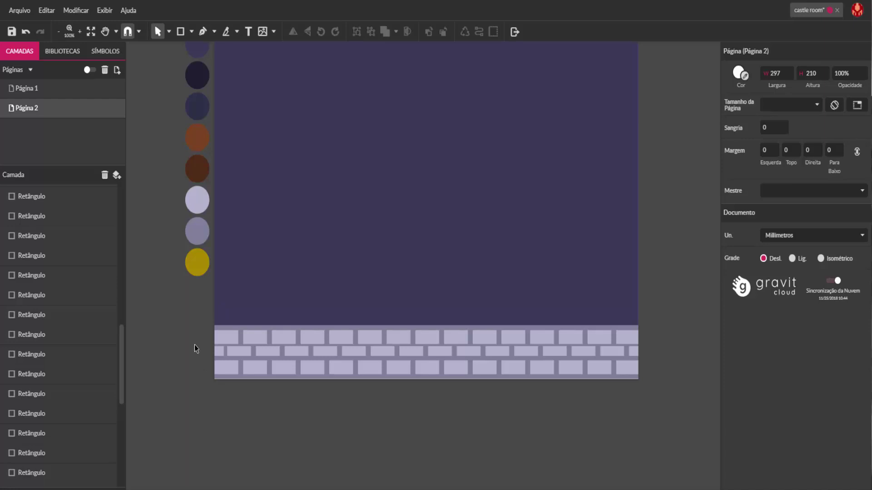
- Nudge the middle brick row slightly down to even out the gaps between the three rows
{"action": "left_click_drag", "start_coordinate": [194, 345], "coordinate": [655, 359]}
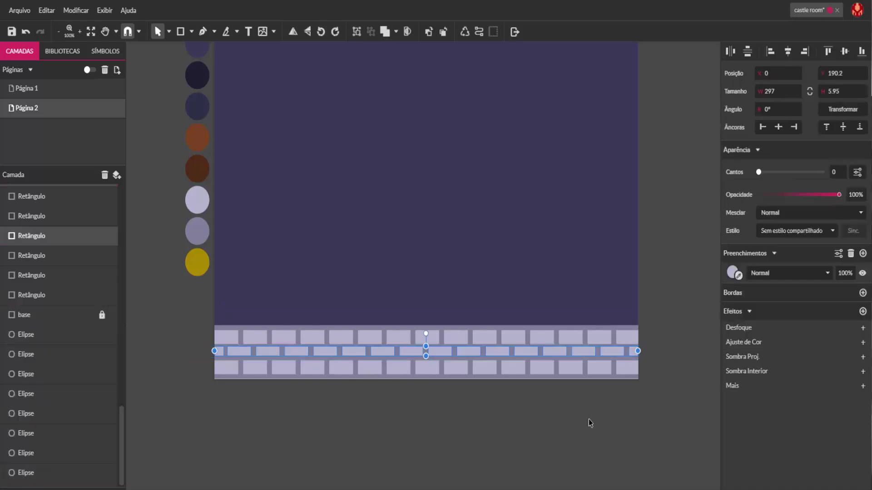
{"action": "key", "text": "Down"}
{"action": "key", "text": "Down"}
{"action": "key", "text": "Down"}
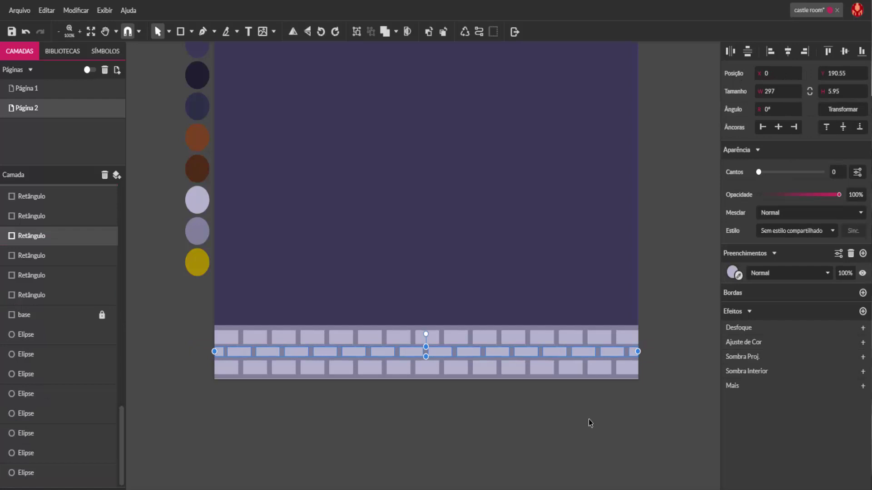
{"action": "left_click", "coordinate": [603, 439]}
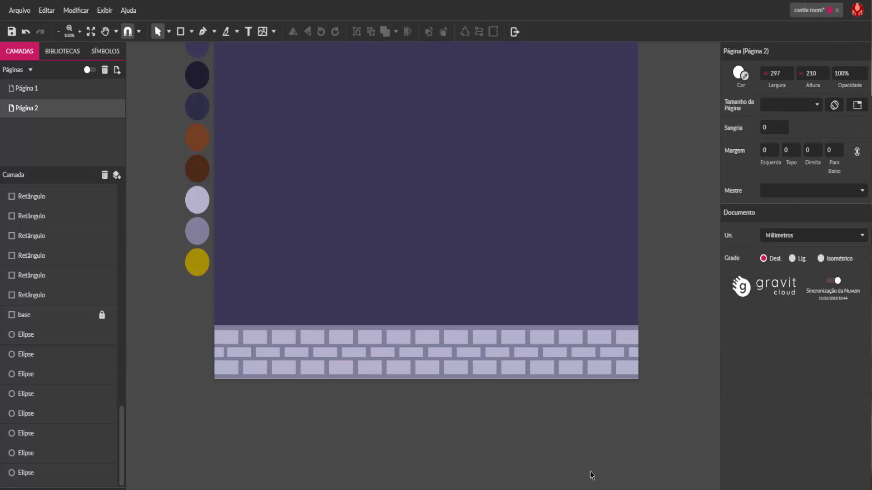
- Group the floor strip together with all three of its brick rows
{"action": "scroll", "coordinate": [591, 449], "scroll_direction": "down", "scroll_amount": 3}
{"action": "scroll", "coordinate": [590, 445], "scroll_direction": "up", "scroll_amount": 2}
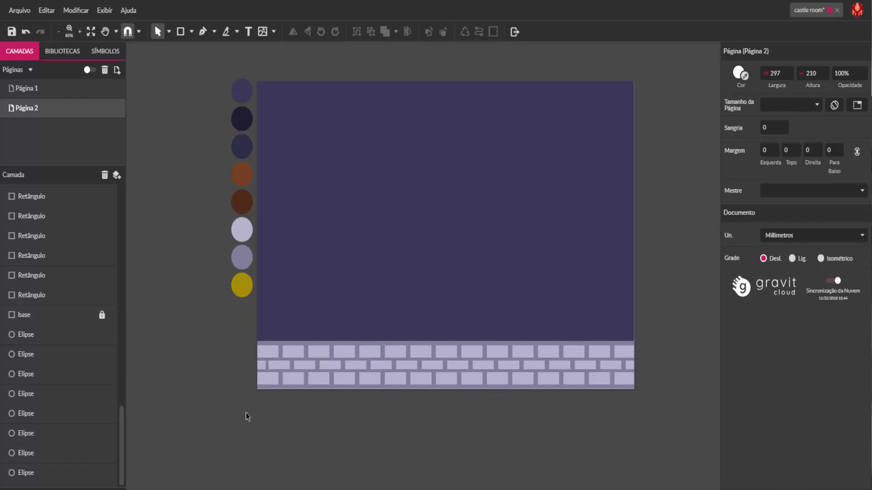
{"action": "left_click_drag", "start_coordinate": [241, 408], "coordinate": [656, 328]}
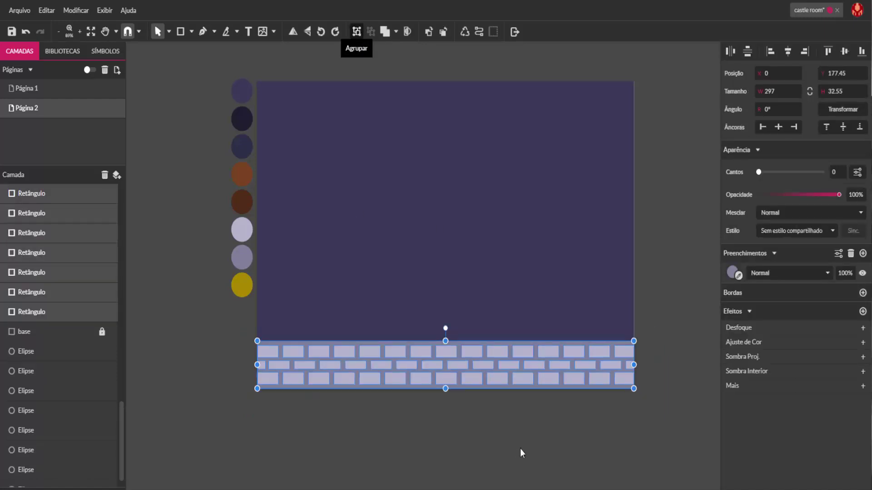
{"action": "key", "text": "ctrl+g"}
{"action": "left_click", "coordinate": [521, 369]}
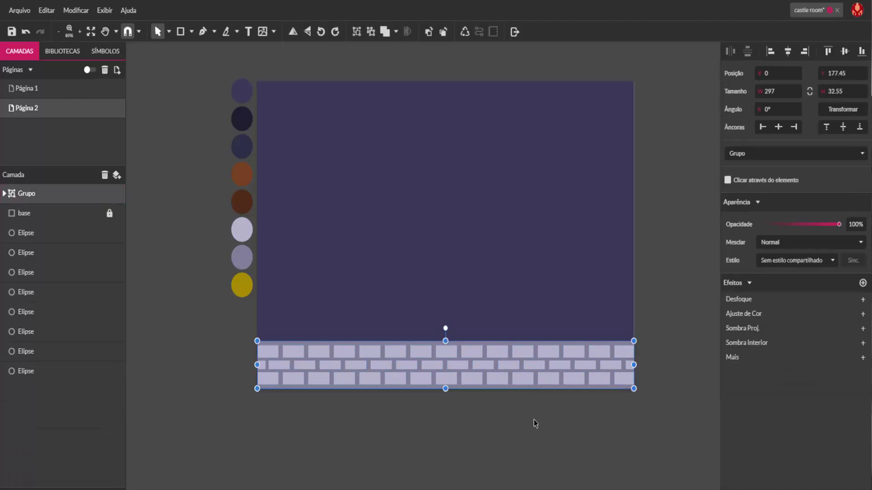
- Duplicate the brick floor group and place the copy flush with the page's upper edge at X 0, Y 0
{"action": "key", "text": "ctrl+d"}
{"action": "left_click_drag", "start_coordinate": [481, 349], "coordinate": [495, 110]}
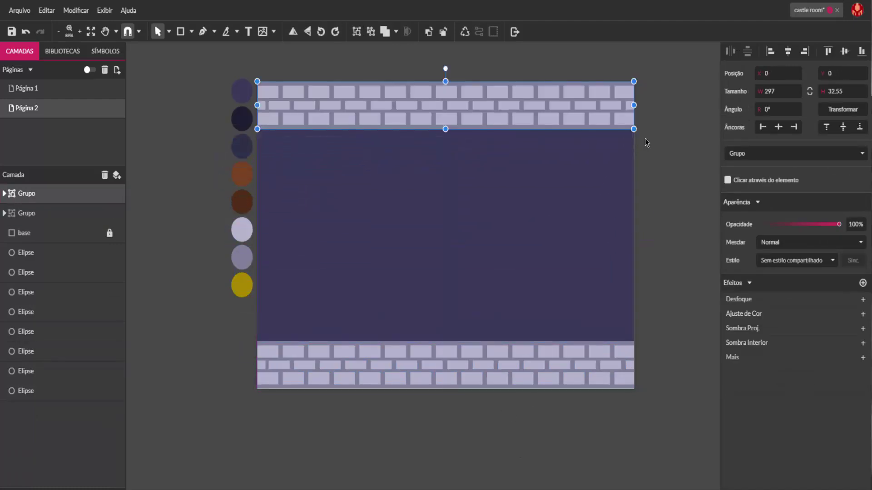
{"action": "left_click", "coordinate": [644, 138]}
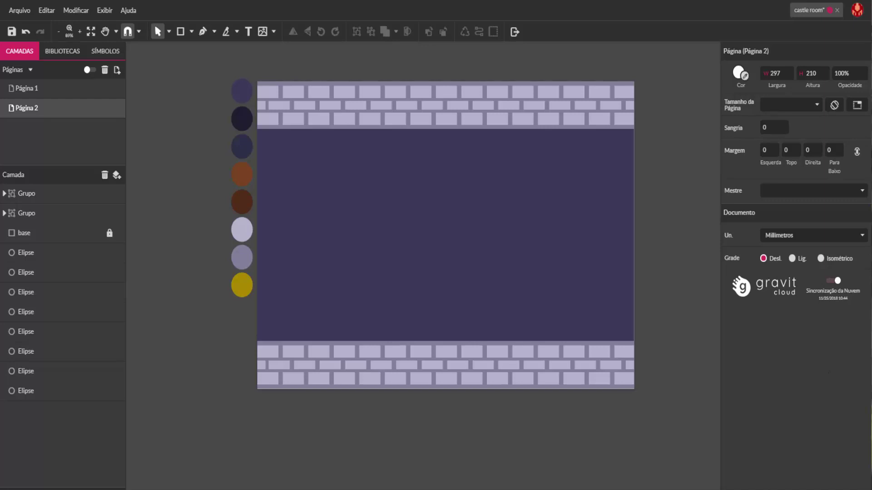
- Draw a closed trapezoid about 70.6 by 52.1 mm with the Pen tool, its wider base on the floor near the page's left edge
{"action": "left_click", "coordinate": [203, 33]}
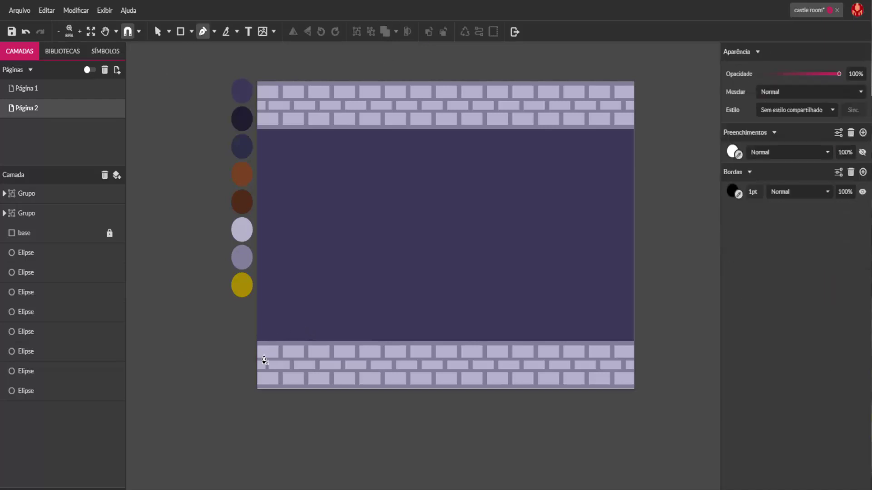
{"action": "scroll", "coordinate": [269, 353], "scroll_direction": "up", "scroll_amount": 2}
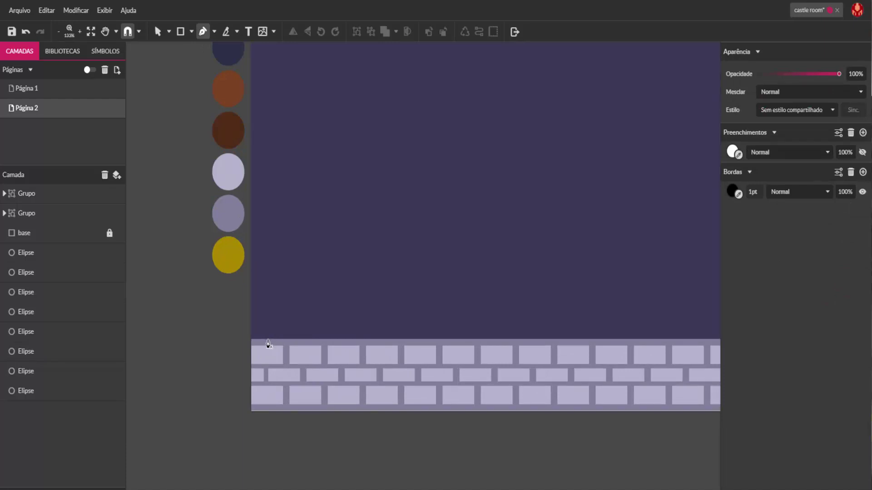
{"action": "left_click", "coordinate": [269, 341]}
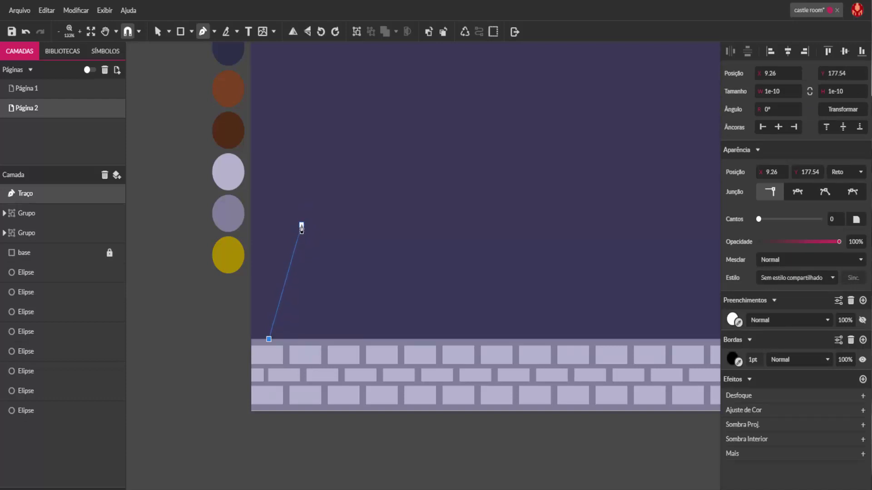
{"action": "left_click", "coordinate": [301, 225]}
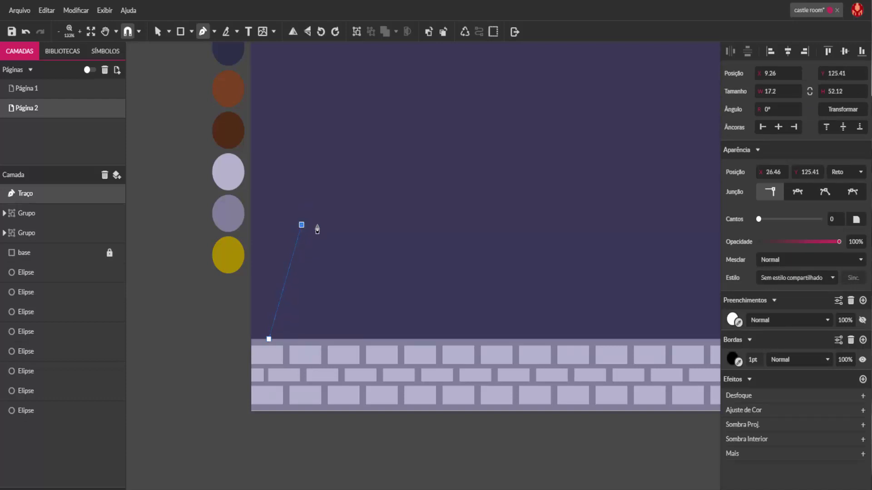
{"action": "left_click", "coordinate": [369, 225]}
{"action": "left_click", "coordinate": [403, 339]}
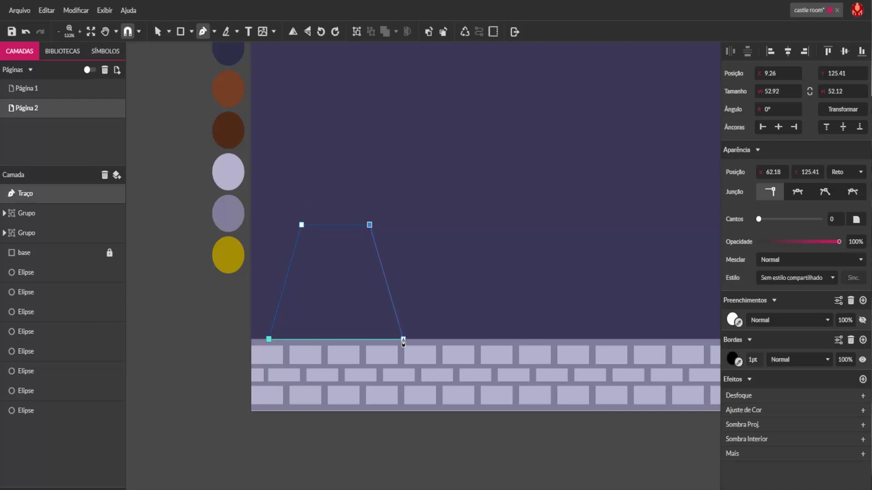
{"action": "left_click", "coordinate": [268, 339]}
{"action": "key", "text": "v"}
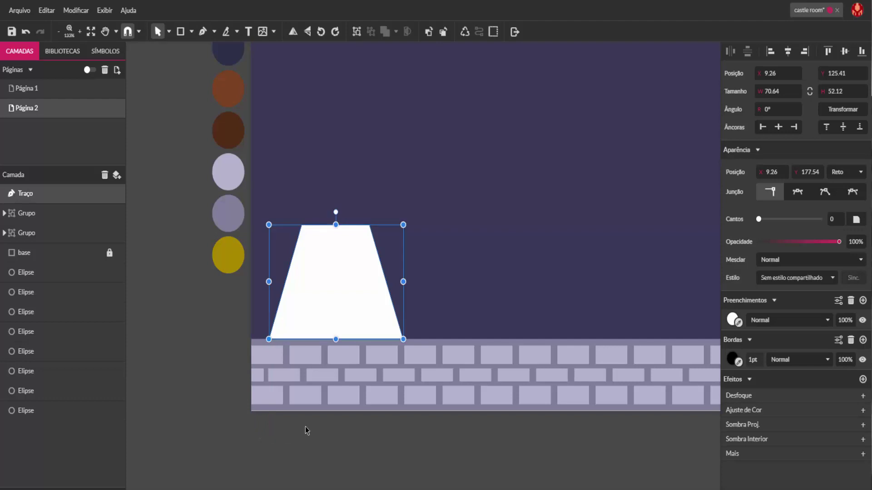
- Fill the trapezoid with the dark navy sampled from the palette circle above the brown one, and hide its border
{"action": "left_click", "coordinate": [738, 323]}
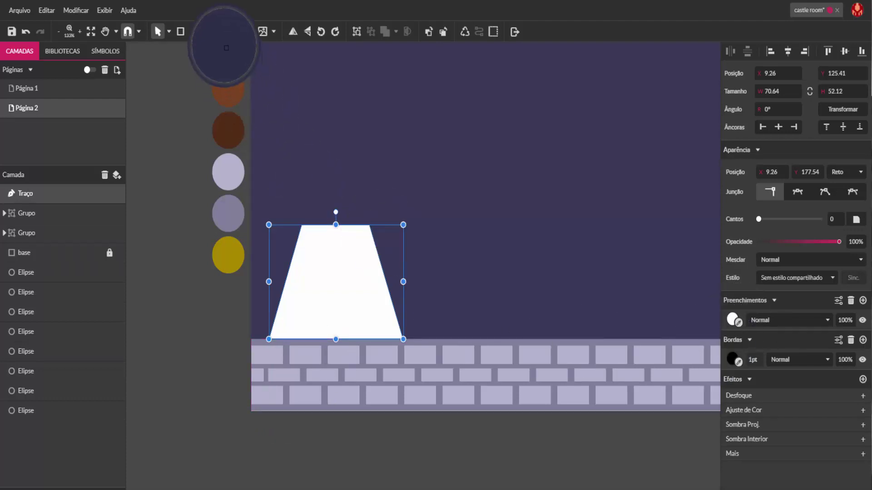
{"action": "left_click", "coordinate": [226, 47]}
{"action": "left_click", "coordinate": [184, 354]}
{"action": "left_click", "coordinate": [375, 337]}
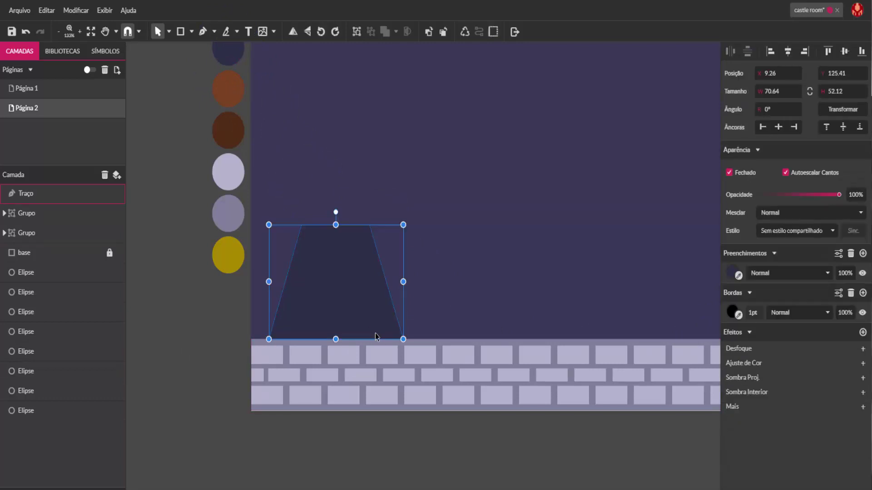
{"action": "left_click", "coordinate": [863, 312]}
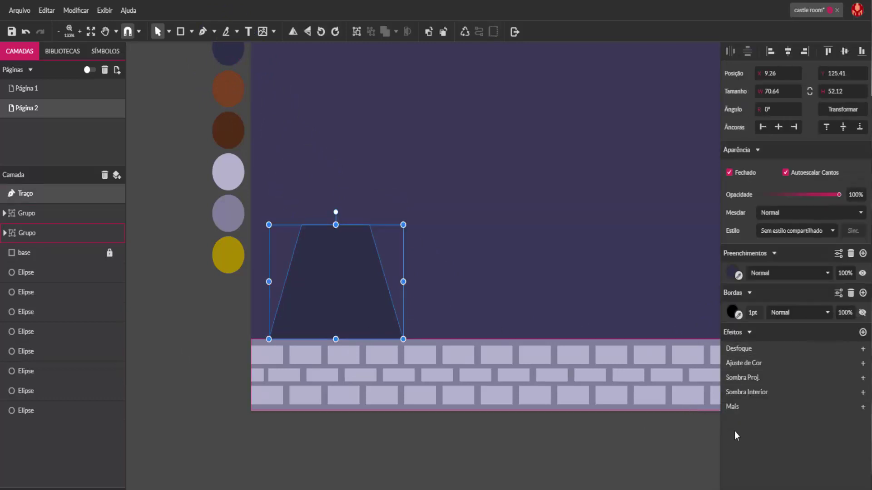
- Lower the trapezoid's upper edge to give it a height of about 50.3 mm, keeping the base on the floor
{"action": "left_click", "coordinate": [577, 451]}
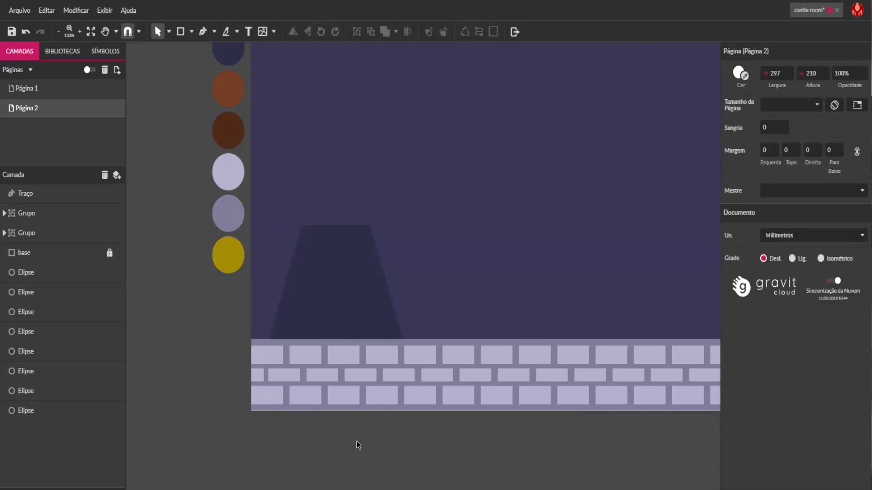
{"action": "left_click", "coordinate": [325, 284]}
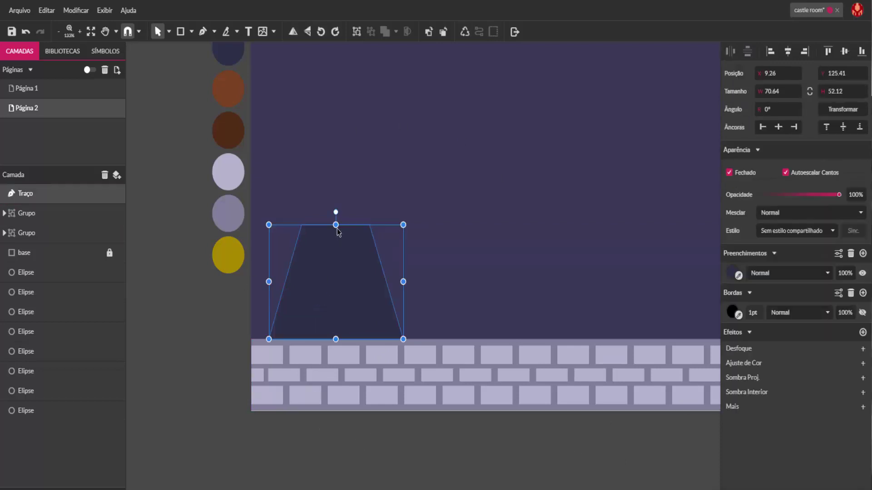
{"action": "left_click_drag", "start_coordinate": [336, 225], "coordinate": [337, 233]}
{"action": "left_click_drag", "start_coordinate": [341, 229], "coordinate": [341, 229]}
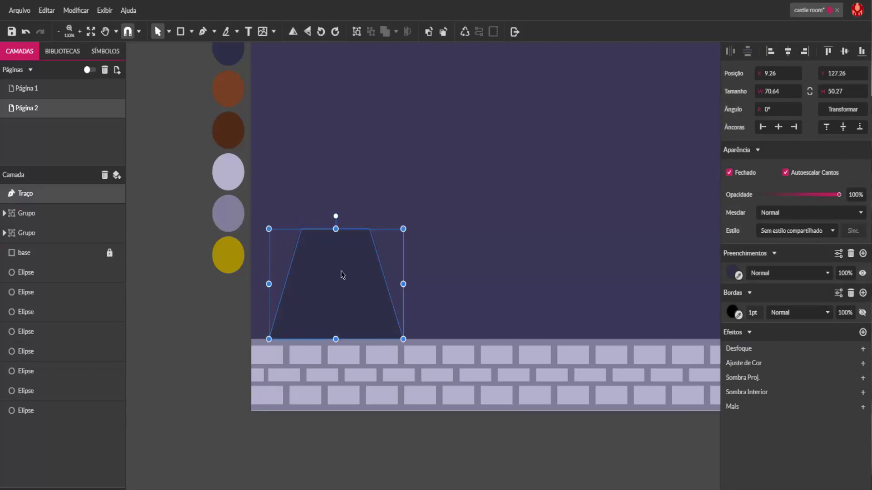
- Bend both slanted sides of the trapezoid outward so it forms an arch with a flat top
{"action": "double_click", "coordinate": [342, 275]}
{"action": "left_click_drag", "start_coordinate": [286, 284], "coordinate": [282, 276]}
{"action": "left_click_drag", "start_coordinate": [390, 285], "coordinate": [391, 286]}
{"action": "left_click", "coordinate": [418, 440]}
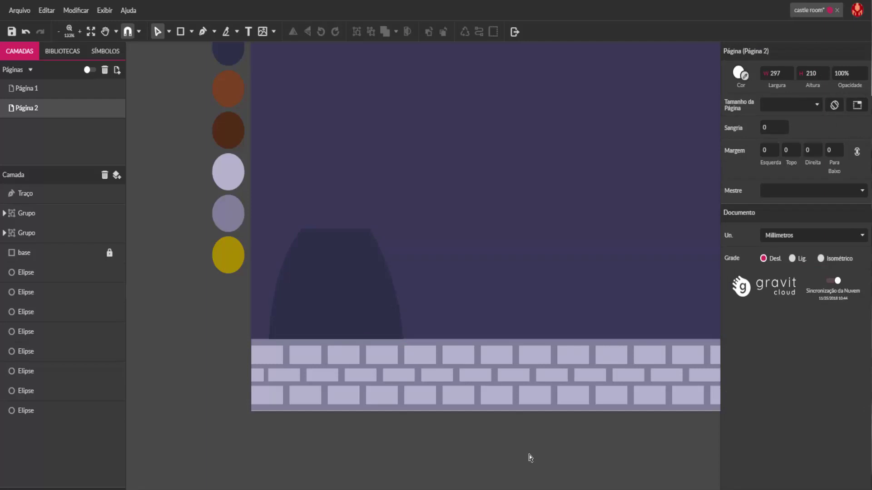
- Place a copy of a floor brick, about 11.8 by 8.2 mm, on the floor between the page edge and the arch
{"action": "left_click", "coordinate": [267, 355]}
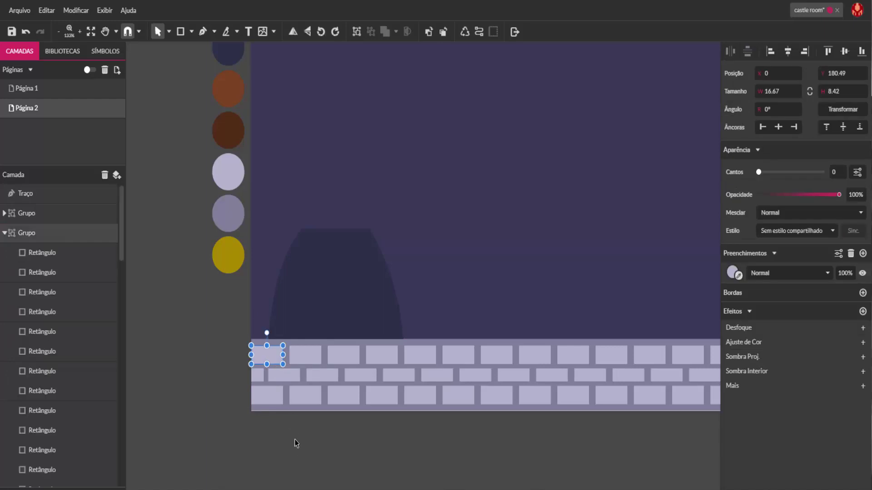
{"action": "left_click_drag", "start_coordinate": [274, 357], "coordinate": [270, 330]}
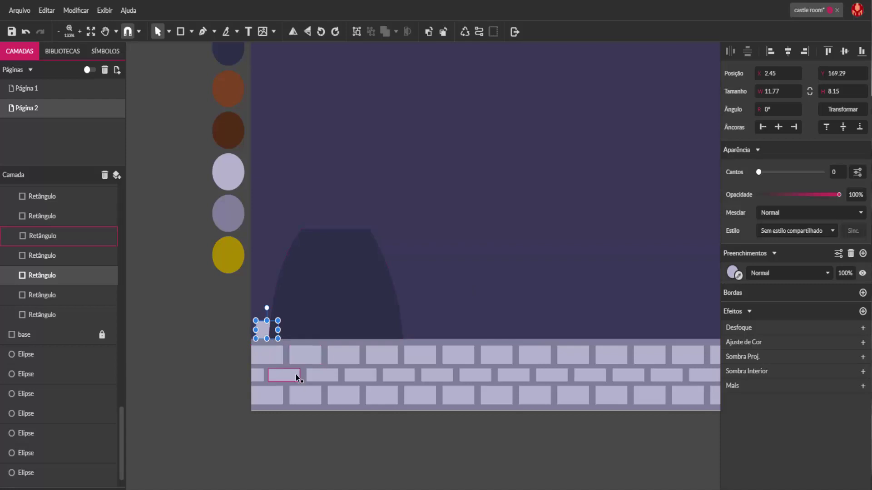
- Move the arch along the floor away from the page edge, to about X 22, Y 127.3
{"action": "left_click", "coordinate": [359, 301]}
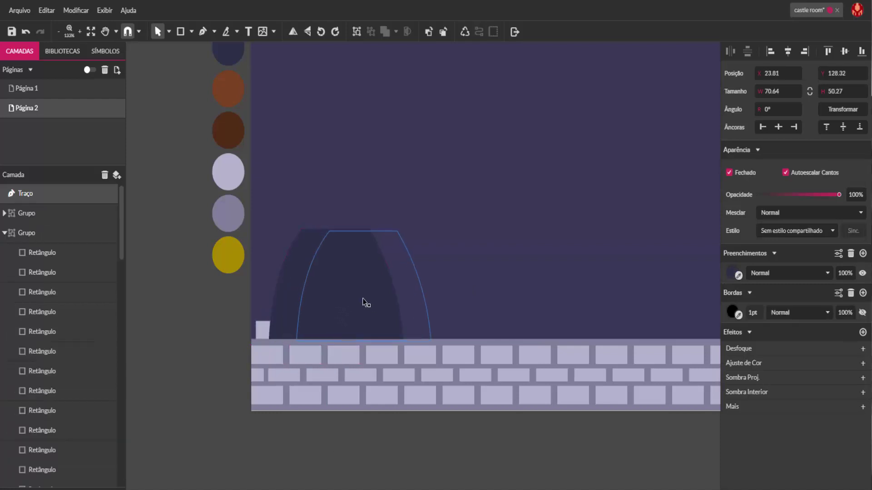
{"action": "key", "text": "Escape"}
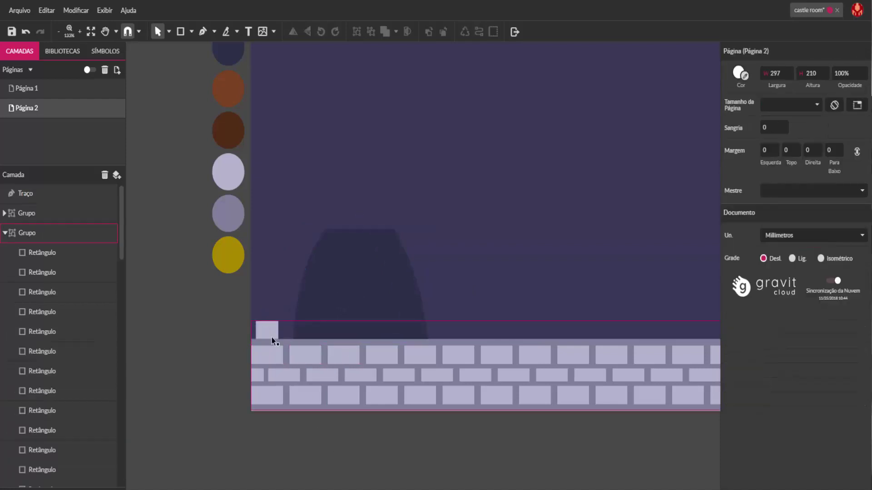
{"action": "left_click", "coordinate": [274, 341]}
{"action": "left_click_drag", "start_coordinate": [293, 321], "coordinate": [290, 339]}
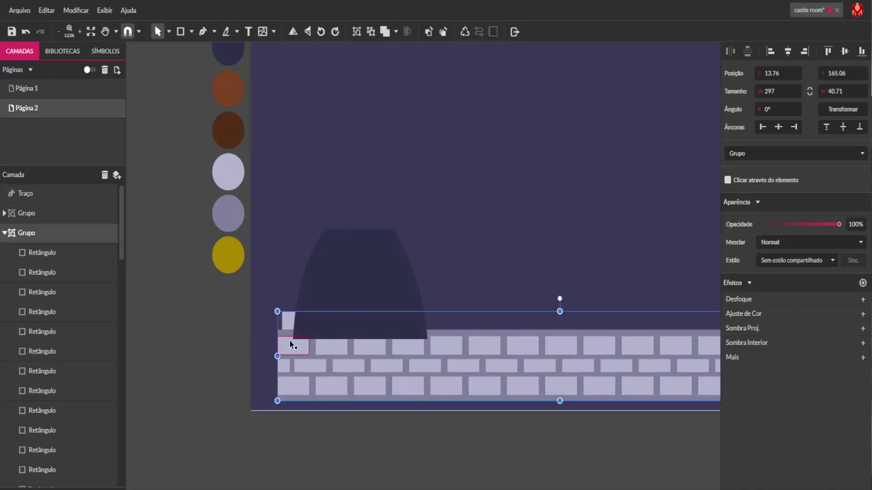
{"action": "key", "text": "ctrl+z"}
{"action": "left_click", "coordinate": [311, 454]}
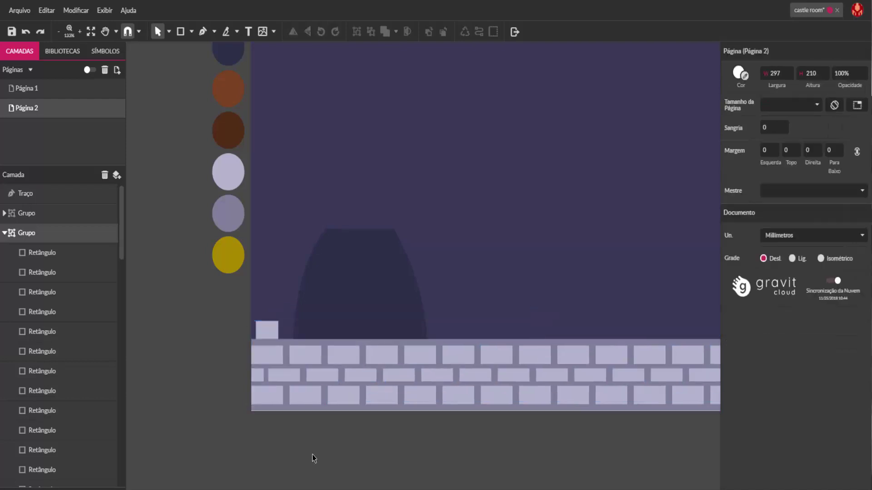
- Move the small brick copy up beside the arch's upper part, to about X 14.2, Y 132.3
{"action": "left_click", "coordinate": [268, 328]}
{"action": "double_click", "coordinate": [269, 329]}
{"action": "left_click_drag", "start_coordinate": [268, 331], "coordinate": [291, 248]}
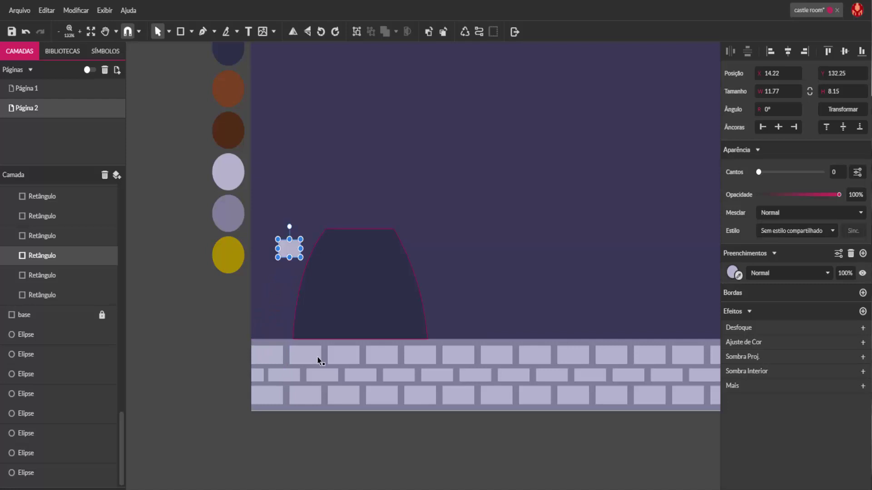
{"action": "left_click", "coordinate": [325, 371]}
{"action": "left_click", "coordinate": [325, 444]}
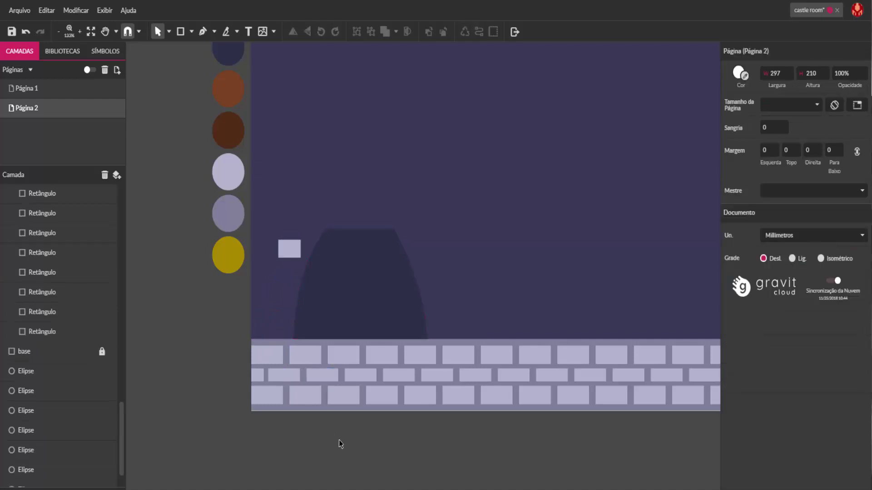
{"action": "left_click", "coordinate": [350, 404]}
{"action": "left_click", "coordinate": [337, 480]}
{"action": "left_click", "coordinate": [262, 407]}
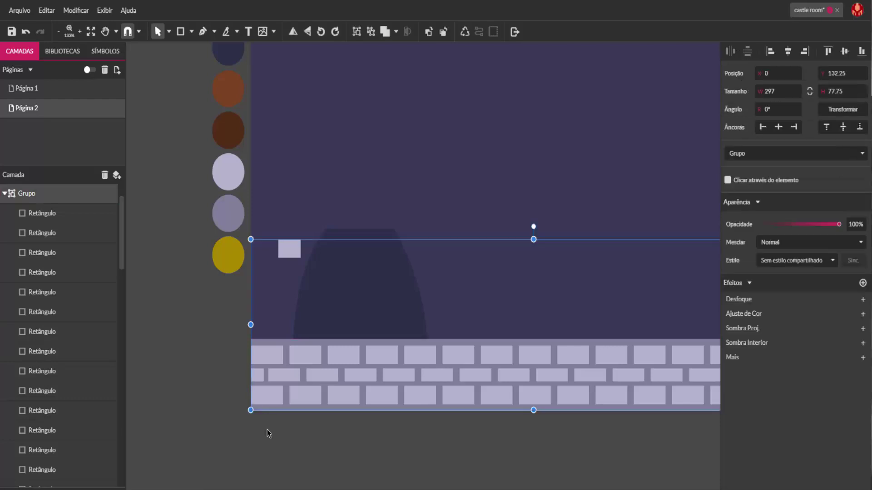
{"action": "left_click_drag", "start_coordinate": [422, 388], "coordinate": [413, 451]}
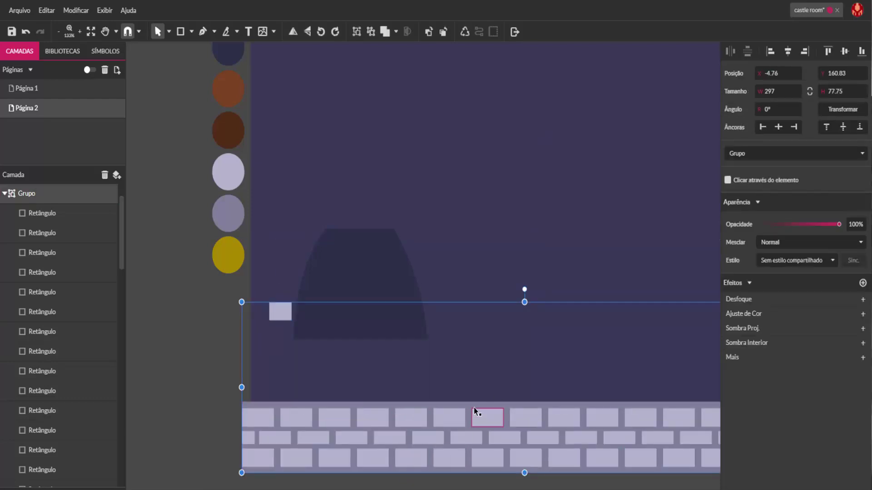
{"action": "key", "text": "ctrl+z"}
{"action": "left_click", "coordinate": [315, 325]}
{"action": "left_click", "coordinate": [321, 363]}
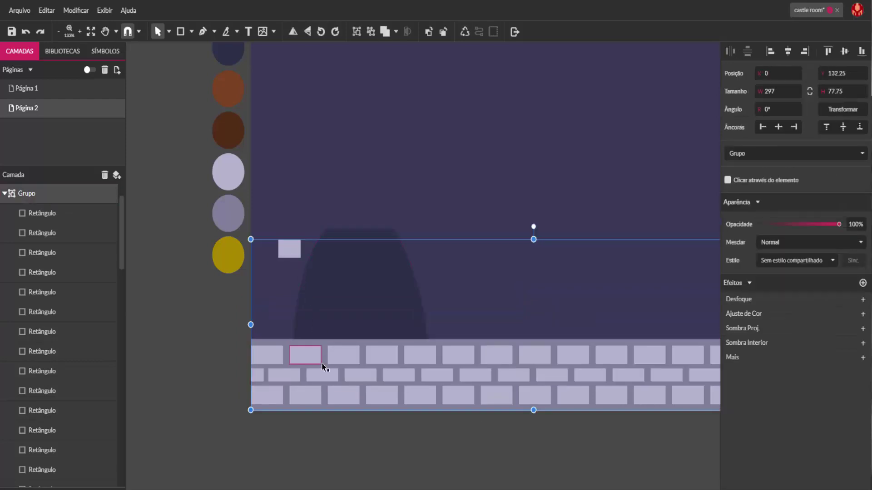
{"action": "key", "text": "Delete"}
{"action": "key", "text": "ctrl+z"}
{"action": "left_click", "coordinate": [332, 441]}
- Delete the loose brick copy beside the arch from the floor brick group
{"action": "left_click", "coordinate": [291, 255]}
{"action": "left_click", "coordinate": [291, 255]}
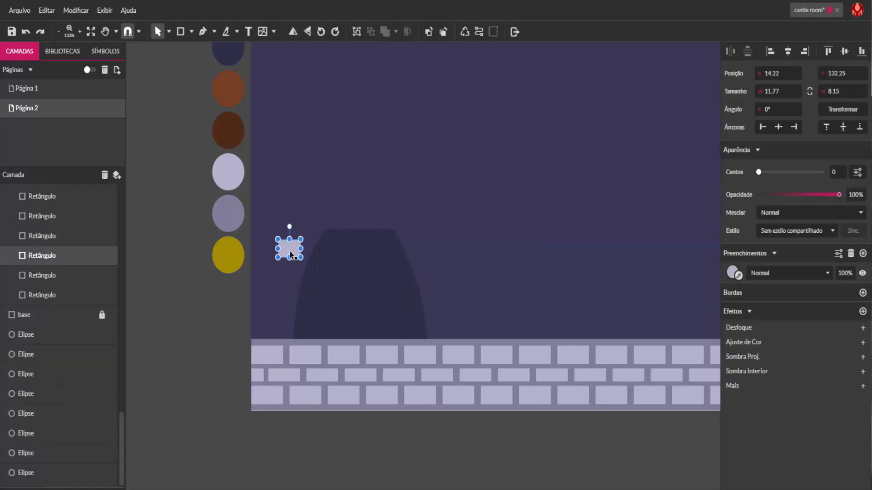
{"action": "left_click", "coordinate": [303, 380]}
{"action": "left_click", "coordinate": [302, 381]}
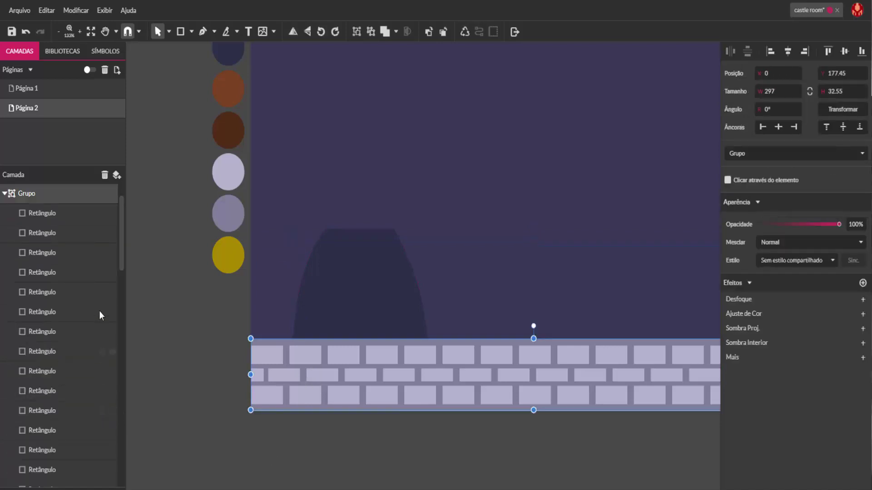
- Lock the floor brick group and collapse it in the layer list
{"action": "left_click_drag", "start_coordinate": [121, 254], "coordinate": [121, 469]}
{"action": "left_click", "coordinate": [352, 456]}
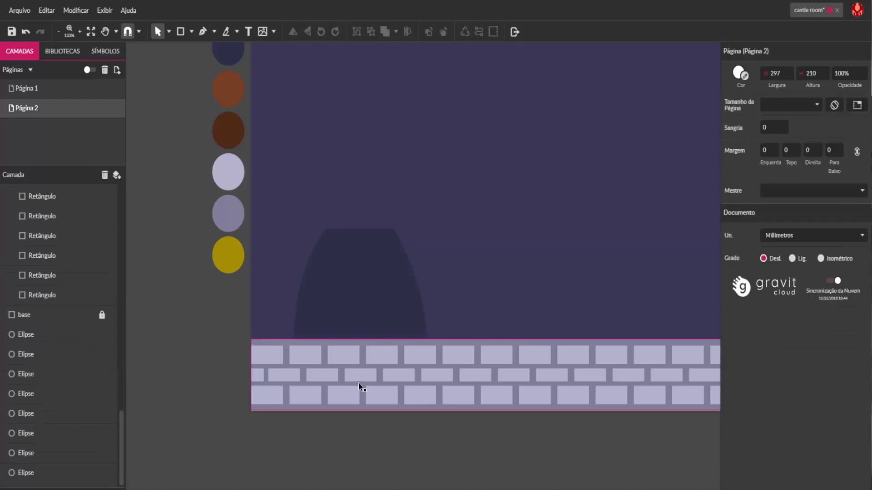
{"action": "left_click", "coordinate": [358, 383]}
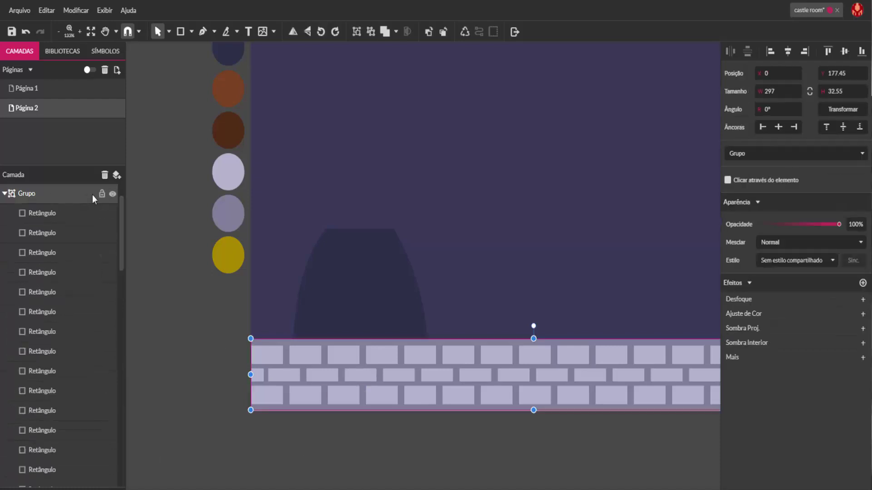
{"action": "left_click", "coordinate": [101, 195]}
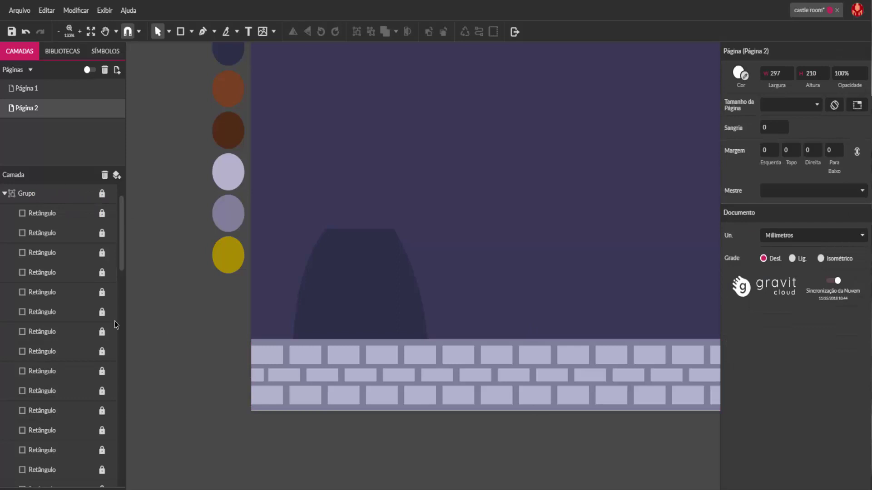
{"action": "left_click", "coordinate": [4, 195]}
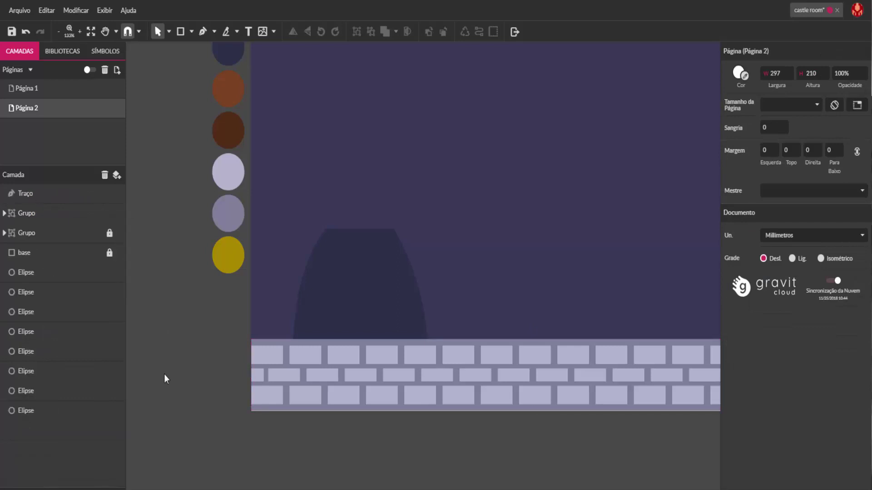
- Draw a rectangle about 10.9 by 7.9 mm outside the page, below the yellow palette circle
{"action": "left_click", "coordinate": [369, 296]}
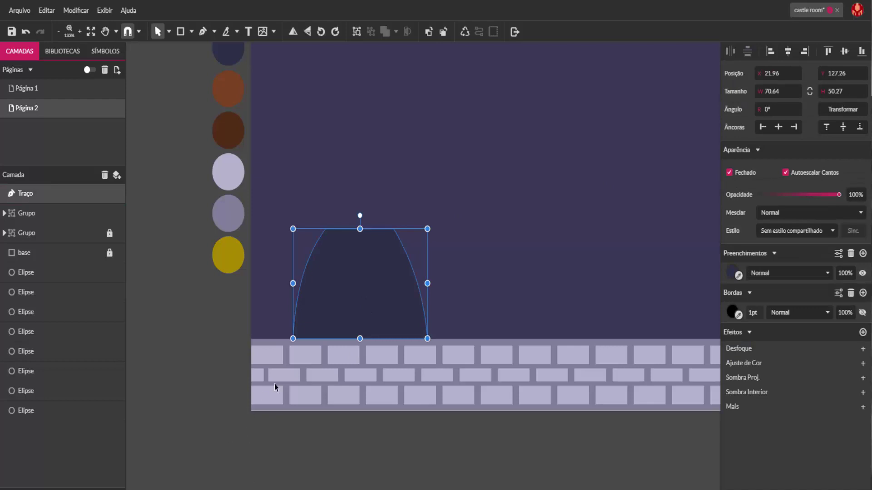
{"action": "left_click", "coordinate": [180, 31]}
{"action": "left_click_drag", "start_coordinate": [191, 303], "coordinate": [212, 321]}
{"action": "left_click", "coordinate": [220, 344]}
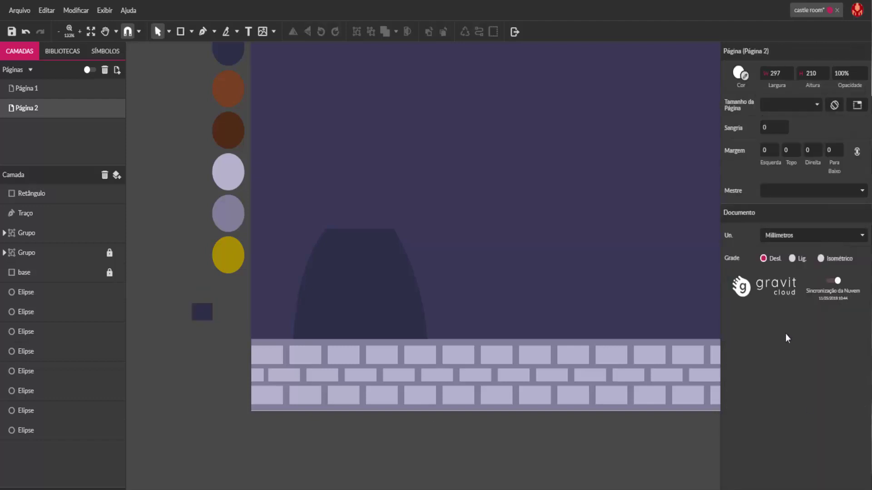
- Fill the small rectangle with the purple sampled from the room's wall
{"action": "left_click", "coordinate": [210, 316]}
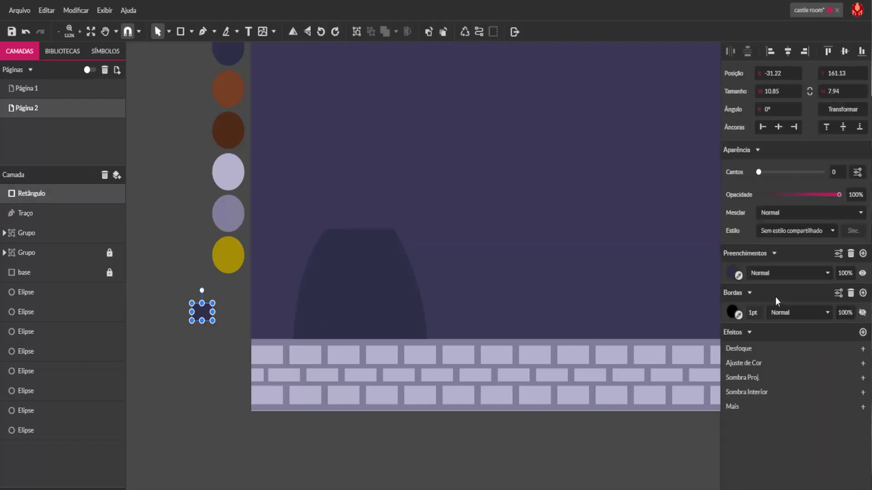
{"action": "left_click", "coordinate": [739, 276]}
{"action": "key", "text": "space"}
{"action": "scroll", "coordinate": [492, 300], "scroll_direction": "up", "scroll_amount": 4}
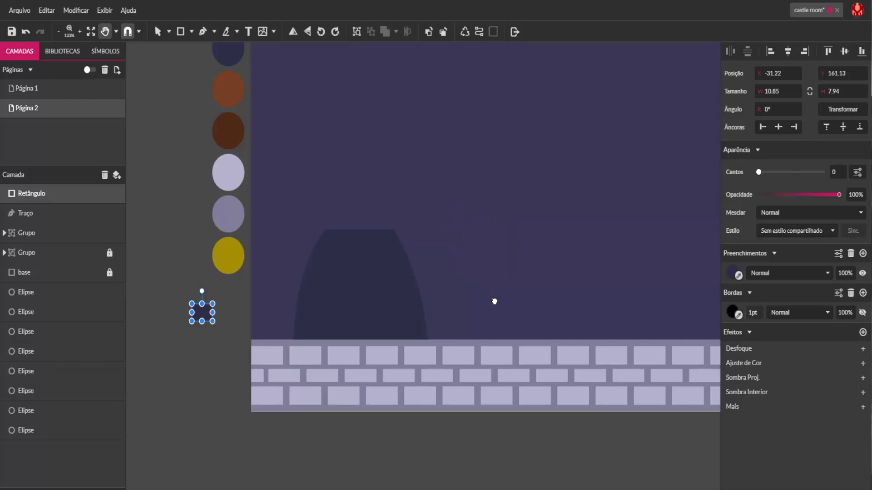
{"action": "left_click_drag", "start_coordinate": [488, 340], "coordinate": [489, 332]}
{"action": "key", "text": "v"}
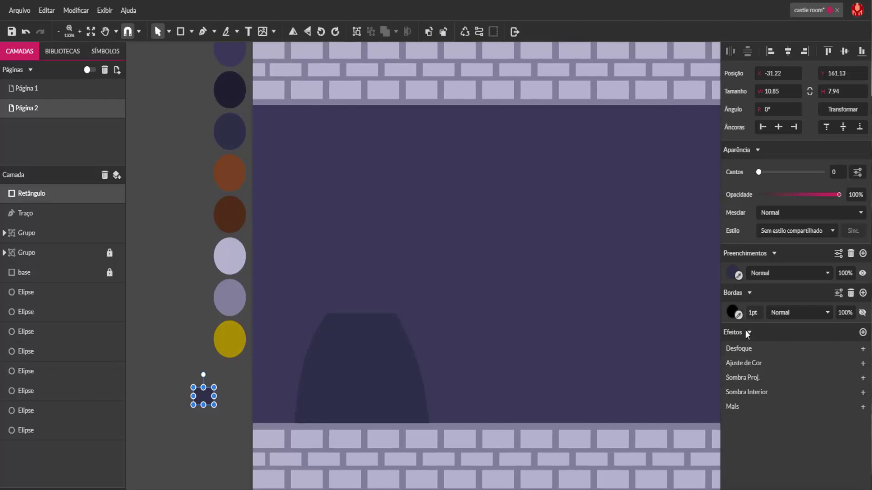
{"action": "left_click", "coordinate": [739, 276]}
{"action": "left_click", "coordinate": [465, 292]}
{"action": "left_click", "coordinate": [197, 444]}
- Place the small rectangle on the floor at the arch's left foot, about X 13.8, Y 169.5, and fill it with the near-black palette colour
{"action": "left_click_drag", "start_coordinate": [205, 402], "coordinate": [291, 417]}
{"action": "left_click", "coordinate": [189, 482]}
{"action": "left_click", "coordinate": [291, 415]}
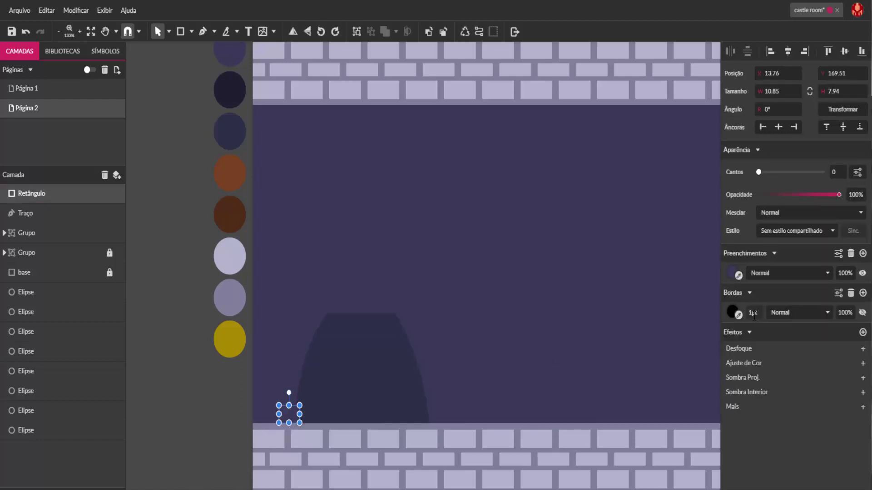
{"action": "left_click", "coordinate": [739, 275]}
{"action": "left_click", "coordinate": [241, 105]}
{"action": "left_click", "coordinate": [161, 428]}
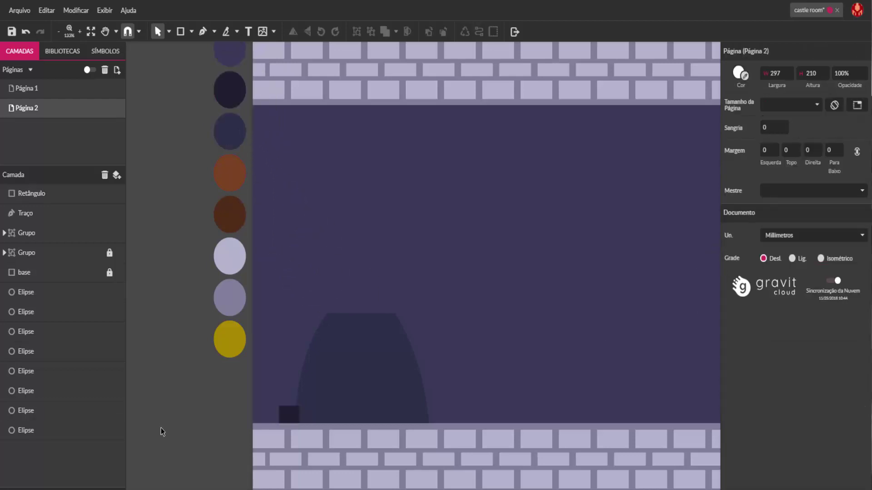
- Duplicate the dark brick, place the copy just above it along the arch's left side, and rotate it to -6°
{"action": "left_click", "coordinate": [289, 414]}
{"action": "key", "text": "ctrl+d"}
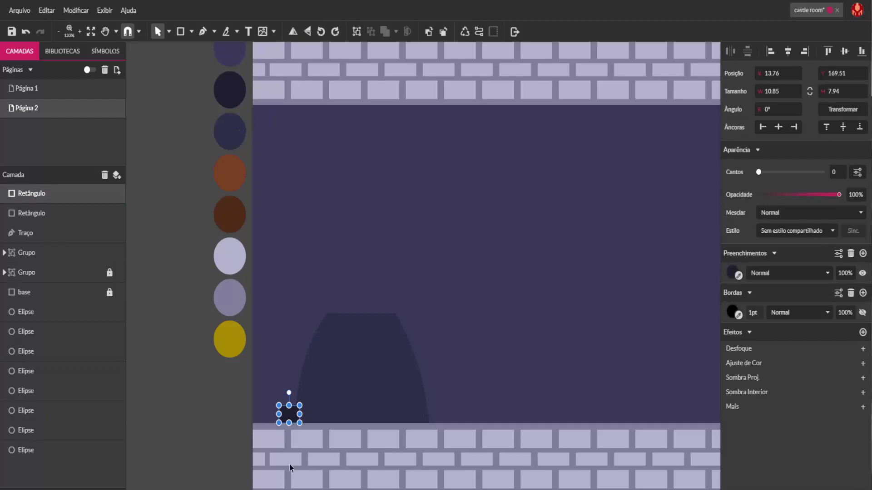
{"action": "scroll", "coordinate": [287, 456], "scroll_direction": "up", "scroll_amount": 4}
{"action": "left_click_drag", "start_coordinate": [288, 390], "coordinate": [286, 343]}
{"action": "left_click_drag", "start_coordinate": [288, 309], "coordinate": [291, 308]}
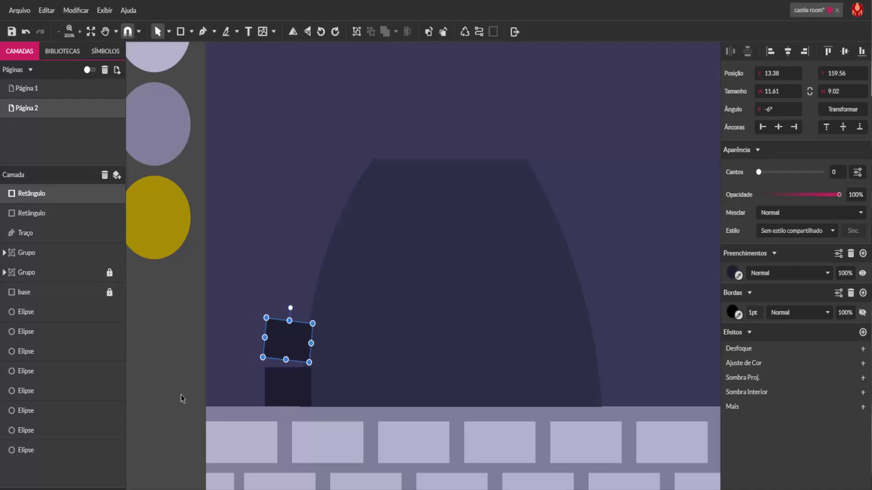
{"action": "left_click", "coordinate": [181, 437]}
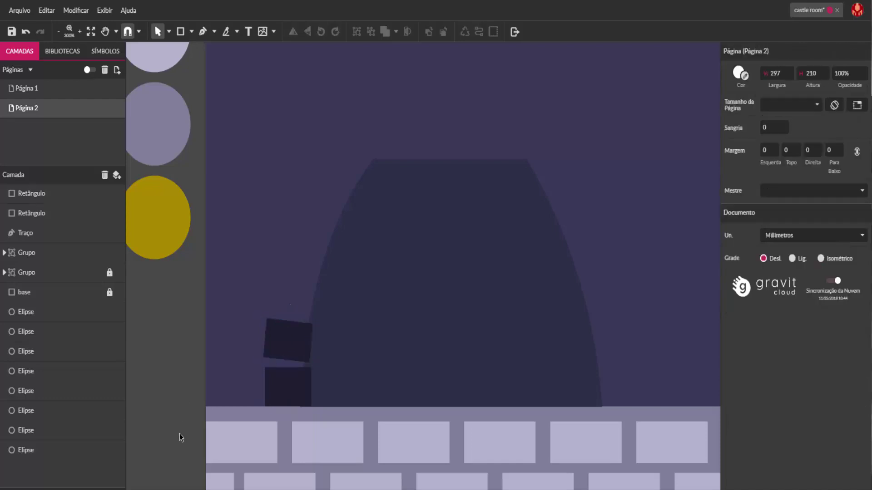
- Duplicate the tilted brick as the third stone up the arch's left side and rotate it to -10.5°, at about X 14.6, Y 149.8
{"action": "left_click", "coordinate": [282, 350]}
{"action": "left_click", "coordinate": [232, 370]}
{"action": "left_click_drag", "start_coordinate": [282, 350], "coordinate": [300, 285]}
{"action": "left_click", "coordinate": [285, 350]}
{"action": "key", "text": "ctrl+d"}
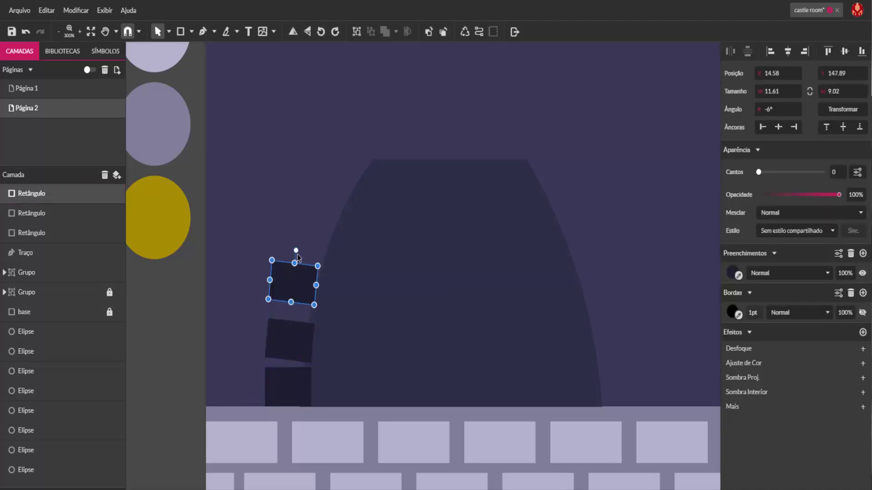
{"action": "left_click_drag", "start_coordinate": [298, 253], "coordinate": [306, 294]}
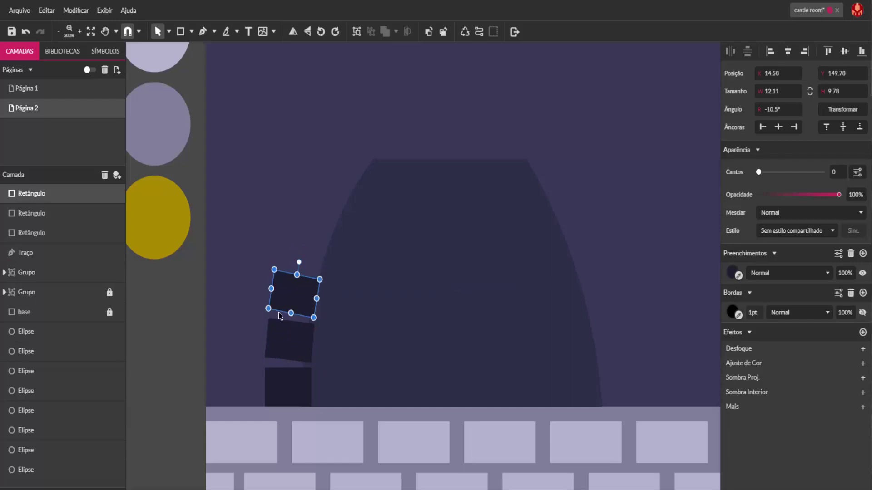
- Duplicate the third stone, rotate the copy to -14.2°, and place it above along the arch's left curve at about X 16.4, Y 140.4
{"action": "left_click", "coordinate": [176, 345]}
{"action": "left_click", "coordinate": [305, 300]}
{"action": "left_click_drag", "start_coordinate": [305, 305], "coordinate": [308, 218]}
{"action": "left_click_drag", "start_coordinate": [305, 251], "coordinate": [307, 250]}
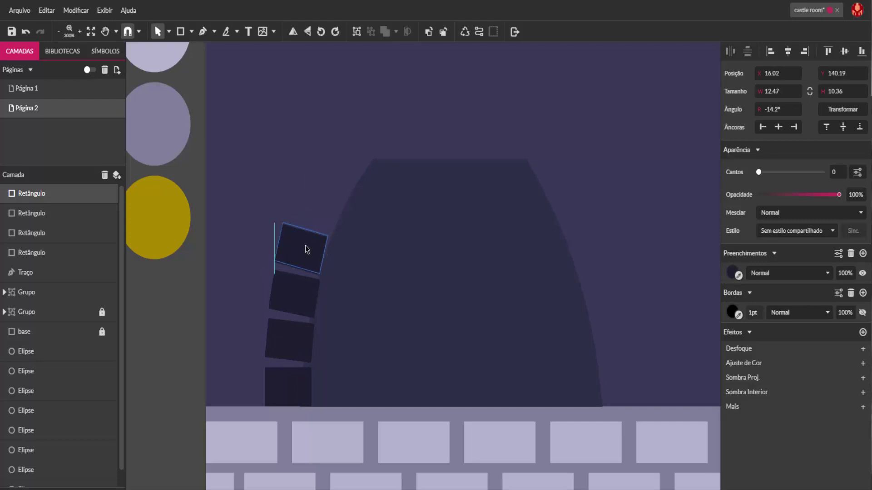
{"action": "left_click", "coordinate": [181, 344]}
{"action": "left_click_drag", "start_coordinate": [297, 255], "coordinate": [309, 253]}
{"action": "scroll", "coordinate": [300, 259], "scroll_direction": "up", "scroll_amount": 3}
{"action": "key", "text": "ctrl+z"}
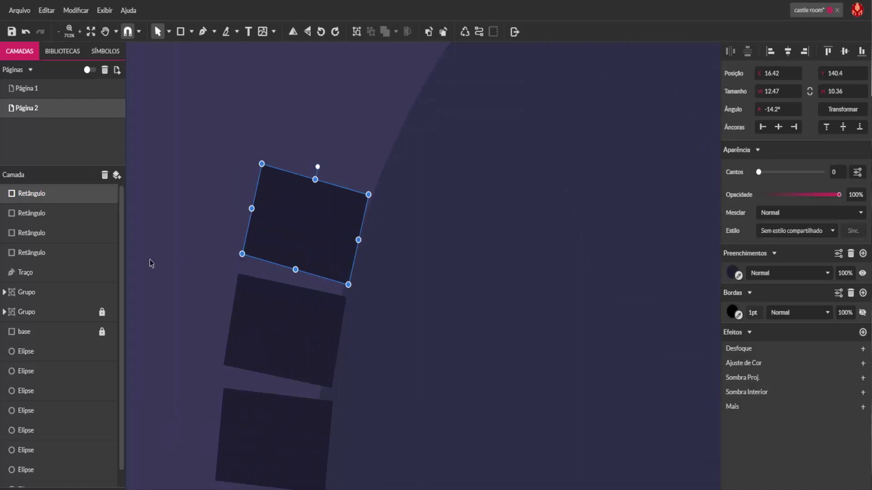
- Duplicate the fourth stone, rotate the copy to -18.3°, and place it above along the arch's left curve at about X 19.2, Y 131.5
{"action": "left_click", "coordinate": [149, 260]}
{"action": "left_click", "coordinate": [333, 267]}
{"action": "key", "text": "ctrl+d"}
{"action": "left_click_drag", "start_coordinate": [345, 247], "coordinate": [359, 123]}
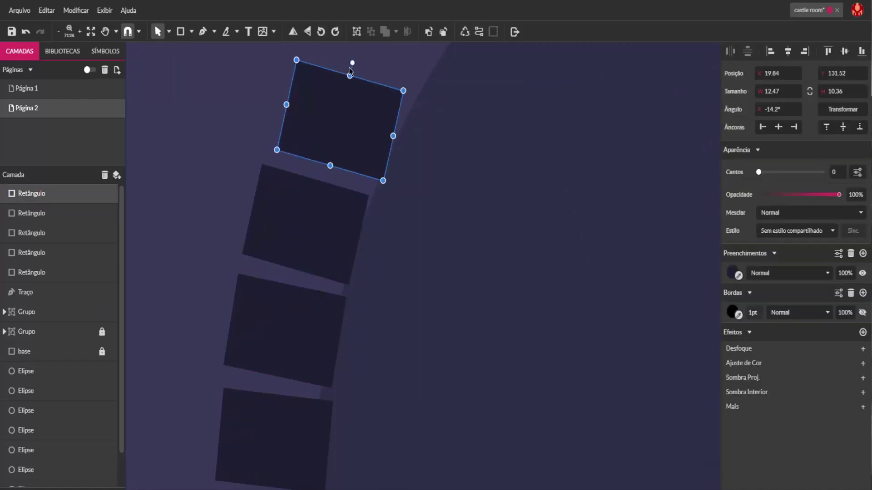
{"action": "left_click_drag", "start_coordinate": [352, 64], "coordinate": [354, 64]}
{"action": "left_click_drag", "start_coordinate": [378, 100], "coordinate": [374, 97]}
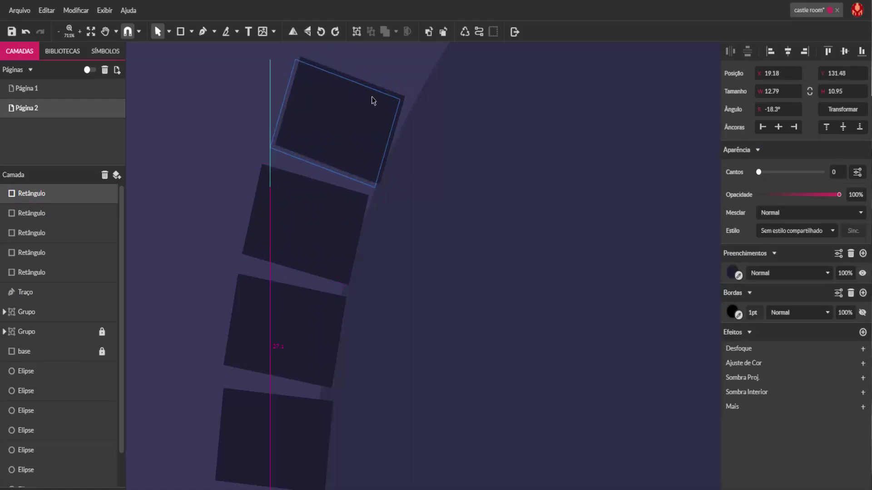
{"action": "left_click", "coordinate": [246, 189]}
{"action": "scroll", "coordinate": [318, 186], "scroll_direction": "down", "scroll_amount": 6}
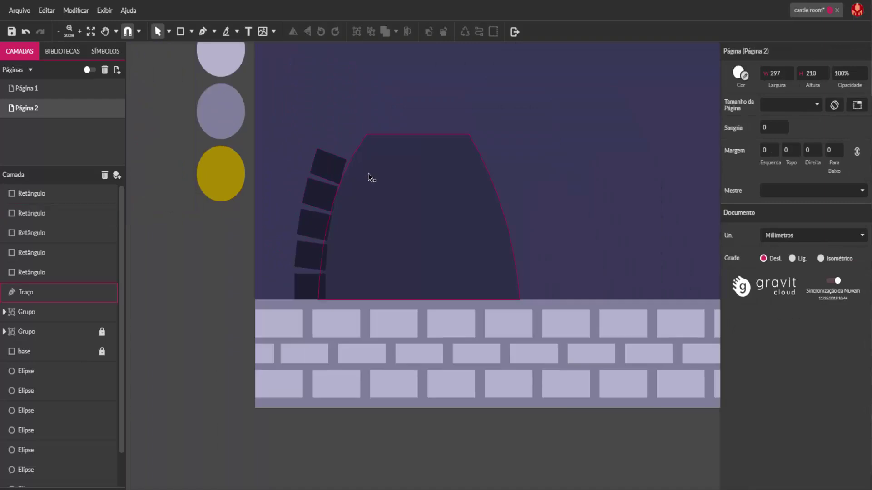
- Duplicate the fifth stone, rotate the copy to -22.7°, and place it above near the arch's upper left corner at about X 23, Y 122.8
{"action": "scroll", "coordinate": [362, 147], "scroll_direction": "up", "scroll_amount": 3}
{"action": "left_click", "coordinate": [302, 217]}
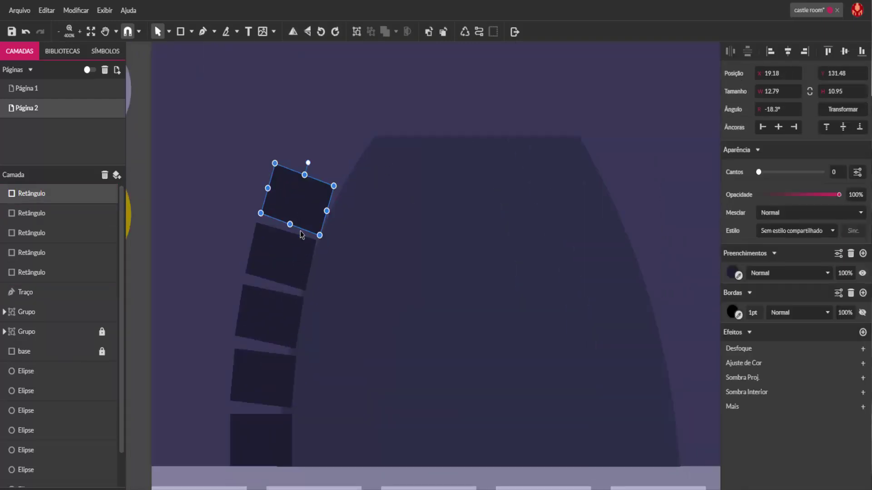
{"action": "key", "text": "ctrl+d"}
{"action": "scroll", "coordinate": [300, 203], "scroll_direction": "up", "scroll_amount": 2}
{"action": "scroll", "coordinate": [300, 203], "scroll_direction": "up", "scroll_amount": 1}
{"action": "left_click_drag", "start_coordinate": [306, 190], "coordinate": [361, 74]}
{"action": "left_click_drag", "start_coordinate": [461, 148], "coordinate": [469, 231]}
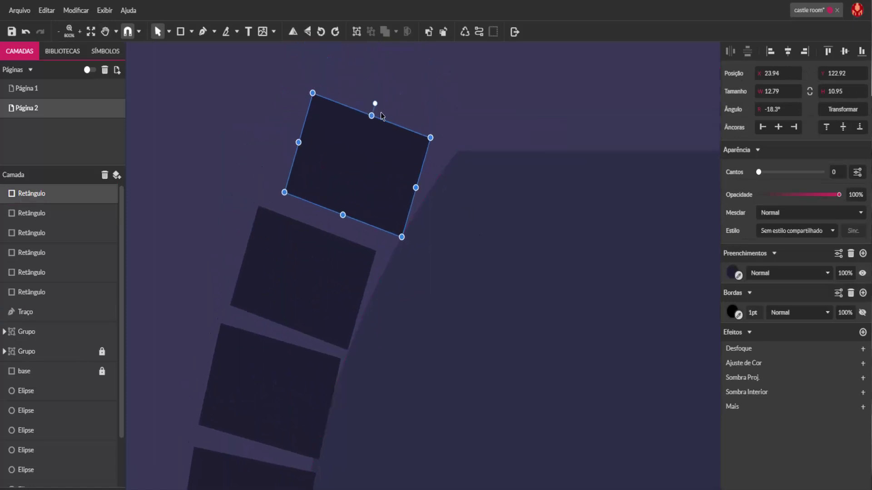
{"action": "left_click_drag", "start_coordinate": [376, 104], "coordinate": [380, 133]}
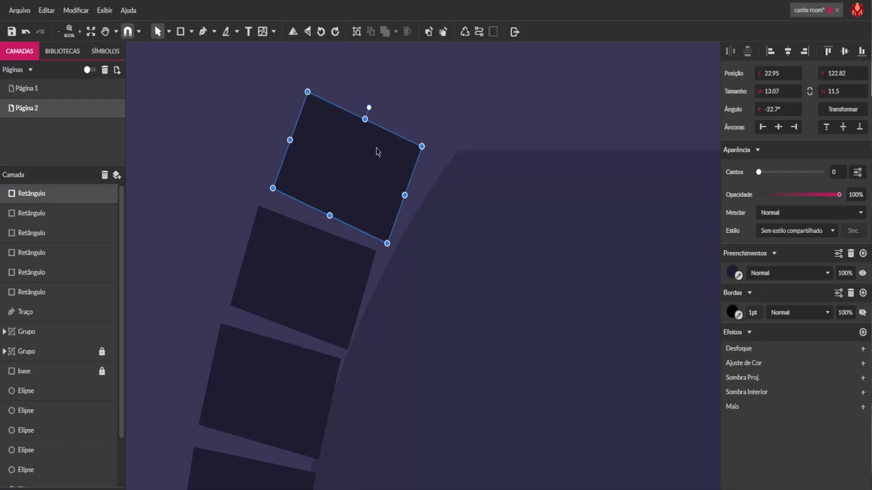
{"action": "scroll", "coordinate": [477, 111], "scroll_direction": "down", "scroll_amount": 8}
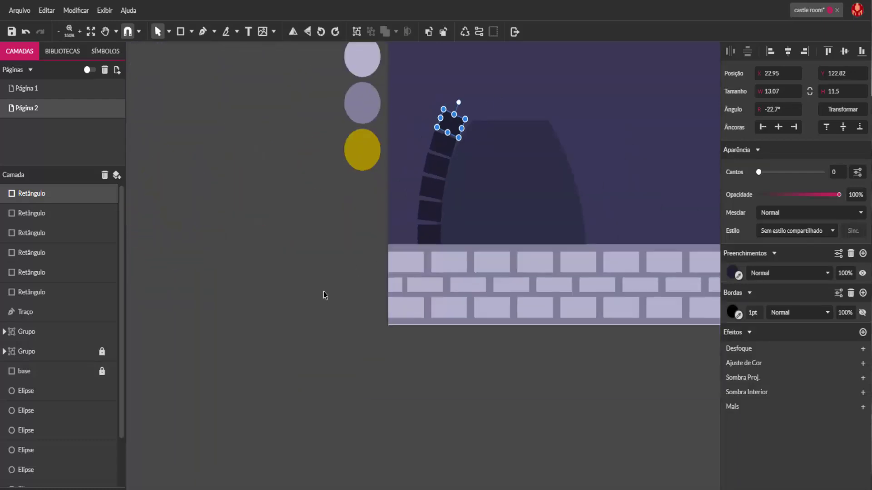
{"action": "left_click", "coordinate": [350, 279]}
{"action": "scroll", "coordinate": [376, 306], "scroll_direction": "down", "scroll_amount": 2}
{"action": "scroll", "coordinate": [410, 250], "scroll_direction": "up", "scroll_amount": 2}
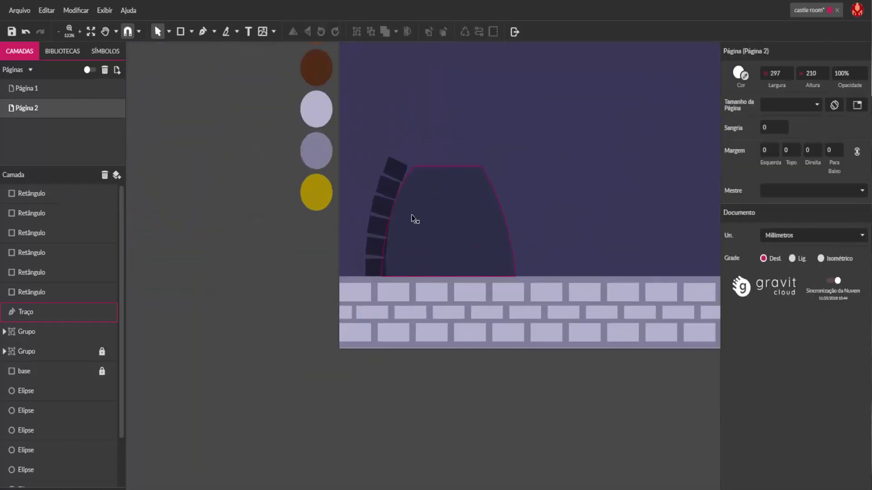
{"action": "scroll", "coordinate": [389, 232], "scroll_direction": "up", "scroll_amount": 1}
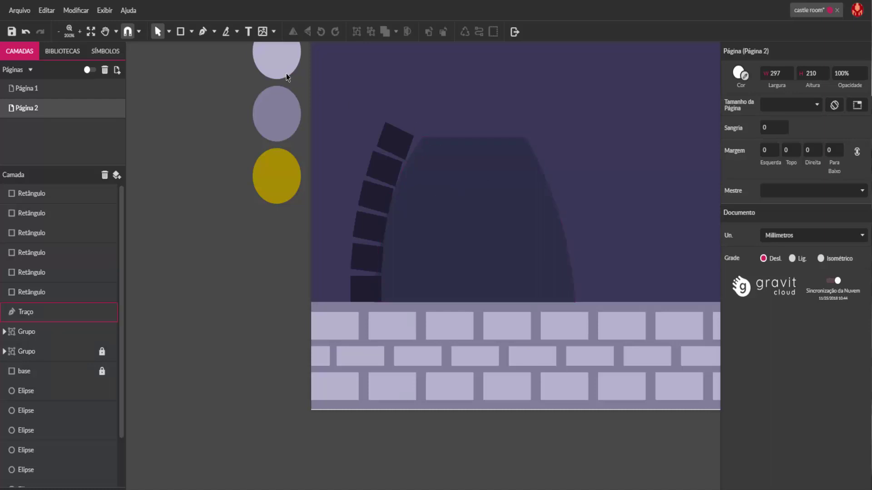
- Draw a closed four-point Pen shape over the stone column, about 26.5 by 54.7 mm, from the top stone down to the floor
{"action": "left_click", "coordinate": [203, 31]}
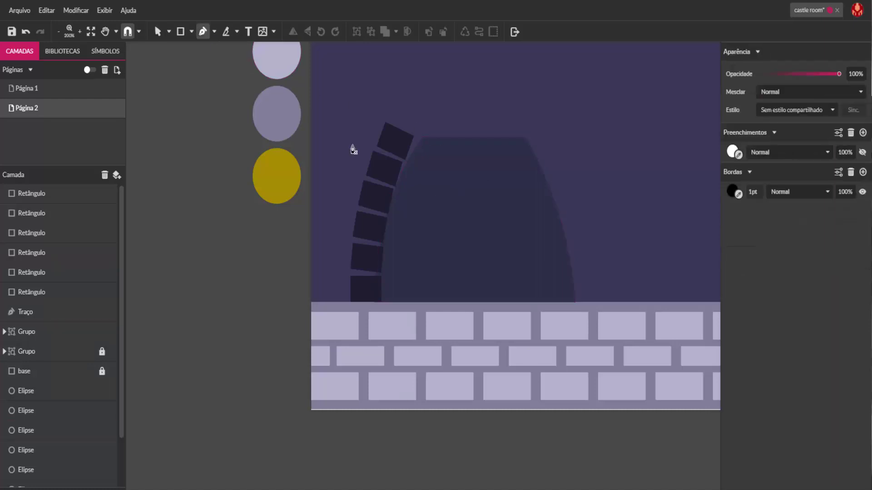
{"action": "left_click", "coordinate": [383, 123]}
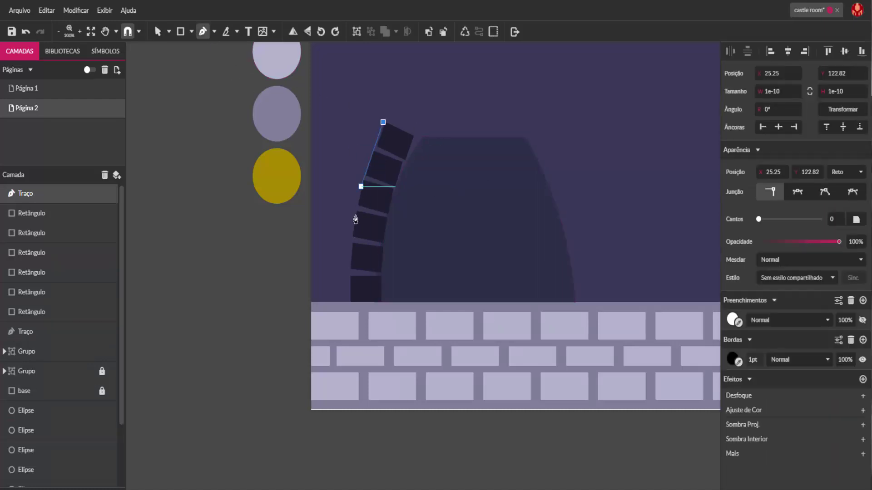
{"action": "left_click", "coordinate": [343, 301]}
{"action": "left_click", "coordinate": [383, 302]}
{"action": "left_click", "coordinate": [419, 137]}
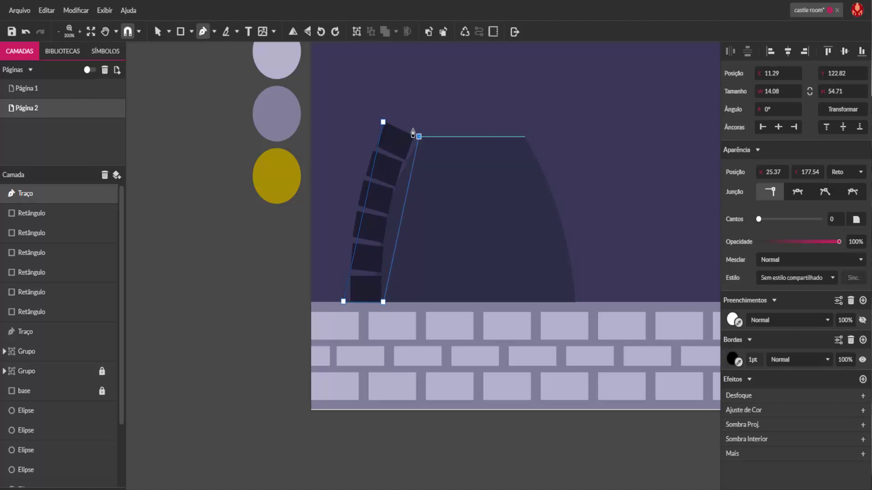
{"action": "left_click", "coordinate": [383, 123]}
{"action": "key", "text": "Delete"}
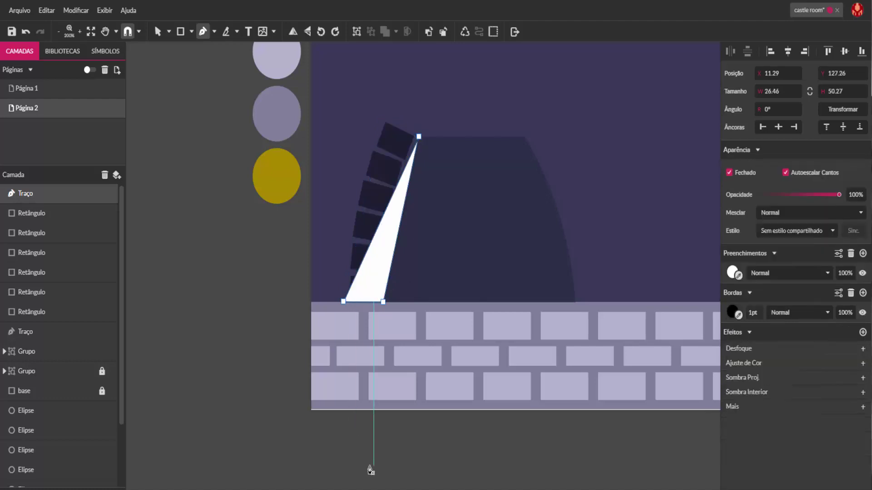
{"action": "key", "text": "ctrl+z"}
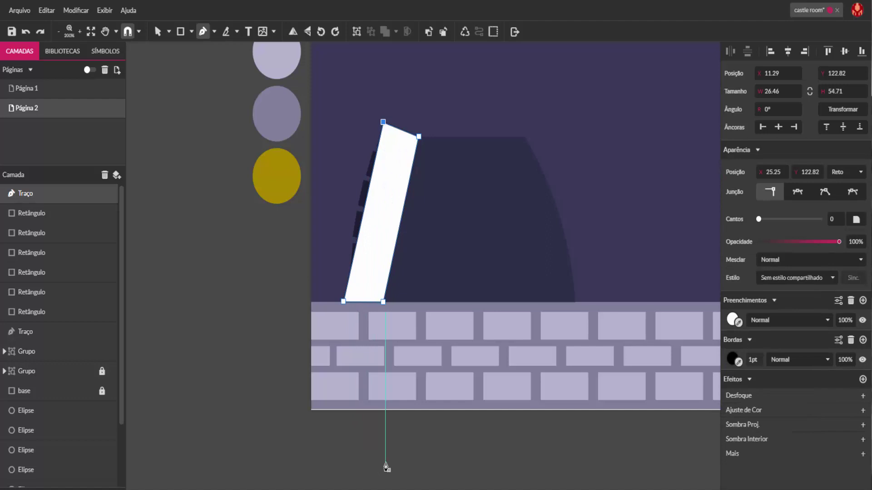
{"action": "key", "text": "Escape"}
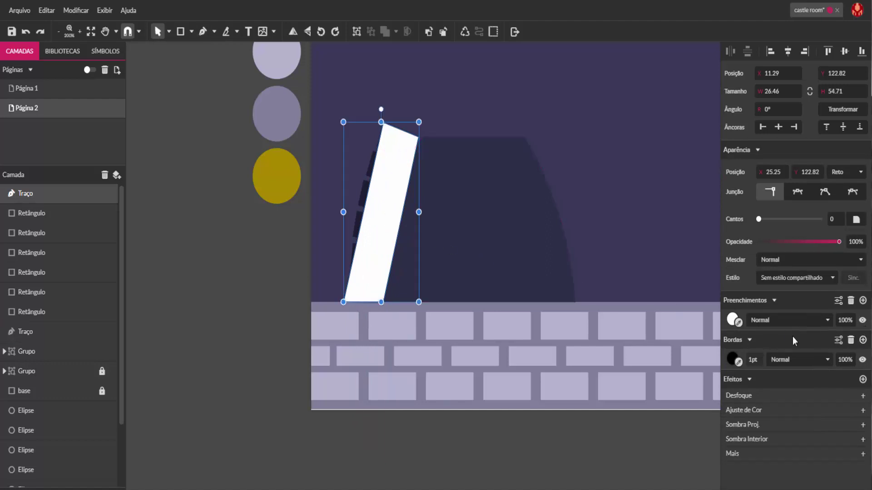
- Fill the four-point shape with the stones' near-black colour and shift it slightly left to about X 9.6, Y 122.4
{"action": "left_click", "coordinate": [738, 323]}
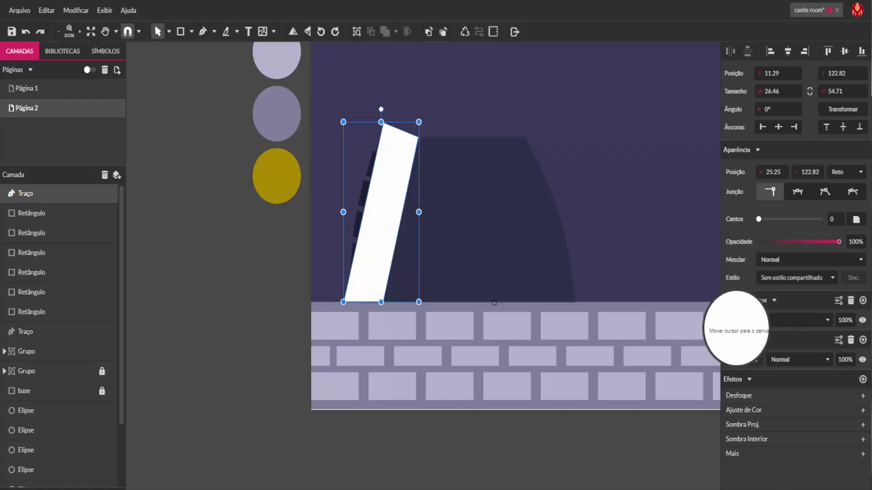
{"action": "left_click", "coordinate": [359, 183]}
{"action": "left_click", "coordinate": [272, 307]}
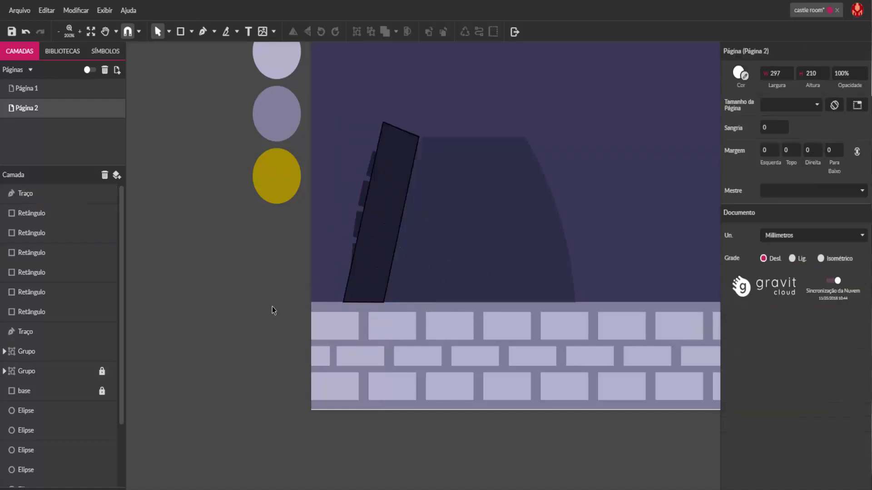
{"action": "left_click", "coordinate": [389, 219]}
{"action": "left_click_drag", "start_coordinate": [389, 217], "coordinate": [384, 217]}
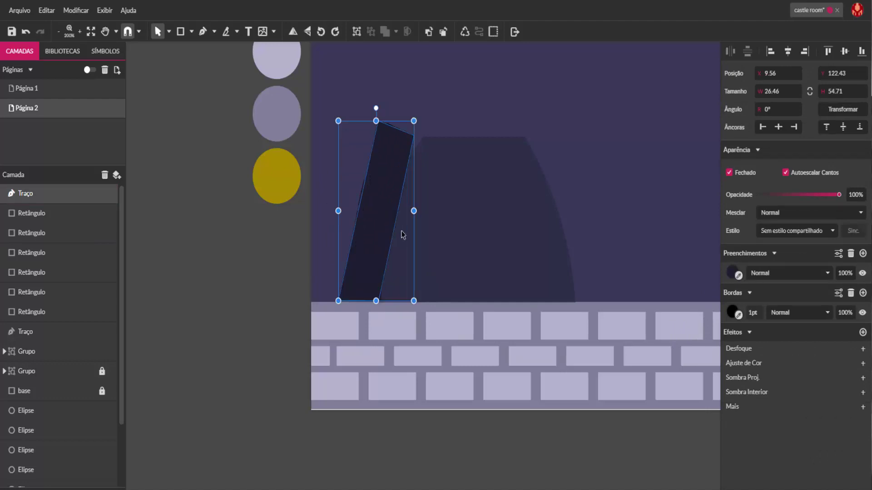
- Send the dark strip backward behind the stones and the arch, directly above the base layer
{"action": "left_click", "coordinate": [444, 31]}
{"action": "left_click", "coordinate": [444, 32]}
{"action": "left_click", "coordinate": [444, 32]}
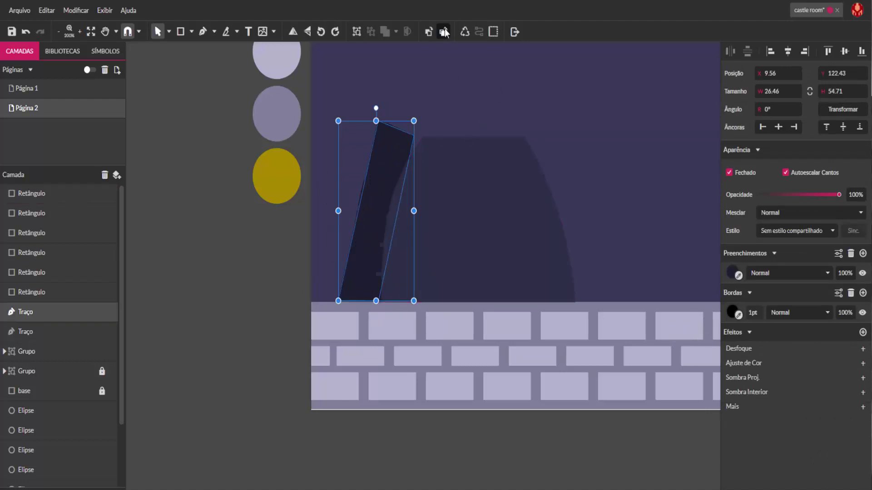
{"action": "left_click", "coordinate": [444, 31]}
{"action": "left_click", "coordinate": [444, 31]}
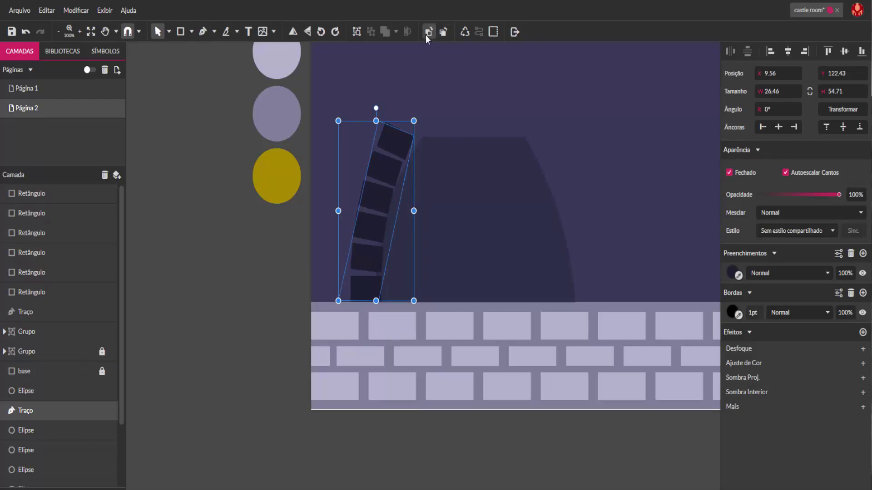
{"action": "left_click", "coordinate": [426, 35]}
{"action": "left_click", "coordinate": [426, 35]}
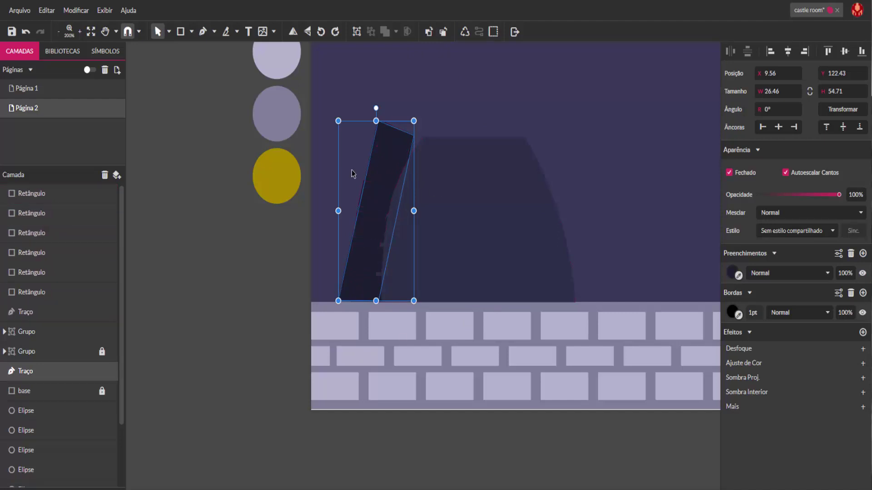
{"action": "left_click_drag", "start_coordinate": [406, 126], "coordinate": [507, 105]}
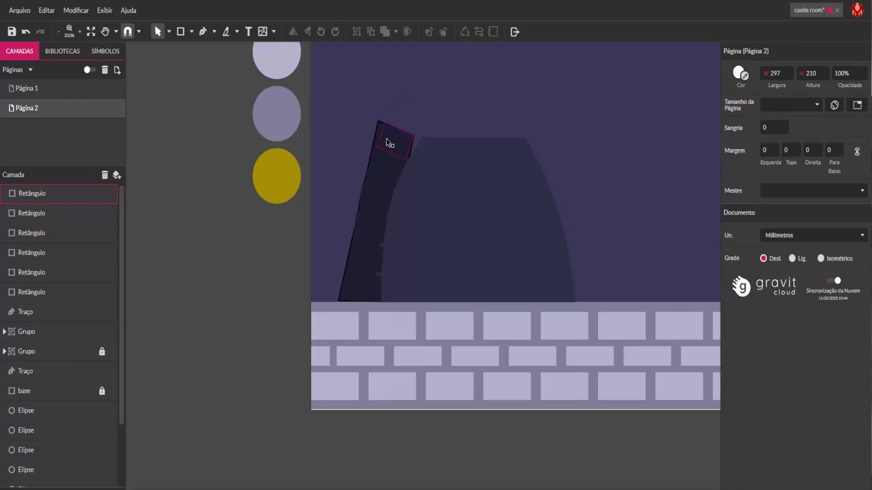
- Select all six stones on the arch's left side and fill them with the purple wall colour
{"action": "left_click", "coordinate": [389, 143]}
{"action": "left_click", "coordinate": [390, 171], "text": "shift"}
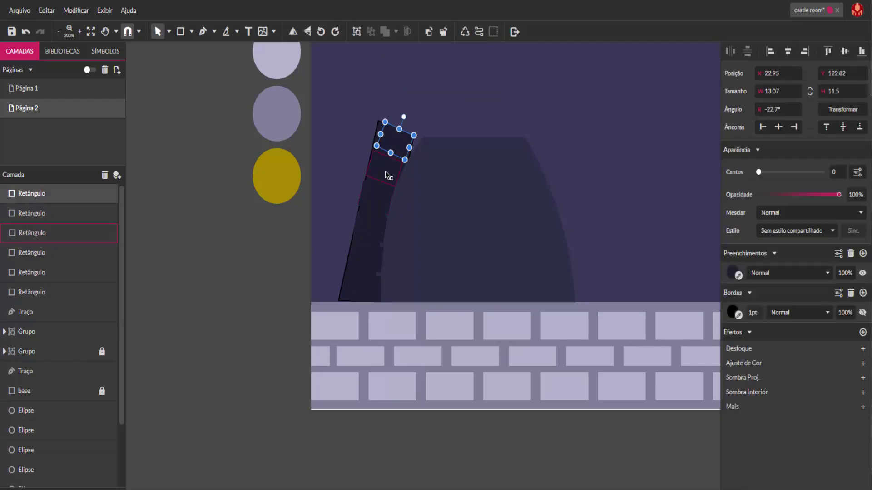
{"action": "left_click", "coordinate": [383, 194], "text": "shift"}
{"action": "left_click", "coordinate": [376, 256], "text": "shift"}
{"action": "left_click", "coordinate": [368, 268], "text": "shift"}
{"action": "left_click", "coordinate": [367, 288], "text": "shift"}
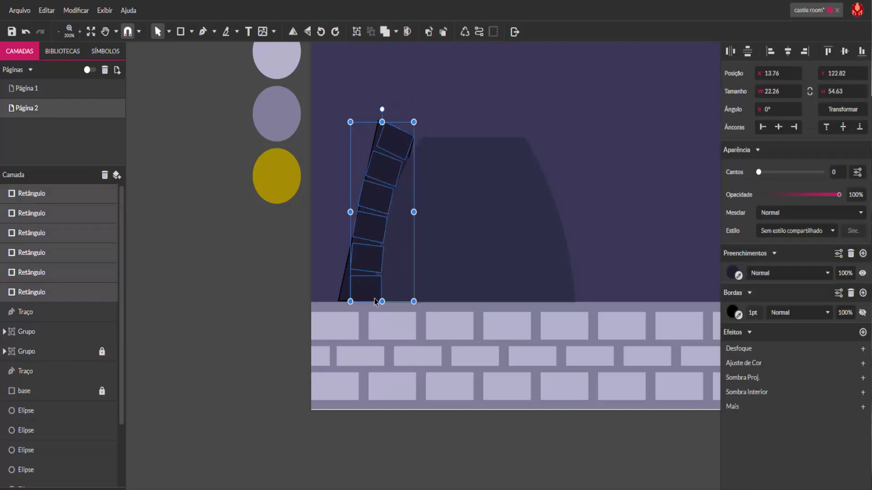
{"action": "left_click", "coordinate": [733, 273]}
{"action": "left_click", "coordinate": [633, 157]}
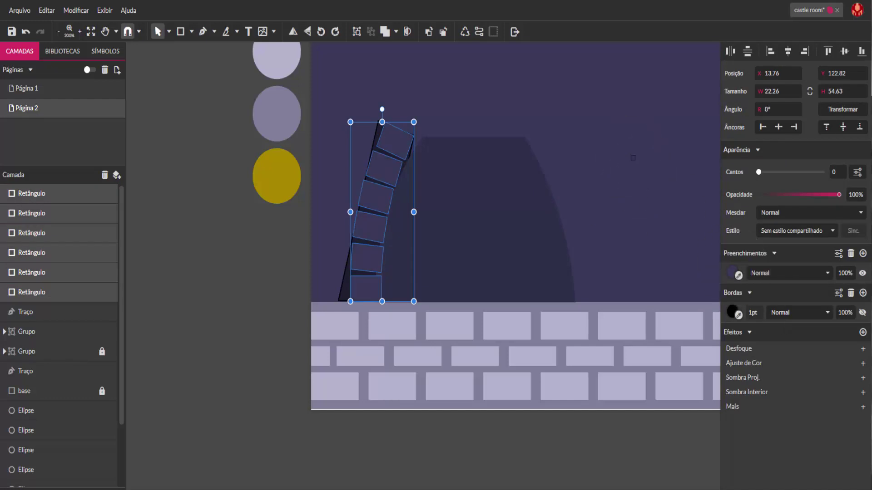
{"action": "left_click", "coordinate": [216, 336]}
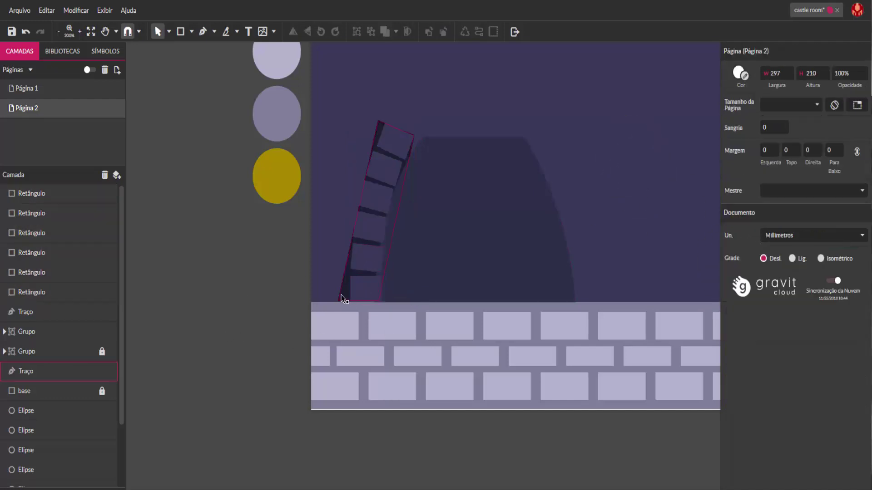
- Hide the dark strip's border and curve its left edge outward to follow the column of stones
{"action": "left_click", "coordinate": [347, 283]}
{"action": "left_click", "coordinate": [863, 312]}
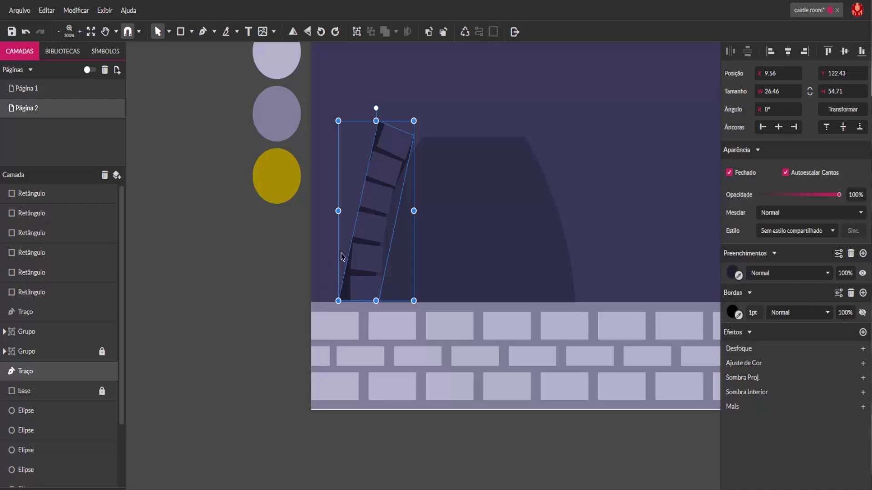
{"action": "double_click", "coordinate": [346, 294]}
{"action": "left_click_drag", "start_coordinate": [358, 220], "coordinate": [395, 227]}
- Send the dark arch shape backward until it sits behind the strip but above the base layer
{"action": "left_click", "coordinate": [463, 210]}
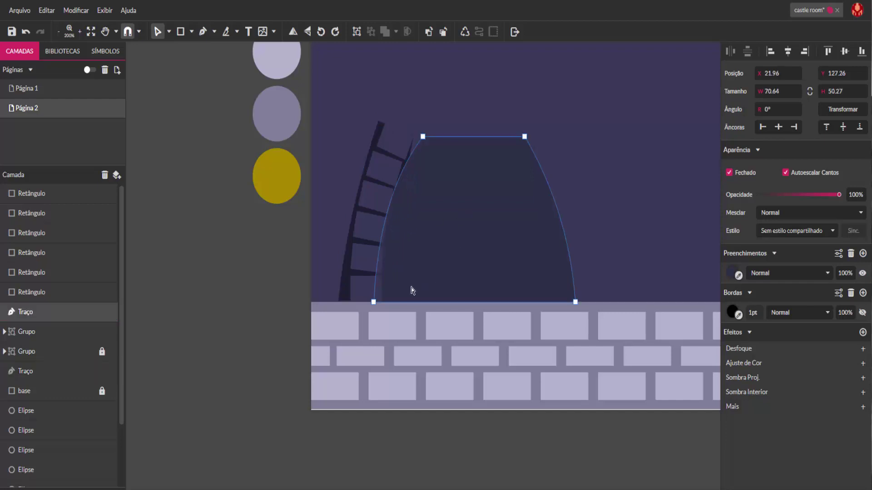
{"action": "left_click", "coordinate": [443, 32]}
{"action": "left_click", "coordinate": [443, 31]}
{"action": "left_click", "coordinate": [443, 32]}
{"action": "left_click", "coordinate": [443, 32]}
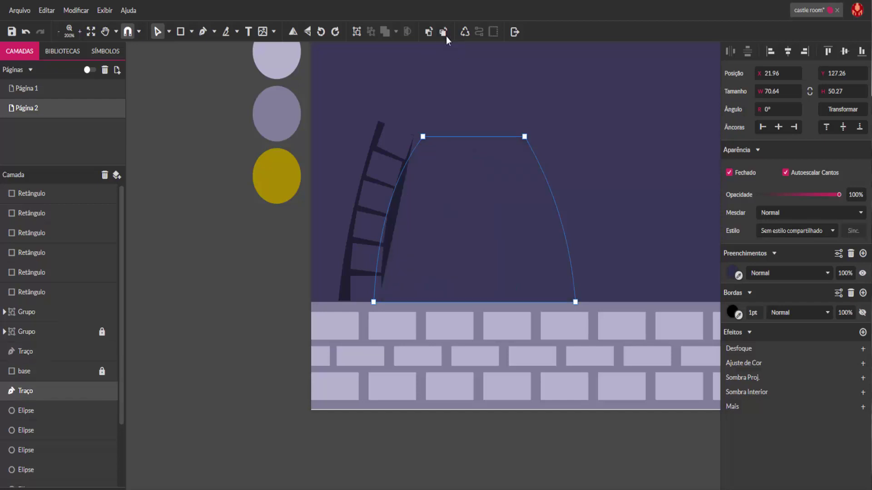
{"action": "left_click", "coordinate": [429, 31]}
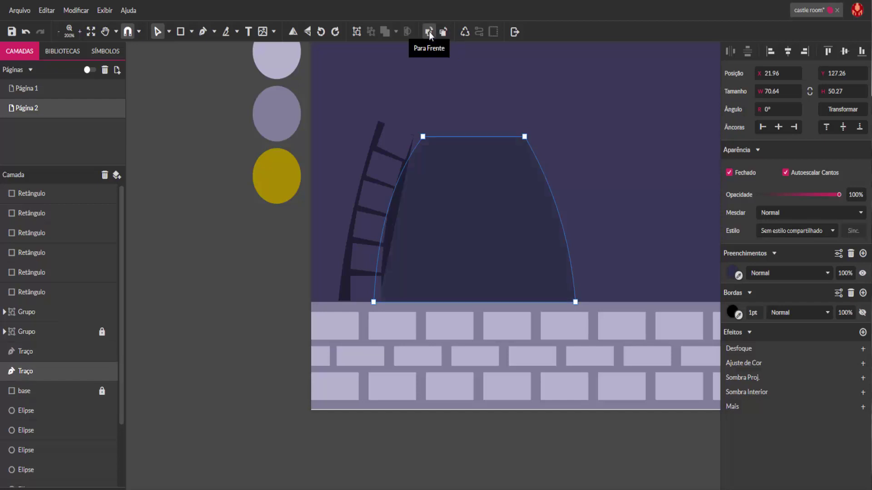
- Snap the strip's upper right corner to the arch's top left corner at X 39.16, Y 127.26, and curve its right edge along the arch
{"action": "left_click", "coordinate": [241, 339]}
{"action": "left_click", "coordinate": [397, 216]}
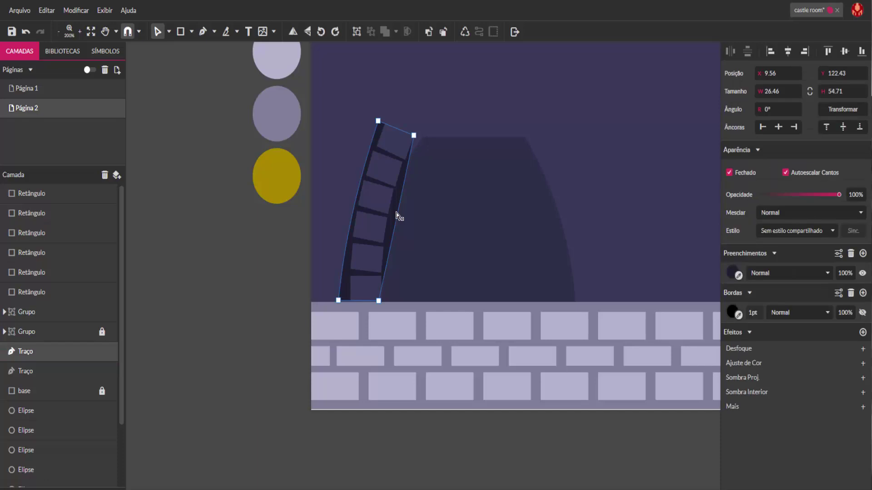
{"action": "double_click", "coordinate": [399, 216]}
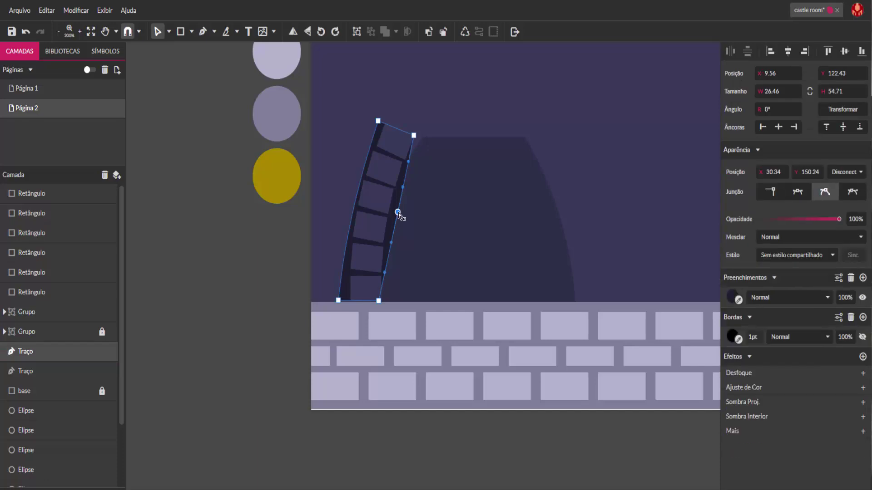
{"action": "key", "text": "Escape"}
{"action": "left_click_drag", "start_coordinate": [397, 214], "coordinate": [423, 137]}
{"action": "double_click", "coordinate": [414, 137]}
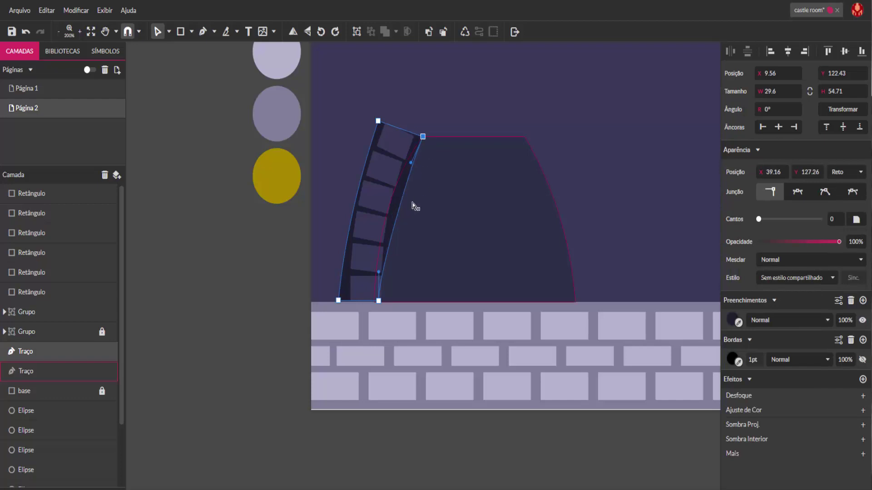
{"action": "left_click_drag", "start_coordinate": [404, 202], "coordinate": [399, 195]}
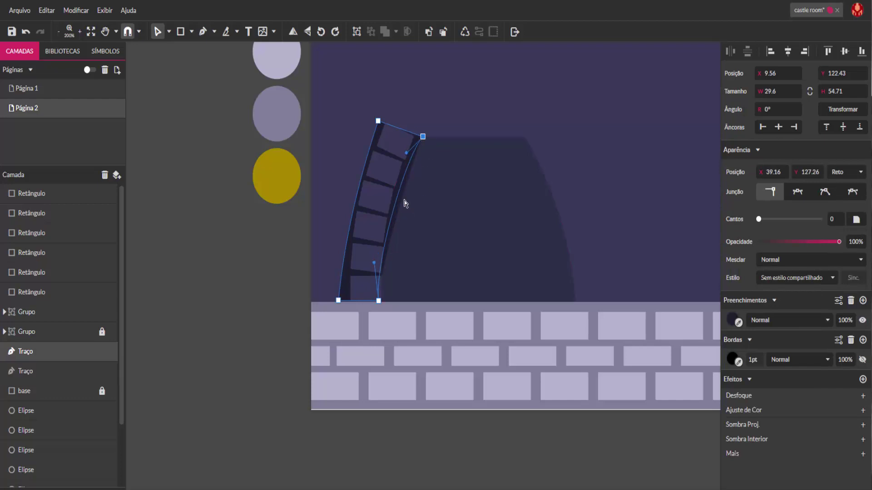
{"action": "left_click", "coordinate": [272, 284]}
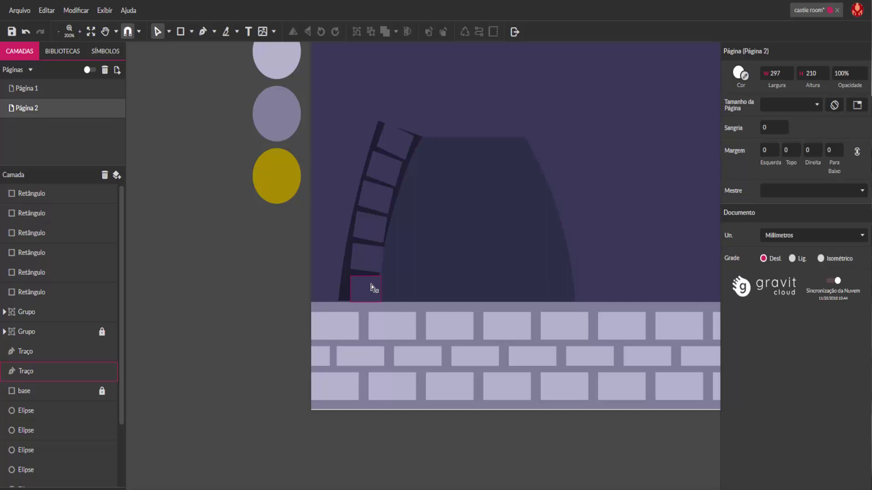
- Pull the dark strip's right edge toward the stones and move its lower right corner to X 25.37, Y 177.45
{"action": "scroll", "coordinate": [371, 287], "scroll_direction": "up", "scroll_amount": 2}
{"action": "left_click", "coordinate": [391, 272]}
{"action": "left_click_drag", "start_coordinate": [390, 271], "coordinate": [393, 277]}
{"action": "left_click_drag", "start_coordinate": [387, 325], "coordinate": [396, 326]}
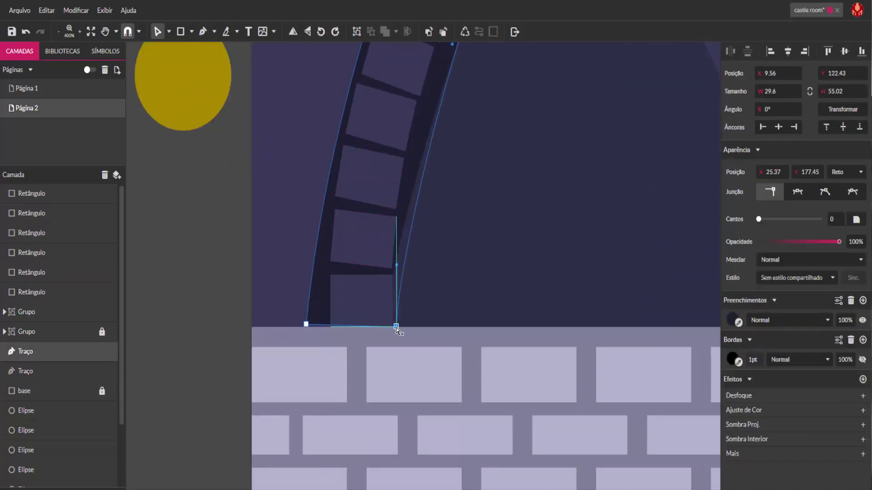
{"action": "left_click", "coordinate": [242, 299]}
{"action": "scroll", "coordinate": [409, 249], "scroll_direction": "down", "scroll_amount": 3}
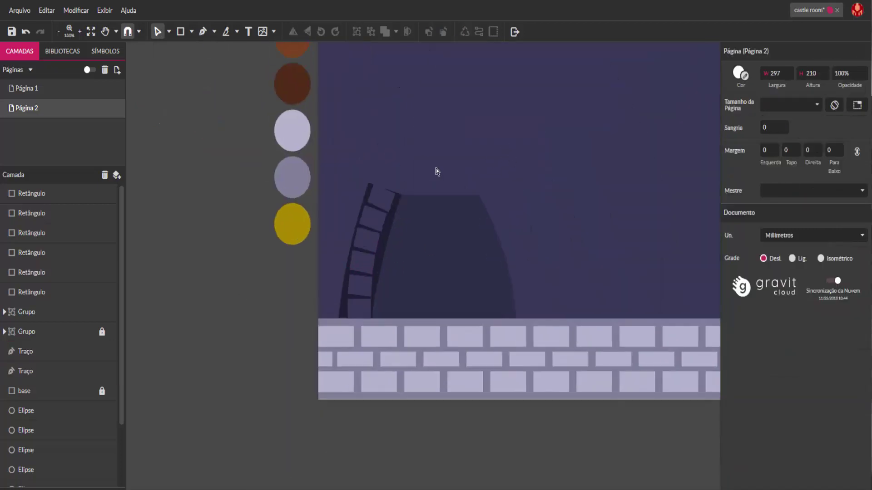
- Narrow the strip's top by moving its upper right corner to X 36.78, Y 127.26, and curve its right edge closer to the stones
{"action": "scroll", "coordinate": [356, 238], "scroll_direction": "up", "scroll_amount": 3}
{"action": "left_click", "coordinate": [406, 226]}
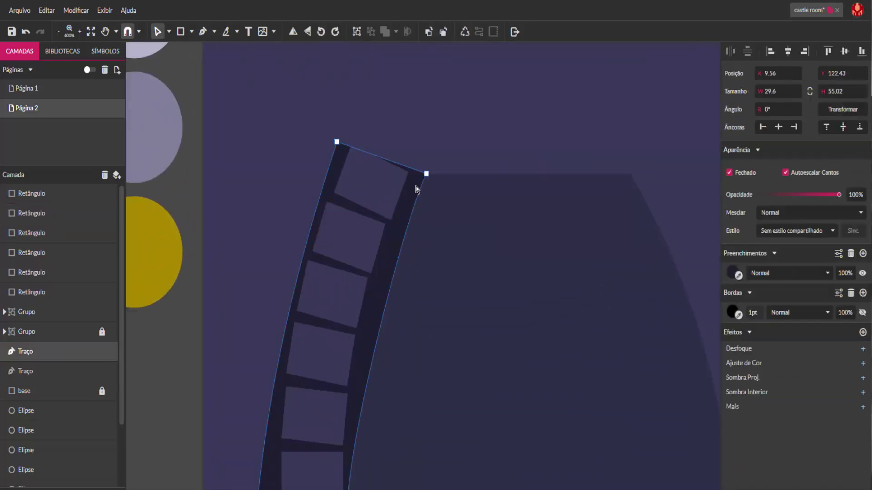
{"action": "left_click_drag", "start_coordinate": [426, 175], "coordinate": [412, 175]}
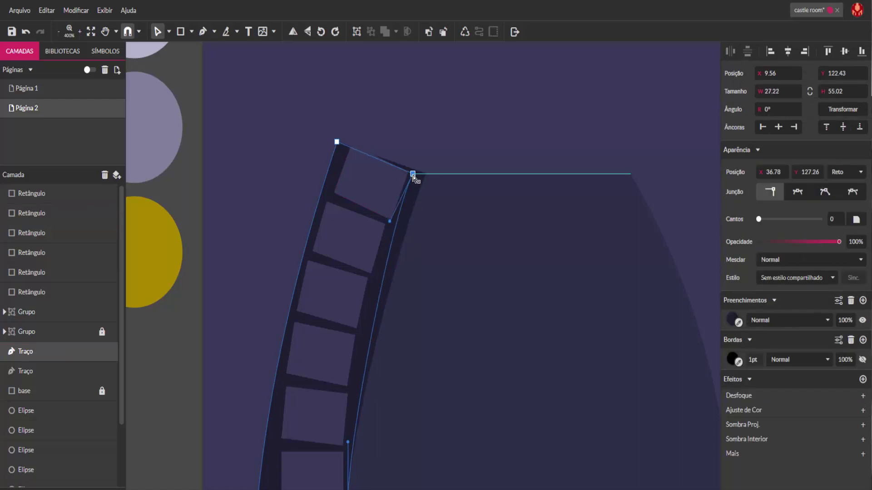
{"action": "mouse_move", "coordinate": [380, 305]}
{"action": "left_mouse_down"}
{"action": "mouse_move", "coordinate": [376, 292]}
{"action": "mouse_move", "coordinate": [371, 299]}
{"action": "left_mouse_up"}
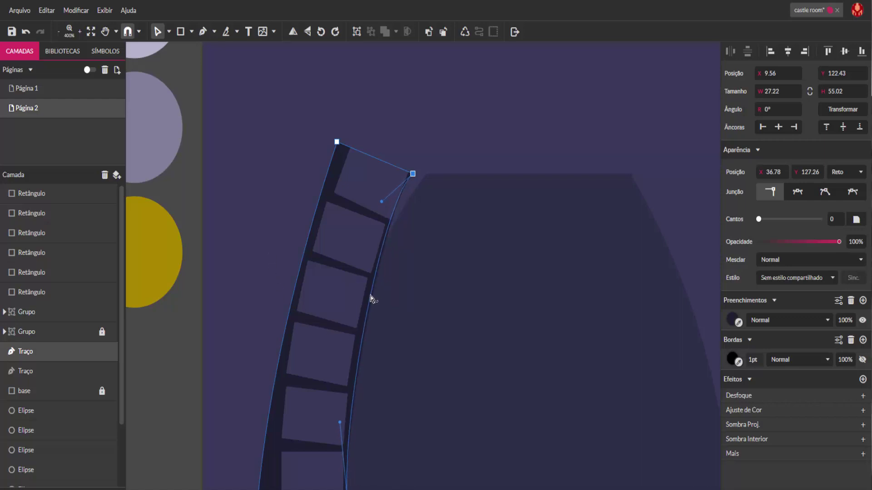
{"action": "left_click_drag", "start_coordinate": [337, 144], "coordinate": [343, 142]}
{"action": "left_click", "coordinate": [389, 156]}
{"action": "scroll", "coordinate": [404, 161], "scroll_direction": "down", "scroll_amount": 3}
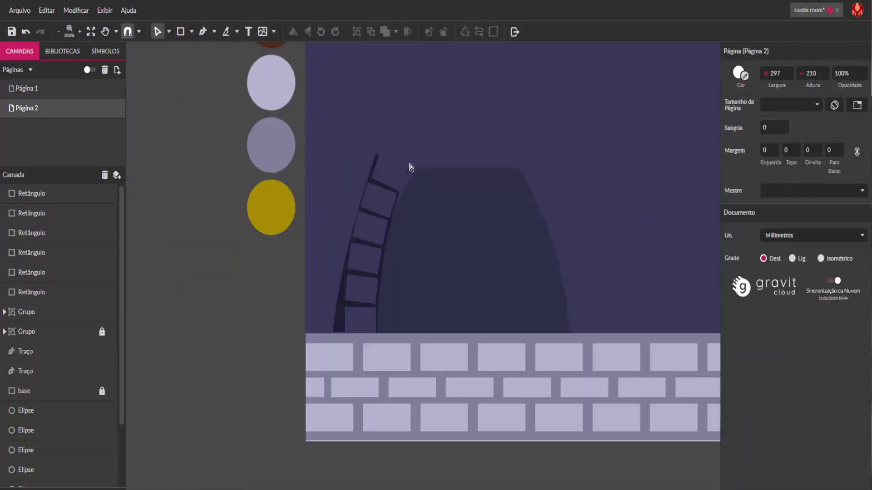
- Move the strip's two top corners slightly outward so that they evenly frame the uppermost stone
{"action": "scroll", "coordinate": [370, 193], "scroll_direction": "up", "scroll_amount": 2}
{"action": "left_click", "coordinate": [358, 184]}
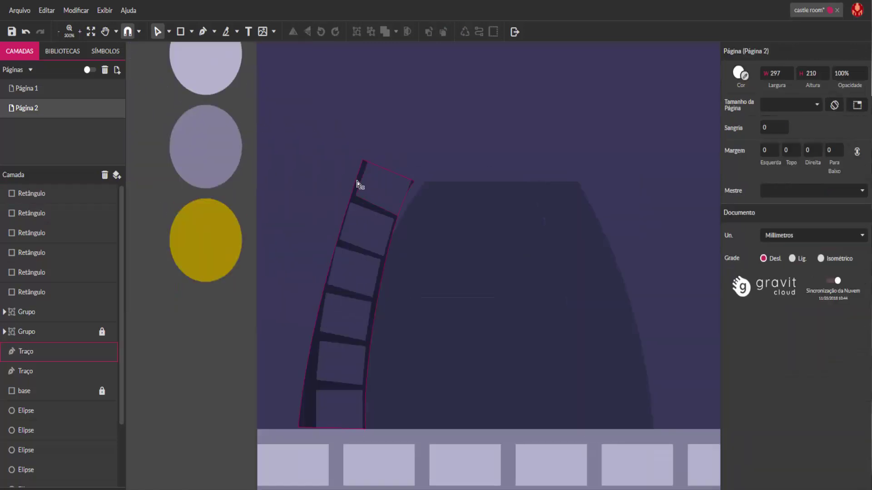
{"action": "double_click", "coordinate": [387, 170]}
{"action": "left_click", "coordinate": [364, 157]}
{"action": "left_click_drag", "start_coordinate": [414, 181], "coordinate": [420, 180]}
{"action": "left_click", "coordinate": [335, 218]}
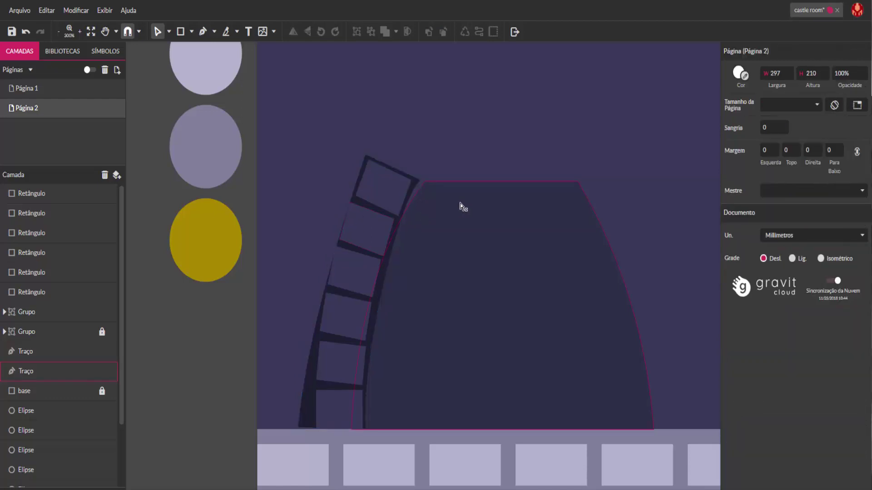
- Move the dark strip's lower left corner inward to X 11.64, Y 177.05, slimming the border beside the bottom stones
{"action": "scroll", "coordinate": [462, 207], "scroll_direction": "down", "scroll_amount": 3}
{"action": "scroll", "coordinate": [361, 256], "scroll_direction": "up", "scroll_amount": 3}
{"action": "left_click", "coordinate": [400, 347]}
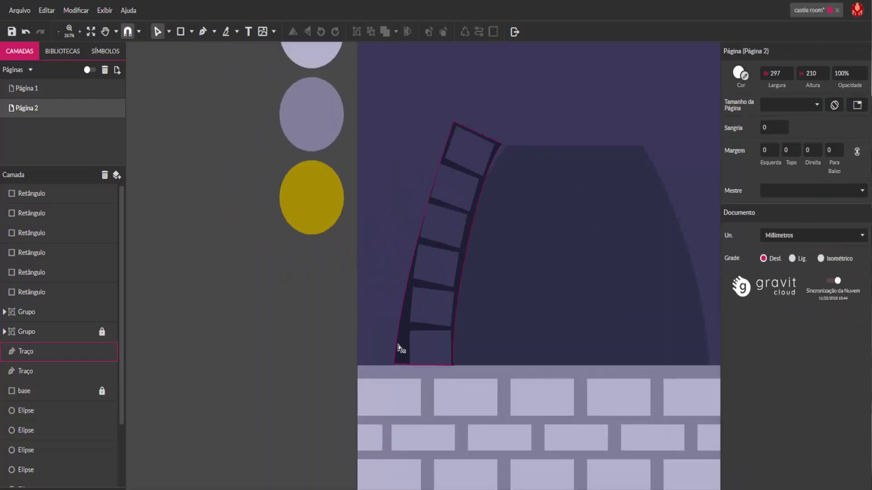
{"action": "left_click", "coordinate": [404, 337]}
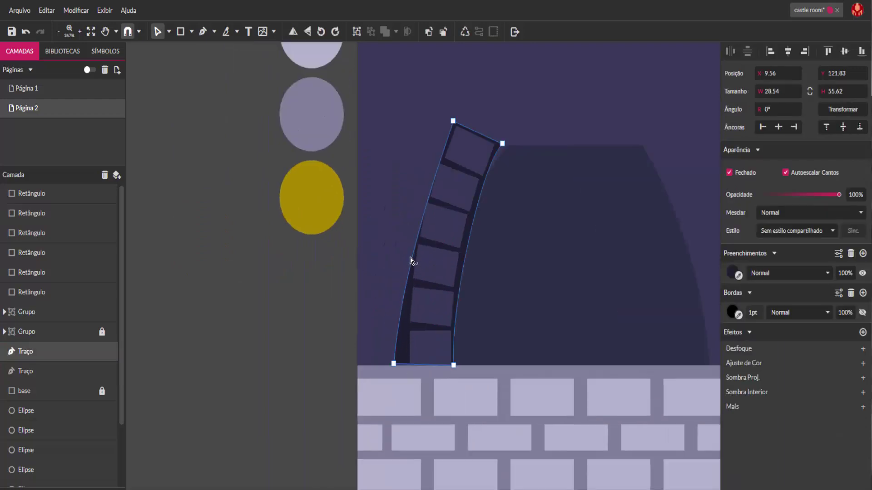
{"action": "left_click", "coordinate": [296, 354]}
{"action": "scroll", "coordinate": [350, 356], "scroll_direction": "down", "scroll_amount": 2}
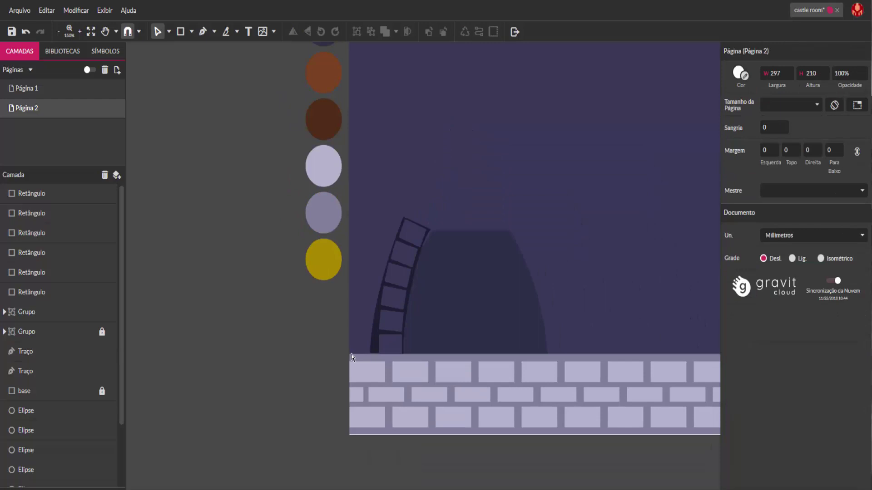
{"action": "scroll", "coordinate": [351, 357], "scroll_direction": "up", "scroll_amount": 2}
{"action": "left_click", "coordinate": [391, 353]}
{"action": "double_click", "coordinate": [389, 353]}
{"action": "key", "text": "ctrl+z"}
{"action": "left_click_drag", "start_coordinate": [389, 353], "coordinate": [397, 354]}
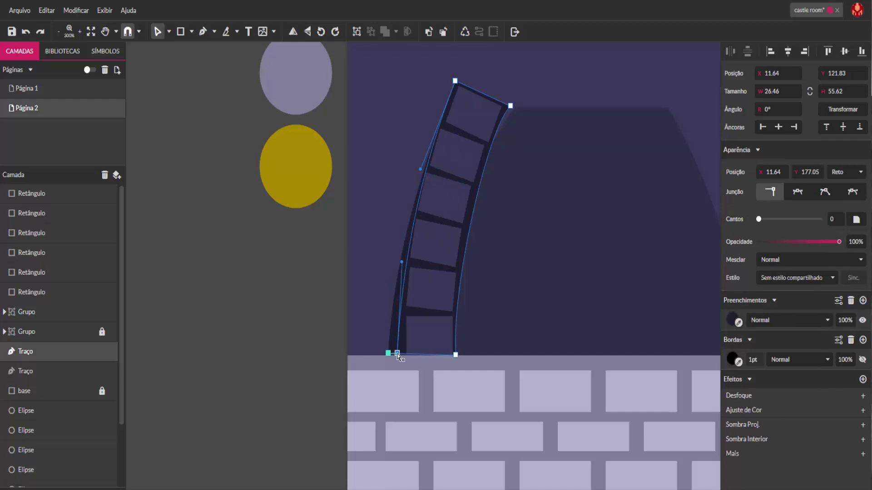
{"action": "left_click", "coordinate": [330, 342]}
{"action": "scroll", "coordinate": [337, 298], "scroll_direction": "down", "scroll_amount": 5, "text": "ctrl"}
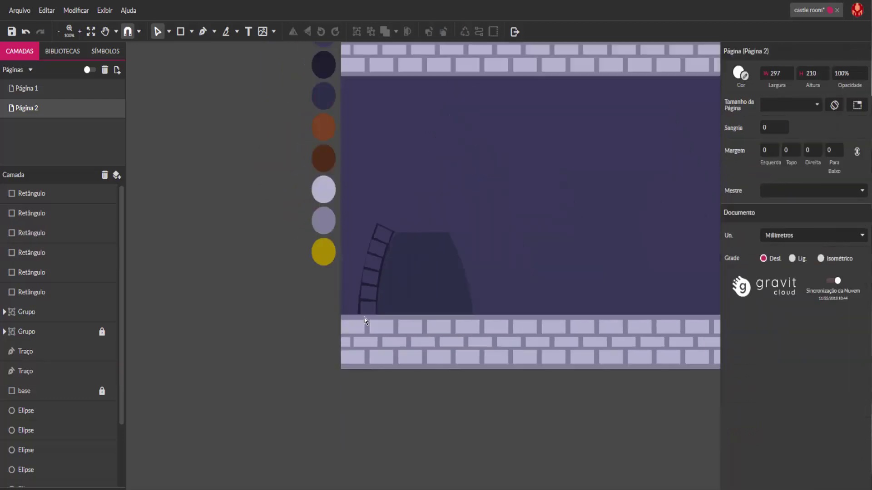
- Group the six left stones with their dark strip and place a copy of the group on the wall right of the arch
{"action": "scroll", "coordinate": [357, 273], "scroll_direction": "up", "scroll_amount": 2}
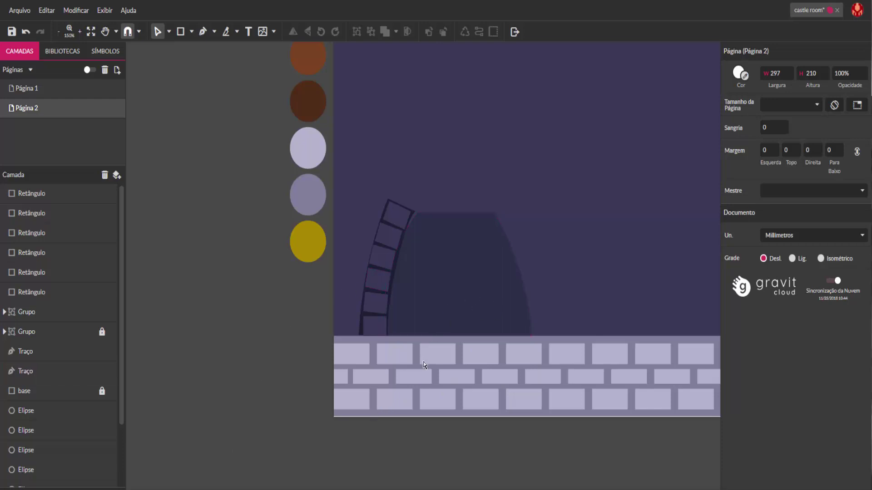
{"action": "mouse_move", "coordinate": [331, 182]}
{"action": "left_mouse_down"}
{"action": "mouse_move", "coordinate": [337, 233]}
{"action": "mouse_move", "coordinate": [389, 344]}
{"action": "mouse_move", "coordinate": [418, 342]}
{"action": "left_mouse_up"}
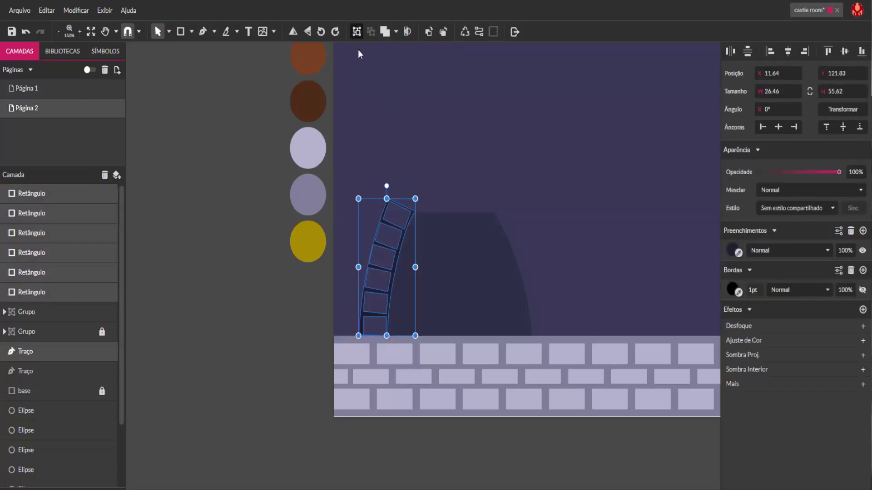
{"action": "key", "text": "ctrl+g"}
{"action": "left_click_drag", "start_coordinate": [394, 231], "coordinate": [602, 213]}
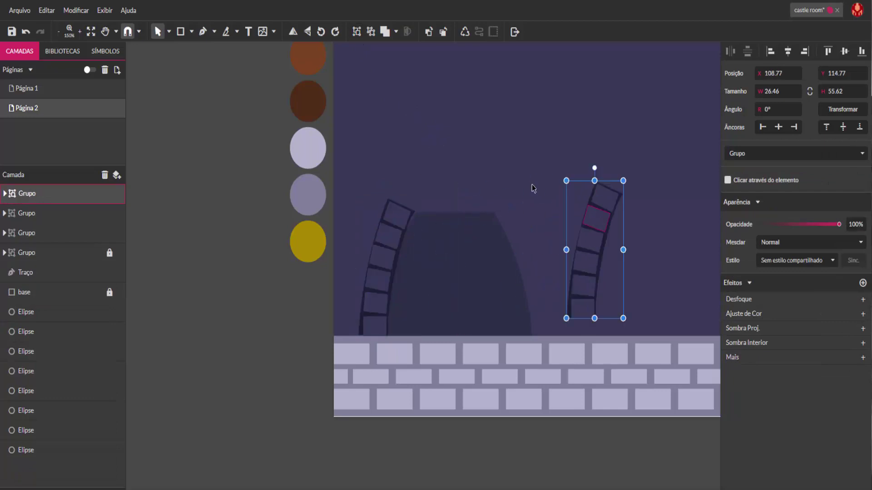
- Mirror the copied stone group horizontally and fit it against the arch's right side, resting on the brick floor
{"action": "left_click", "coordinate": [293, 32]}
{"action": "left_click_drag", "start_coordinate": [576, 241], "coordinate": [520, 262]}
{"action": "left_click", "coordinate": [185, 405]}
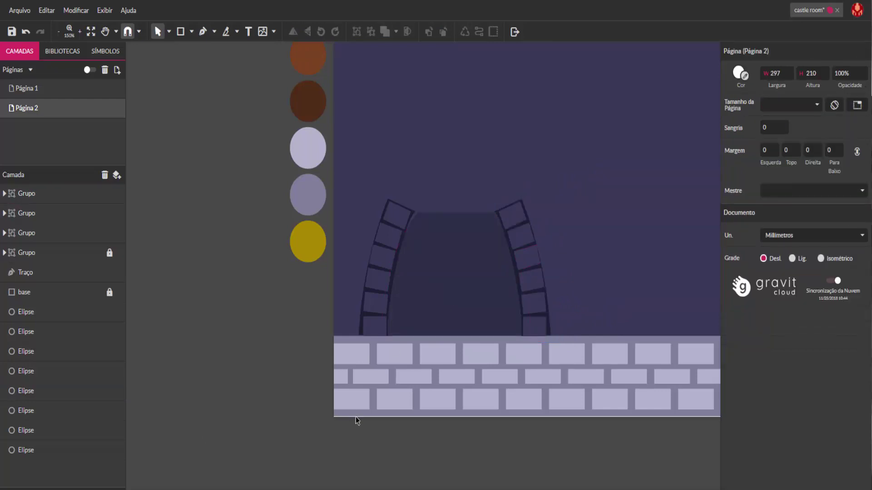
- Draw a closed trapezoid about 70.6 by 18.5 mm with the Pen tool across the arch's top, with its wider side up
{"action": "scroll", "coordinate": [426, 395], "scroll_direction": "down", "scroll_amount": 3}
{"action": "scroll", "coordinate": [431, 390], "scroll_direction": "up", "scroll_amount": 2}
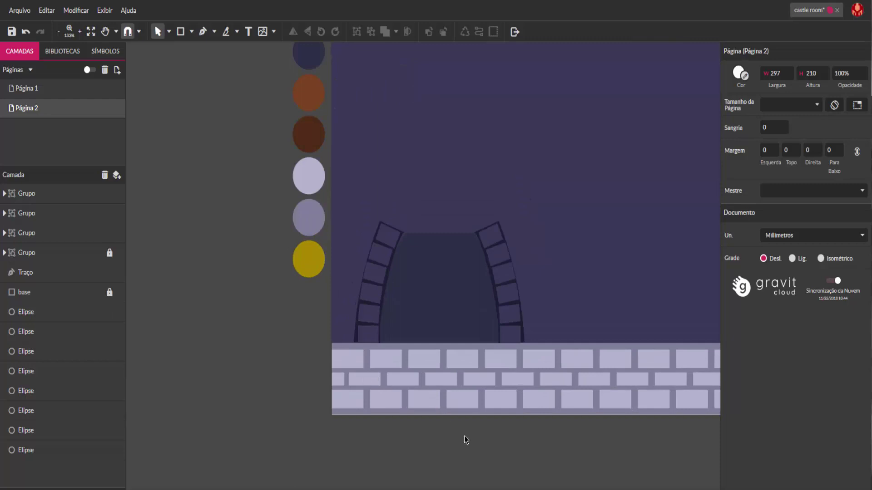
{"action": "scroll", "coordinate": [442, 390], "scroll_direction": "down", "scroll_amount": 2}
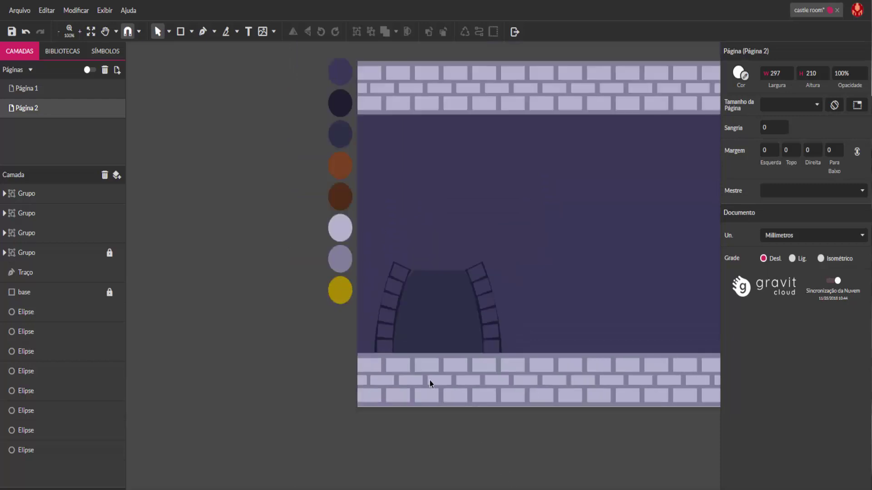
{"action": "scroll", "coordinate": [448, 323], "scroll_direction": "up", "scroll_amount": 2}
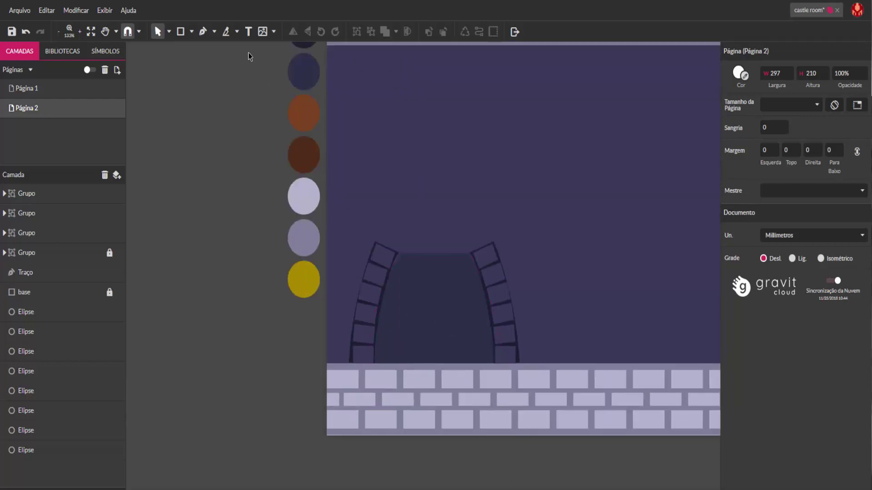
{"action": "left_click", "coordinate": [203, 32]}
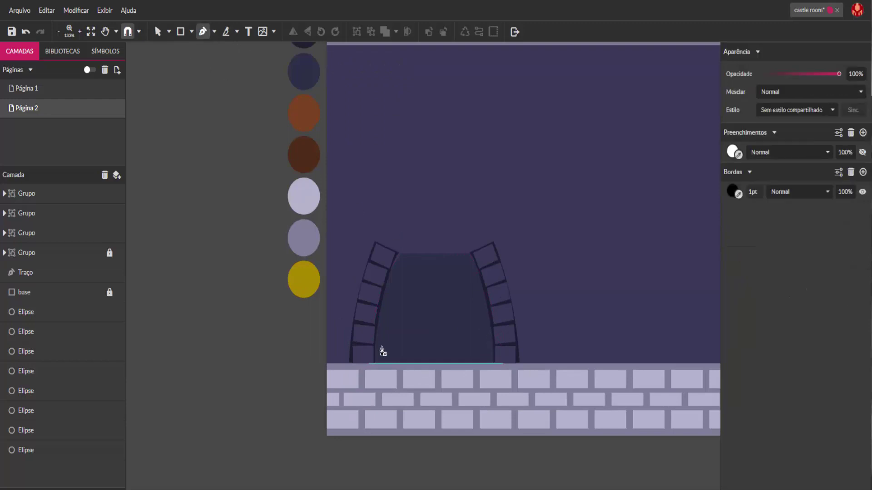
{"action": "left_click", "coordinate": [368, 218]}
{"action": "left_click", "coordinate": [401, 259]}
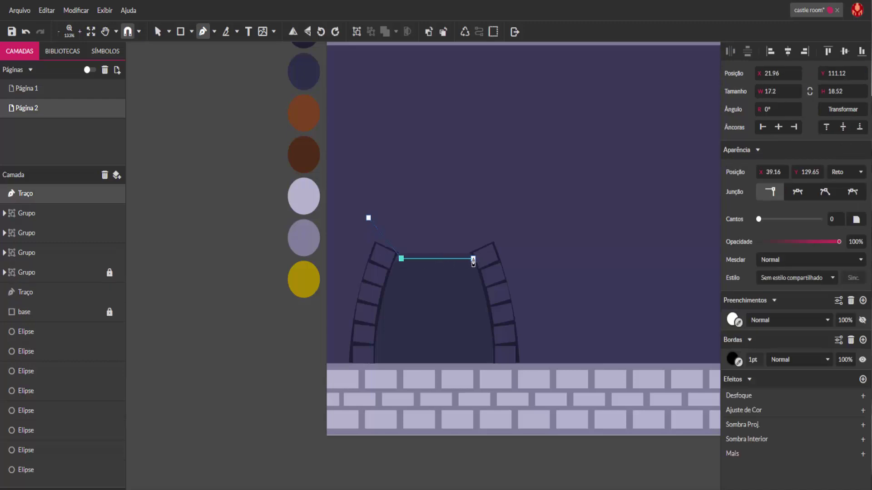
{"action": "left_click", "coordinate": [471, 259]}
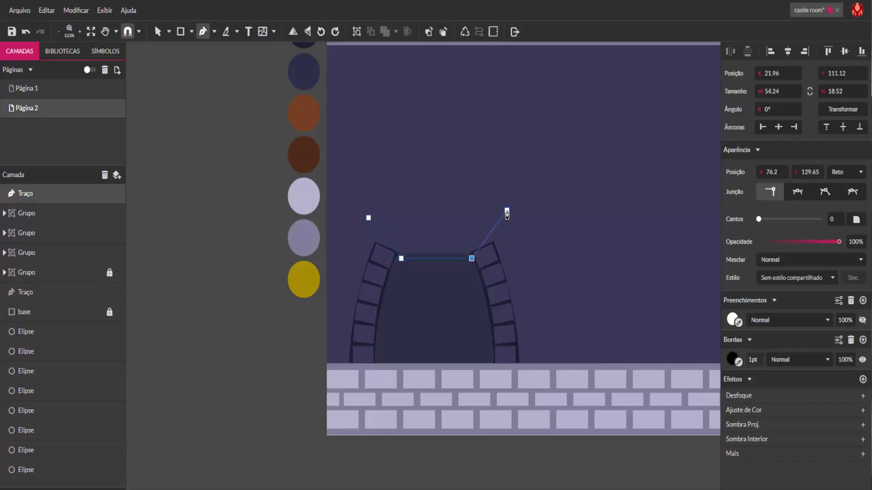
{"action": "left_click", "coordinate": [502, 218]}
{"action": "left_click", "coordinate": [369, 219]}
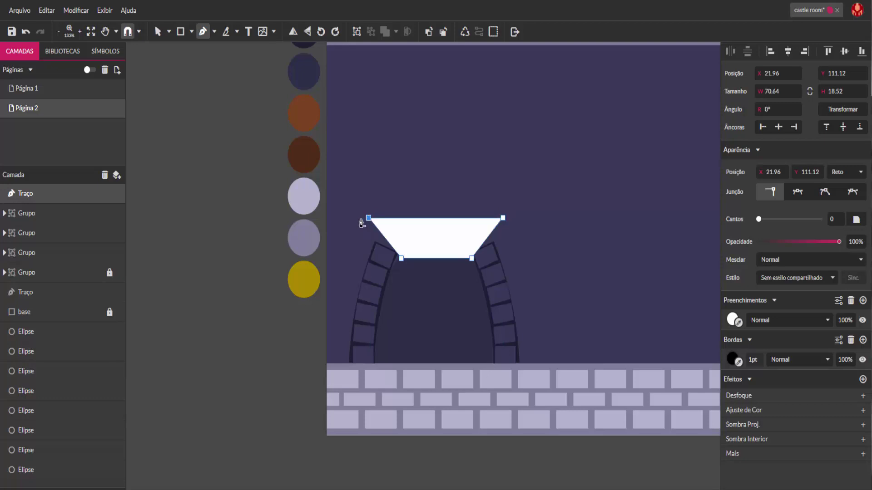
{"action": "key", "text": "Delete"}
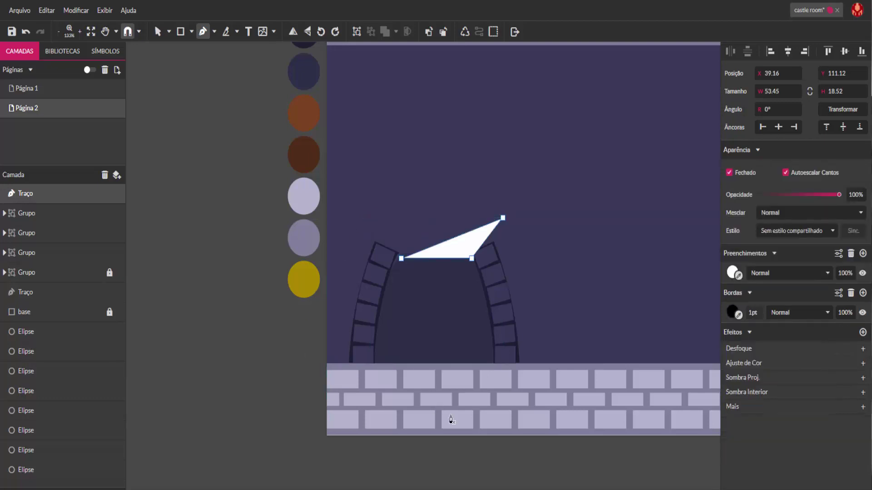
{"action": "key", "text": "ctrl+z"}
{"action": "key", "text": "Escape"}
{"action": "left_click", "coordinate": [309, 370]}
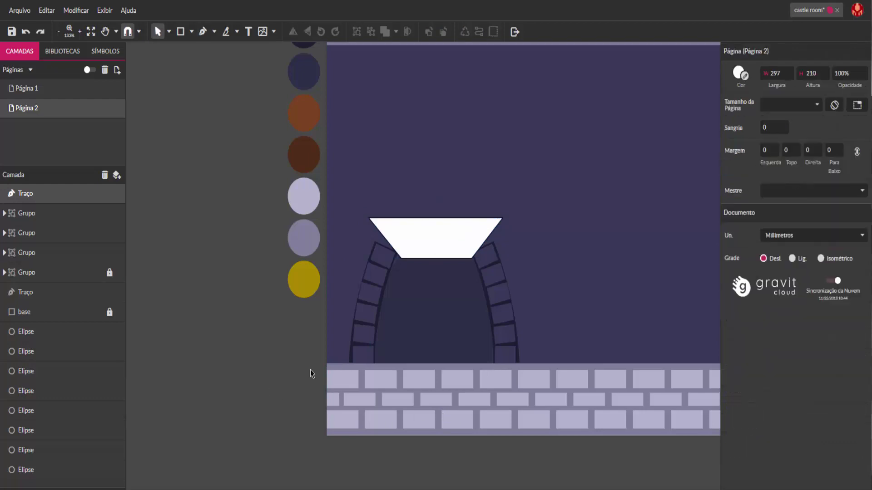
- Fill the trapezoid with the near-black colour sampled from the stone strip and hide its border
{"action": "left_click", "coordinate": [423, 241]}
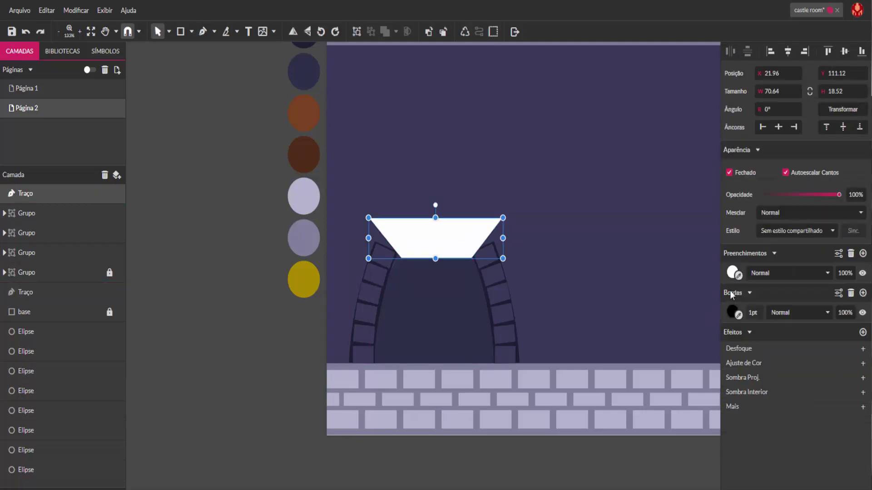
{"action": "left_click", "coordinate": [738, 277]}
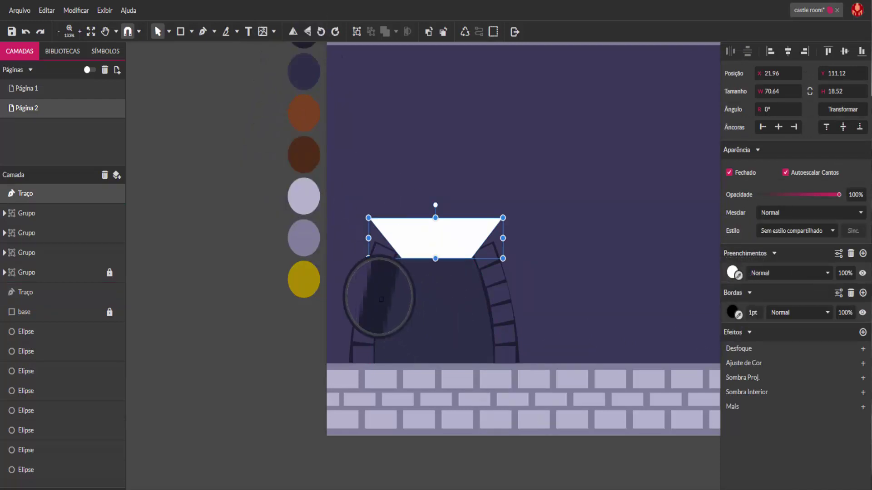
{"action": "left_click", "coordinate": [377, 296]}
{"action": "left_click", "coordinate": [239, 366]}
{"action": "left_click", "coordinate": [436, 243]}
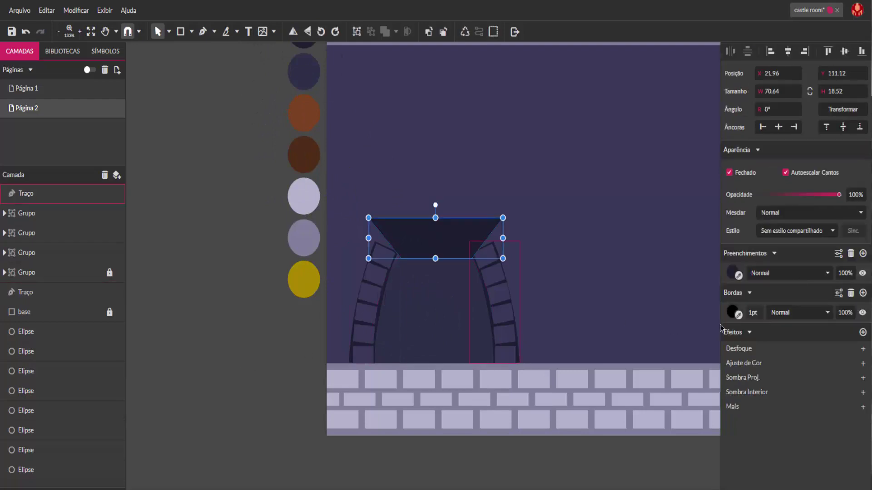
{"action": "left_click", "coordinate": [862, 313]}
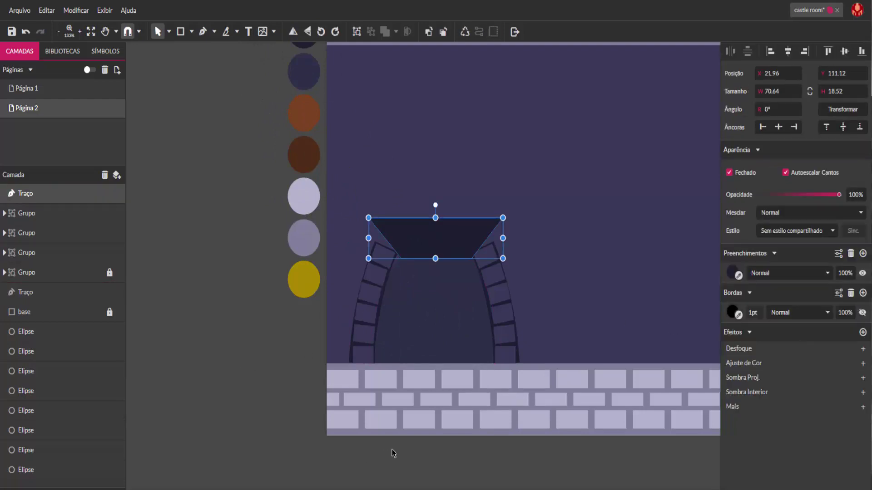
- Select all four corner points of the trapezoid and set their corner rounding to 6
{"action": "double_click", "coordinate": [449, 237]}
{"action": "left_click", "coordinate": [369, 219]}
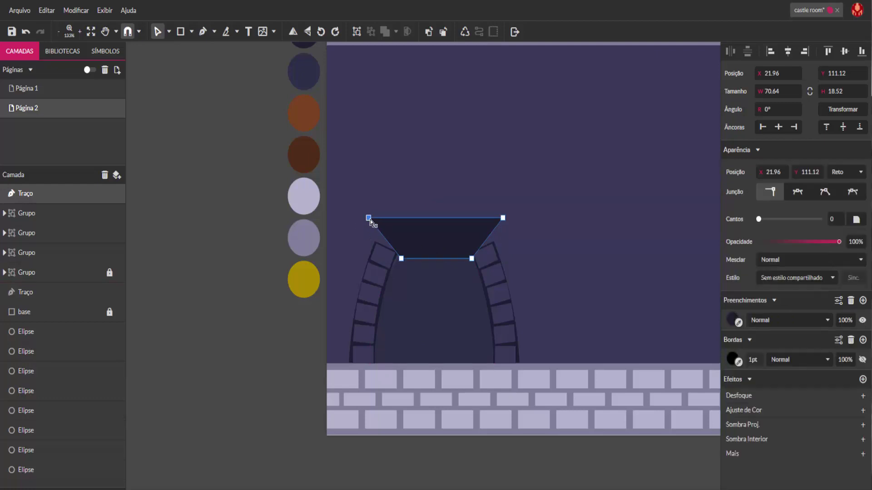
{"action": "left_click", "coordinate": [503, 218], "text": "shift"}
{"action": "left_click", "coordinate": [473, 258], "text": "shift"}
{"action": "left_click", "coordinate": [402, 262], "text": "shift"}
{"action": "left_click_drag", "start_coordinate": [759, 217], "coordinate": [762, 219]}
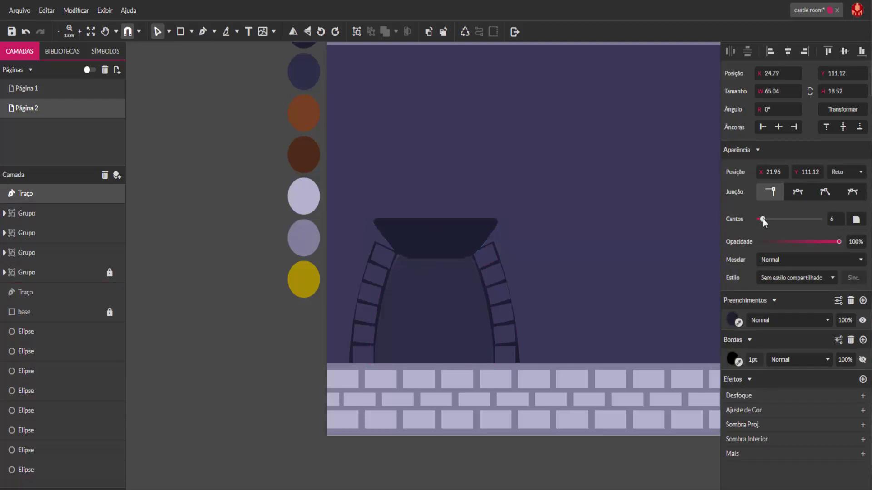
{"action": "left_click", "coordinate": [281, 439]}
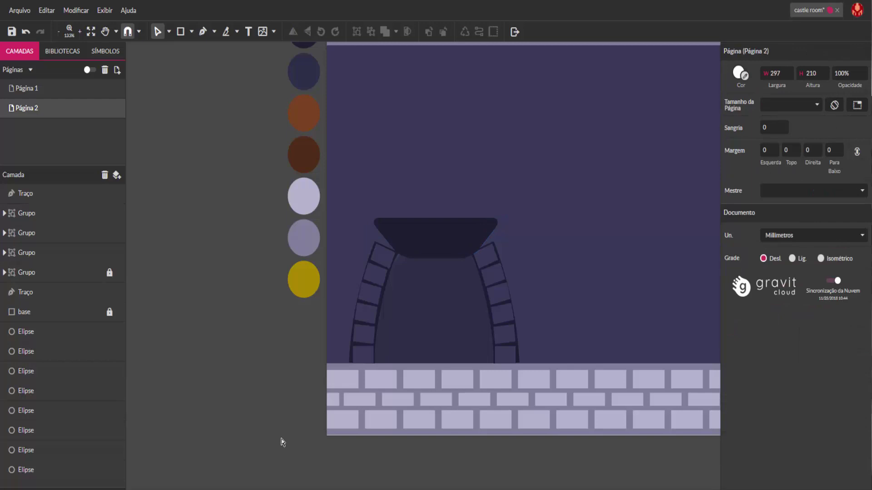
- Duplicate the dark trapezoid, shrink the copy to about 45 by 13 mm, fill it with the wall's purple and centre it over the original
{"action": "left_click", "coordinate": [444, 244]}
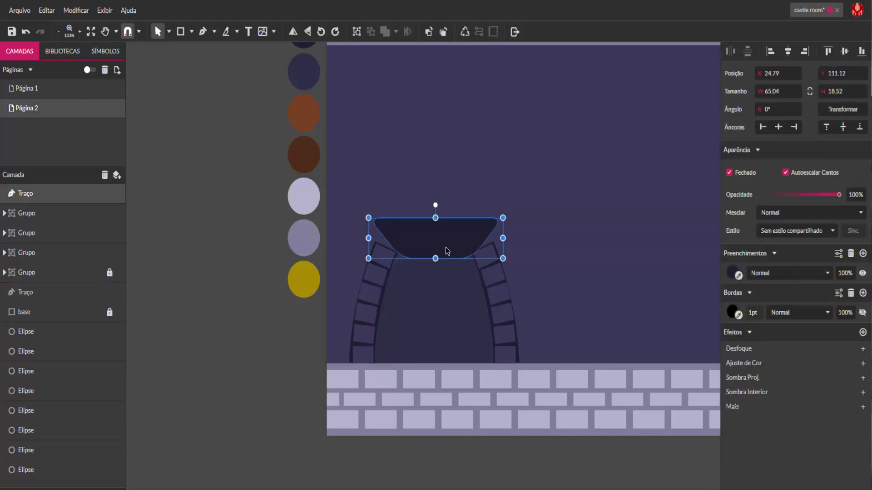
{"action": "key", "text": "ctrl+d"}
{"action": "left_click_drag", "start_coordinate": [503, 259], "coordinate": [461, 246]}
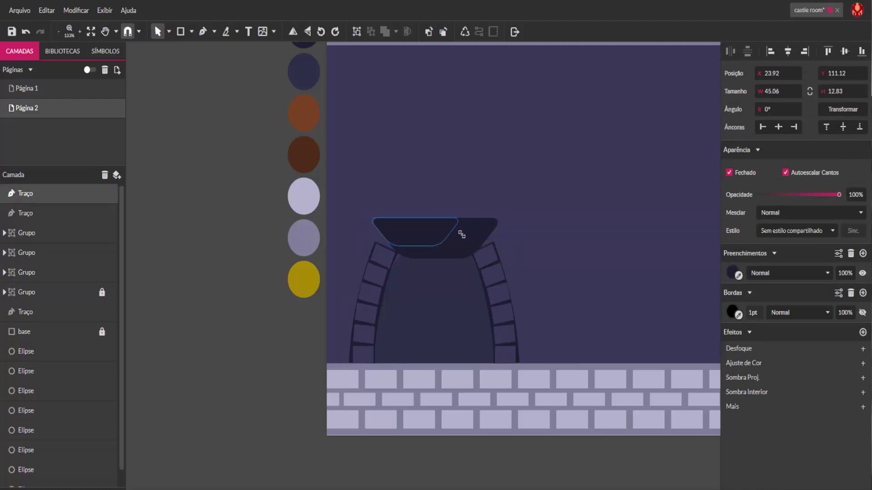
{"action": "left_click", "coordinate": [738, 275]}
{"action": "left_click", "coordinate": [599, 253]}
{"action": "left_click_drag", "start_coordinate": [420, 238], "coordinate": [445, 236]}
{"action": "left_click", "coordinate": [568, 197]}
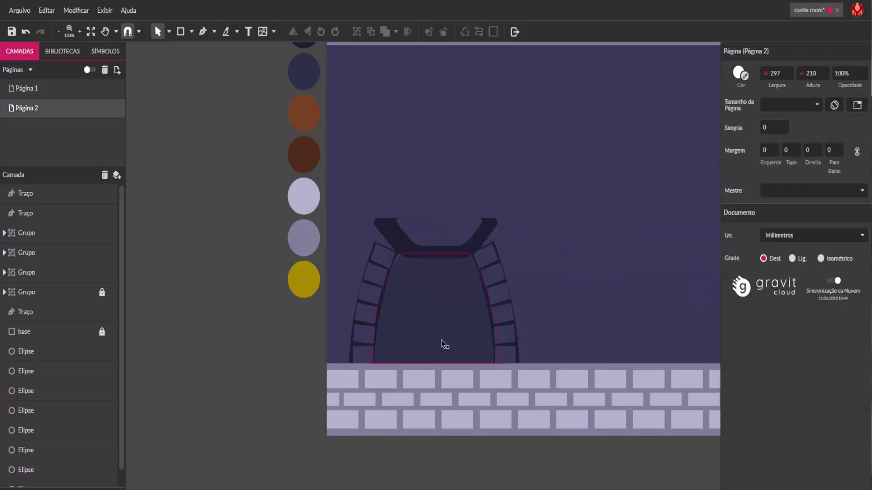
- Resize the purple trapezoid to about 11.8 mm tall and nearly the dark one's full width, leaving a thin dark rim along its top
{"action": "left_click", "coordinate": [437, 228]}
{"action": "left_click_drag", "start_coordinate": [438, 220], "coordinate": [438, 224]}
{"action": "left_click", "coordinate": [246, 277]}
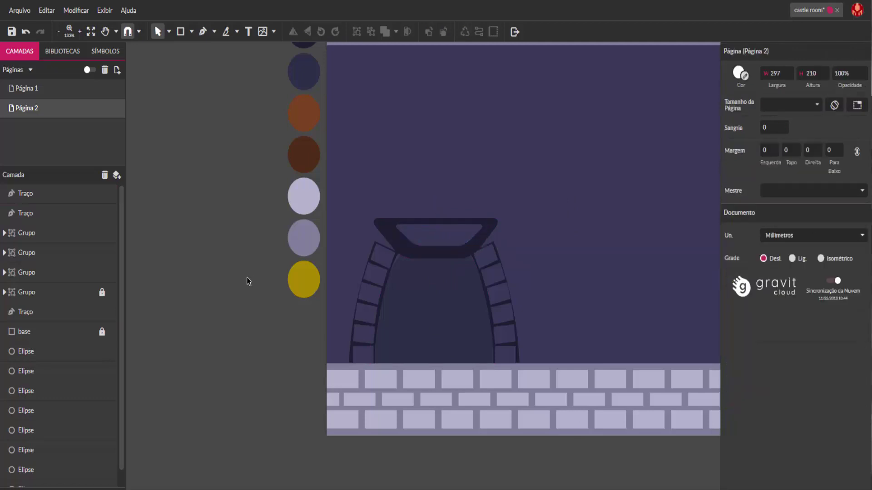
{"action": "scroll", "coordinate": [406, 262], "scroll_direction": "up", "scroll_amount": 3}
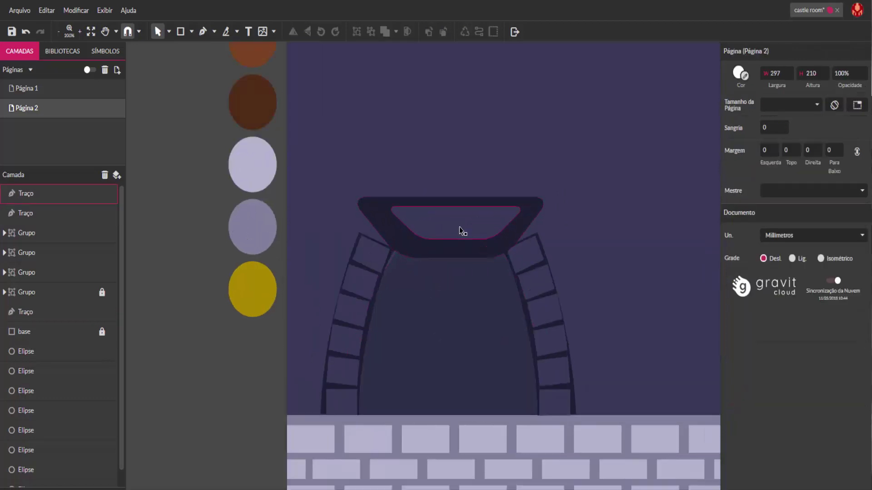
{"action": "left_click", "coordinate": [449, 234]}
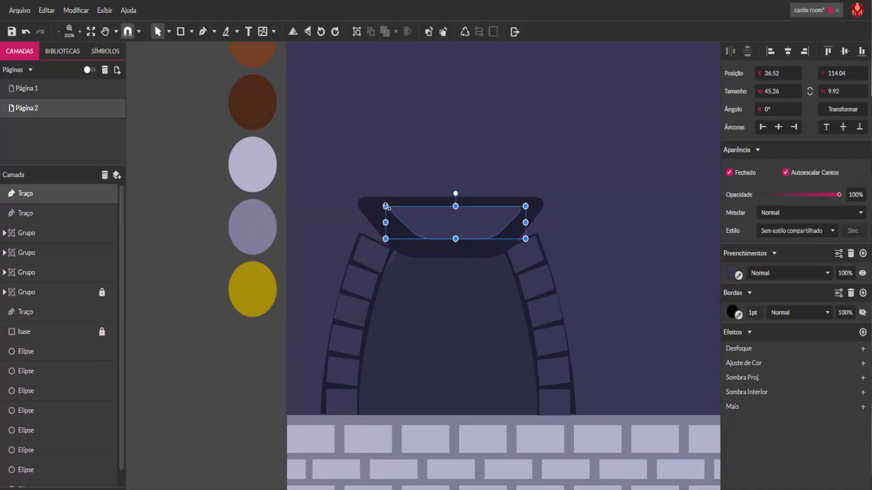
{"action": "left_click_drag", "start_coordinate": [456, 206], "coordinate": [456, 200]}
{"action": "left_click_drag", "start_coordinate": [386, 220], "coordinate": [354, 220]}
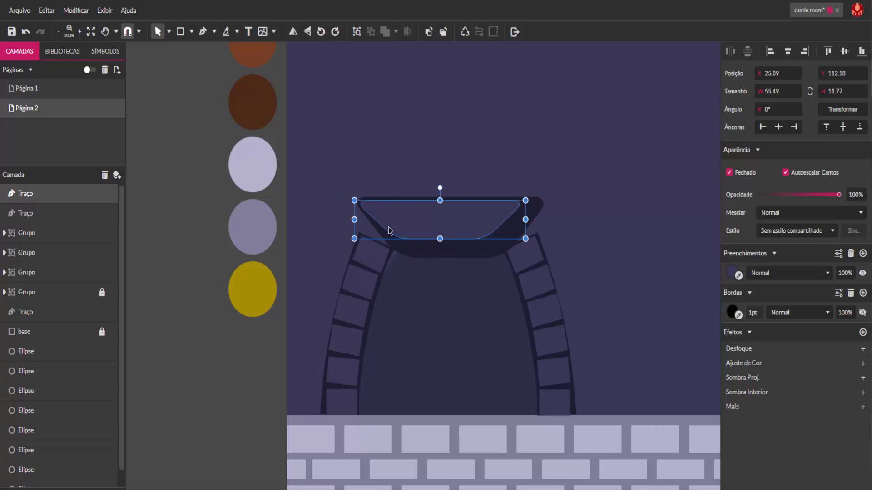
{"action": "left_click_drag", "start_coordinate": [527, 219], "coordinate": [546, 219]}
{"action": "left_click", "coordinate": [212, 390]}
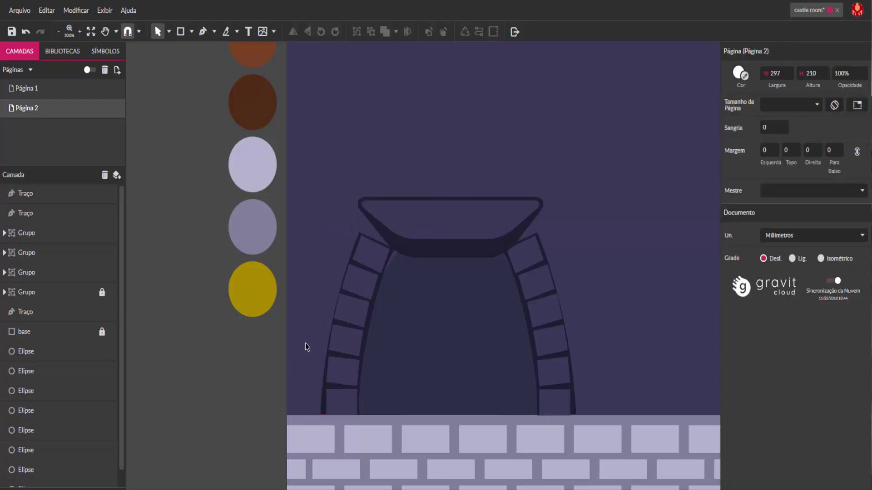
{"action": "scroll", "coordinate": [306, 342], "scroll_direction": "down", "scroll_amount": 3}
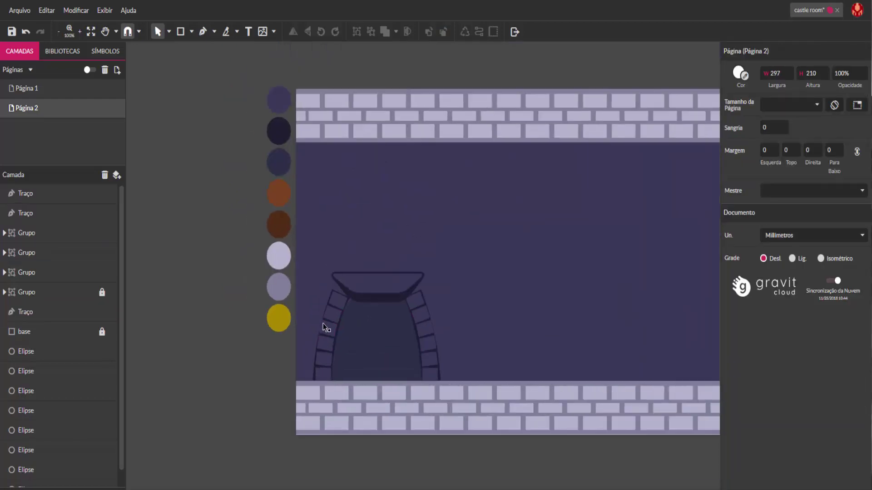
- Stretch the two stone columns upward, the left one to about 63.8 mm tall, so both meet the upper corners of the keystone
{"action": "scroll", "coordinate": [334, 344], "scroll_direction": "up", "scroll_amount": 4}
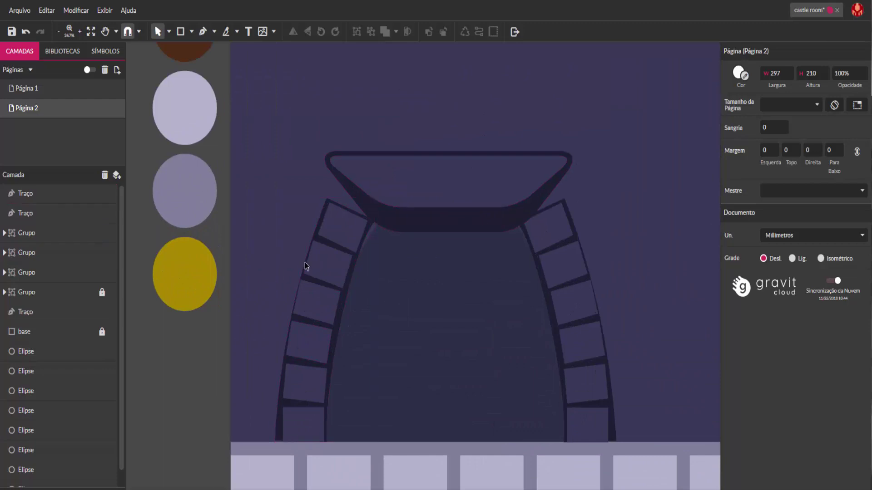
{"action": "left_click", "coordinate": [319, 242]}
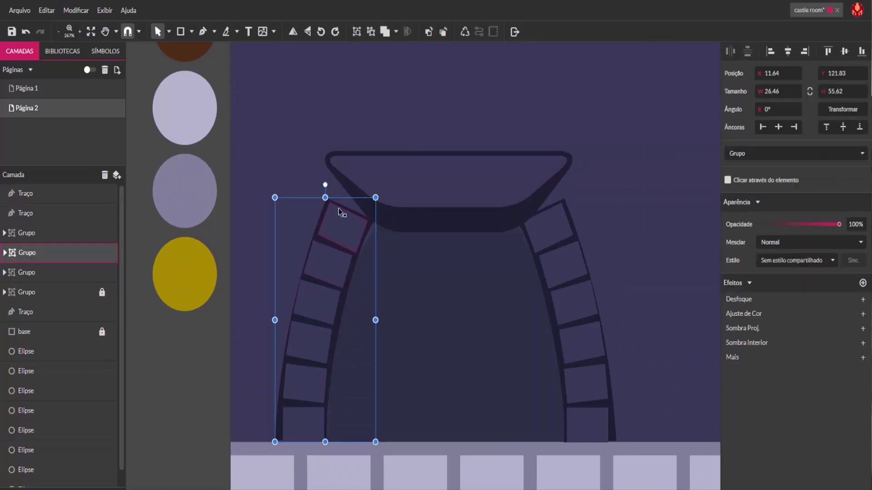
{"action": "left_click_drag", "start_coordinate": [325, 198], "coordinate": [360, 162]}
{"action": "left_click", "coordinate": [200, 391]}
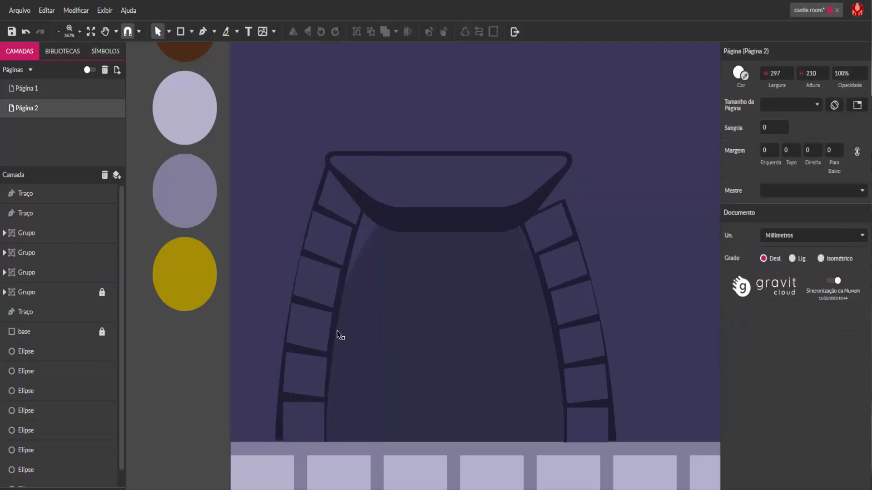
{"action": "scroll", "coordinate": [383, 313], "scroll_direction": "down", "scroll_amount": 1}
{"action": "scroll", "coordinate": [418, 313], "scroll_direction": "up", "scroll_amount": 2}
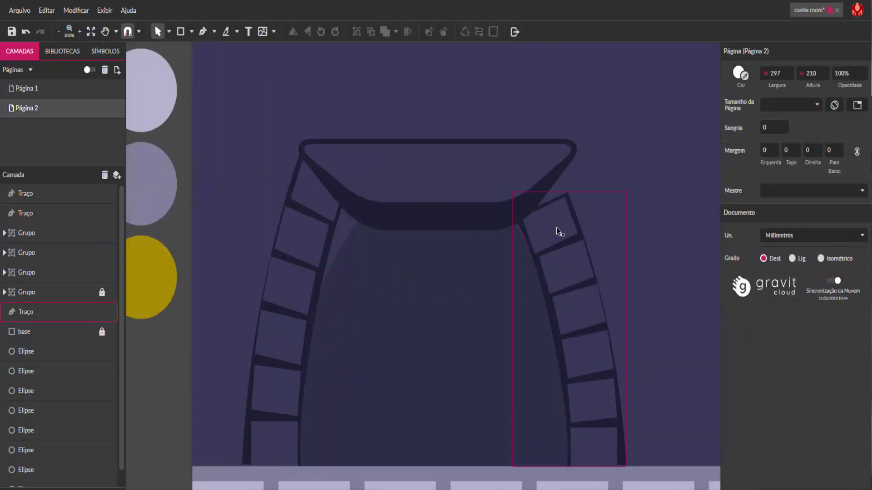
{"action": "left_click", "coordinate": [556, 228]}
{"action": "left_click_drag", "start_coordinate": [570, 191], "coordinate": [569, 163]}
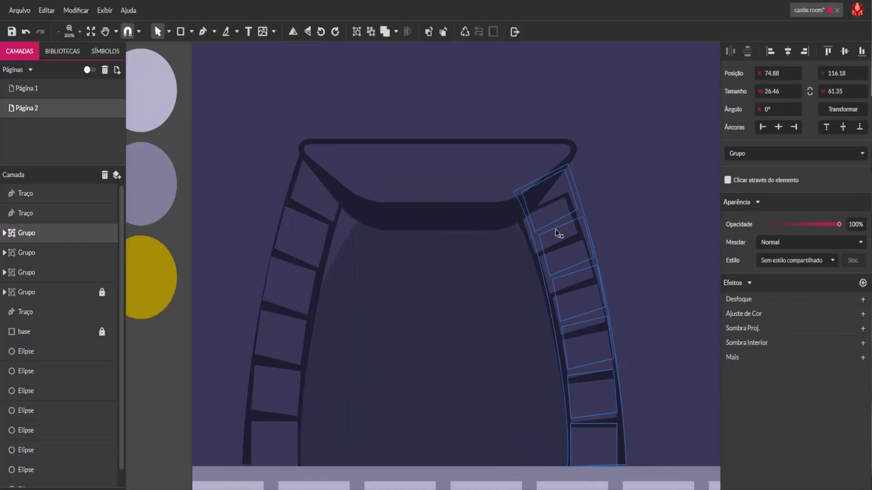
{"action": "left_click", "coordinate": [323, 309]}
- Stretch the dark arch interior upward to about 59.5 mm tall so it reaches behind the keystone
{"action": "scroll", "coordinate": [429, 284], "scroll_direction": "down", "scroll_amount": 4}
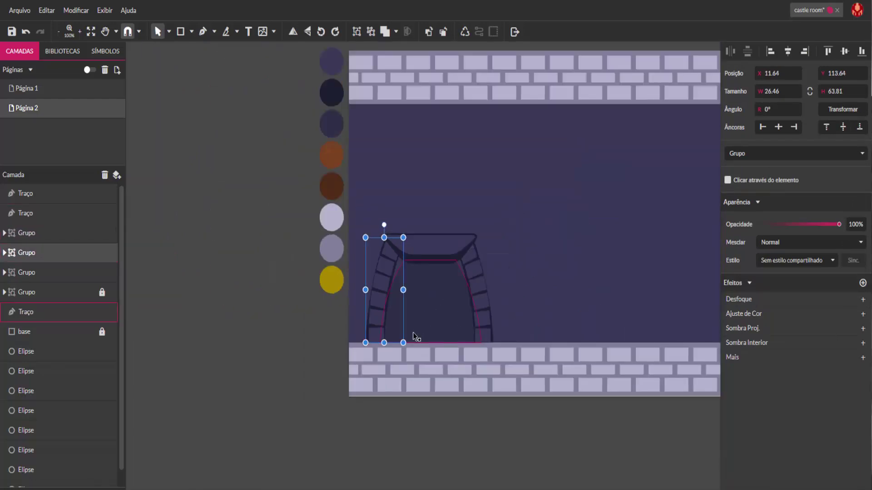
{"action": "scroll", "coordinate": [415, 325], "scroll_direction": "up", "scroll_amount": 3}
{"action": "left_click", "coordinate": [434, 293]}
{"action": "left_click_drag", "start_coordinate": [447, 199], "coordinate": [449, 171]}
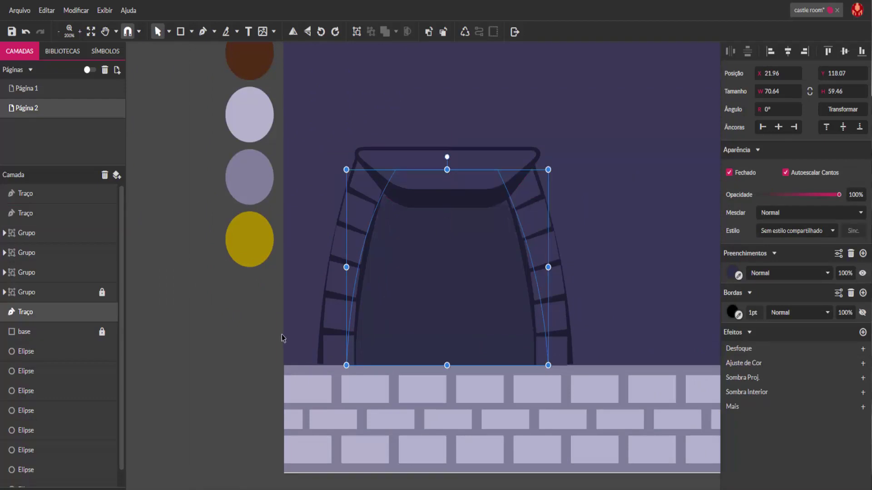
{"action": "left_click", "coordinate": [248, 356]}
- Duplicate the arch interior in place at its full size and fill the copy with the palette's orange-brown
{"action": "scroll", "coordinate": [401, 312], "scroll_direction": "down", "scroll_amount": 2}
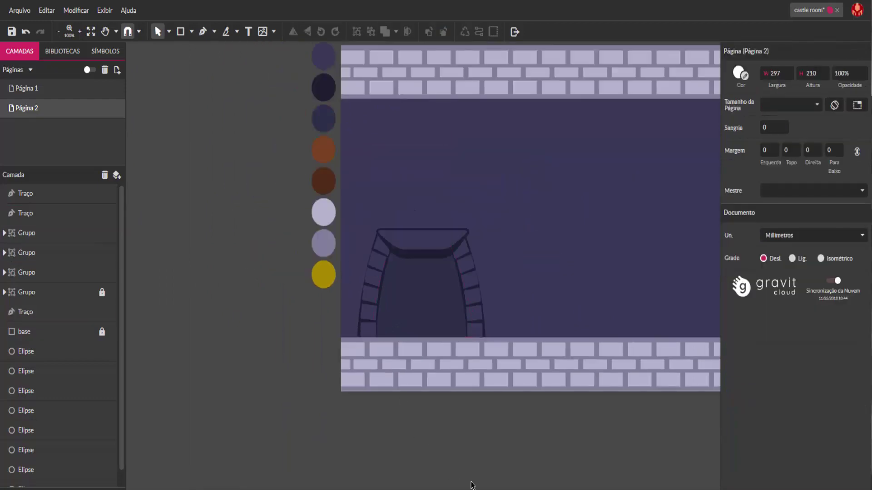
{"action": "scroll", "coordinate": [462, 363], "scroll_direction": "up", "scroll_amount": 1}
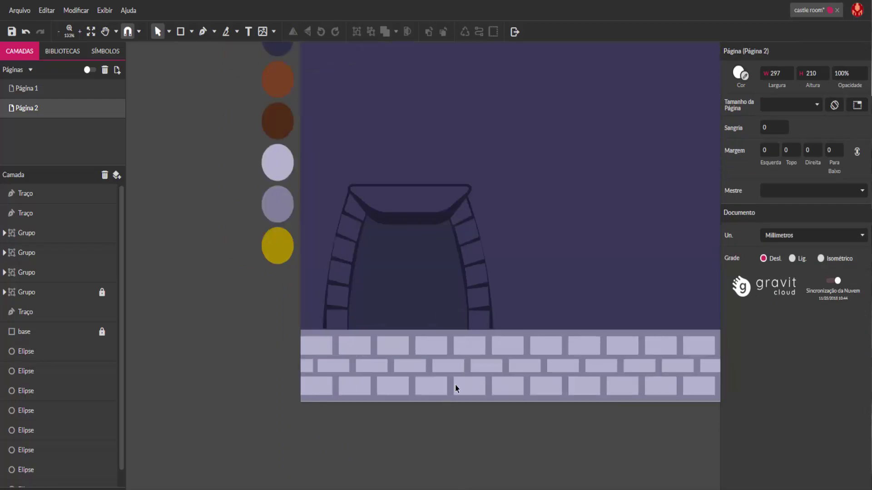
{"action": "left_click", "coordinate": [438, 305]}
{"action": "key", "text": "ctrl+d"}
{"action": "left_click_drag", "start_coordinate": [477, 199], "coordinate": [454, 282]}
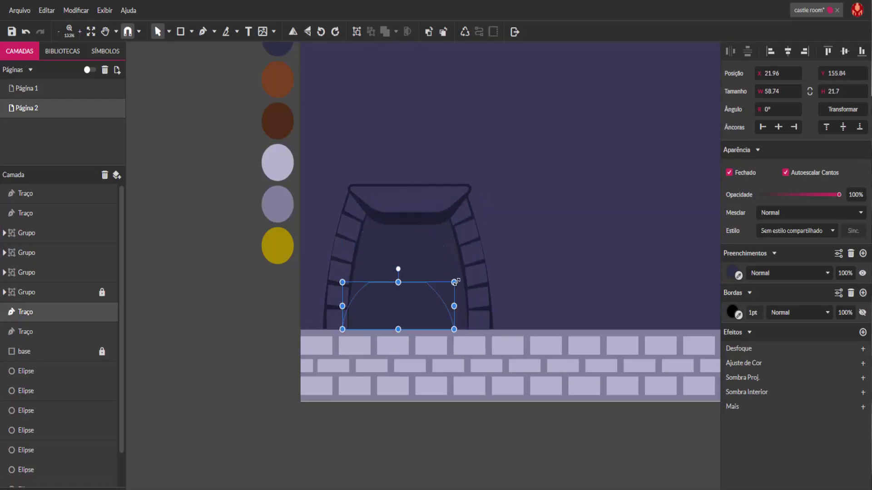
{"action": "key", "text": "ctrl+z"}
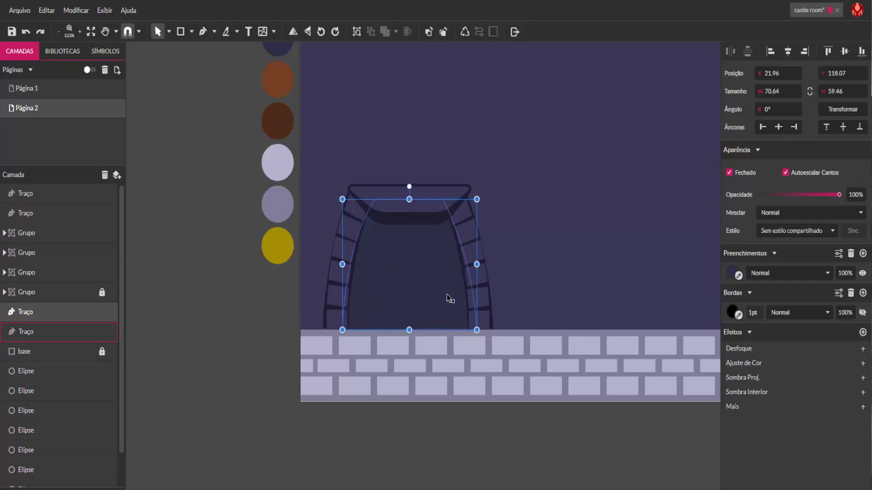
{"action": "left_click_drag", "start_coordinate": [739, 275], "coordinate": [277, 81]}
{"action": "left_click", "coordinate": [213, 307]}
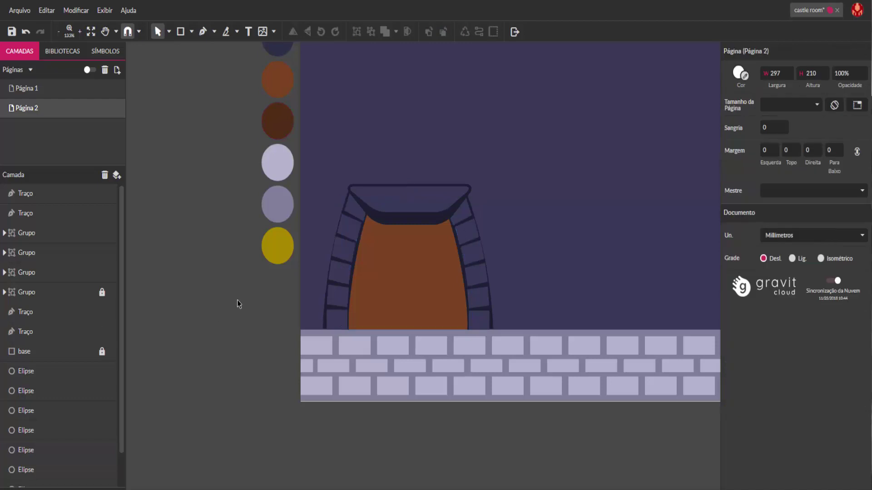
- Draw a vertical rectangle about 1.2 by 47.9 mm on the left part of the brown door, from the keystone down to the floor
{"action": "scroll", "coordinate": [547, 177], "scroll_direction": "down", "scroll_amount": 1}
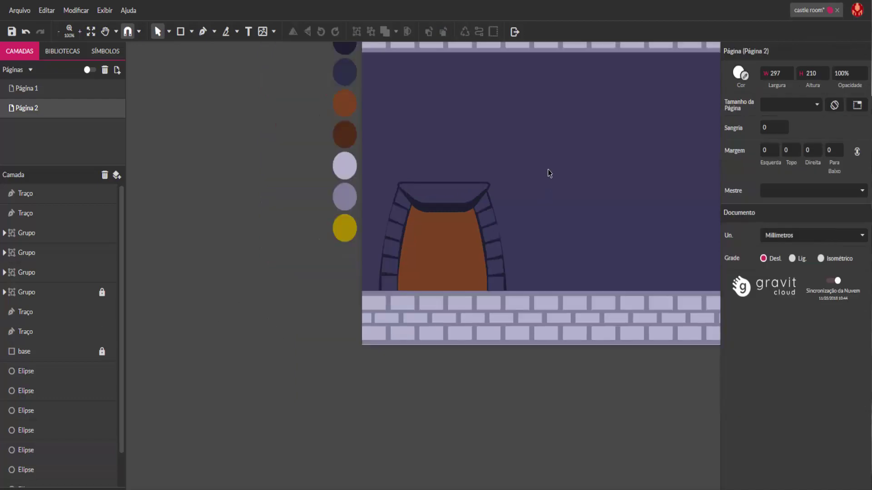
{"action": "scroll", "coordinate": [493, 250], "scroll_direction": "up", "scroll_amount": 3}
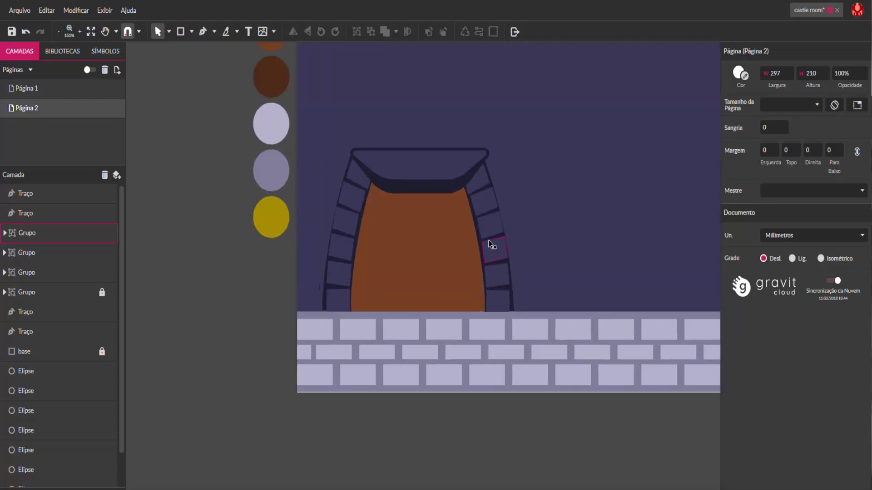
{"action": "left_click", "coordinate": [202, 31]}
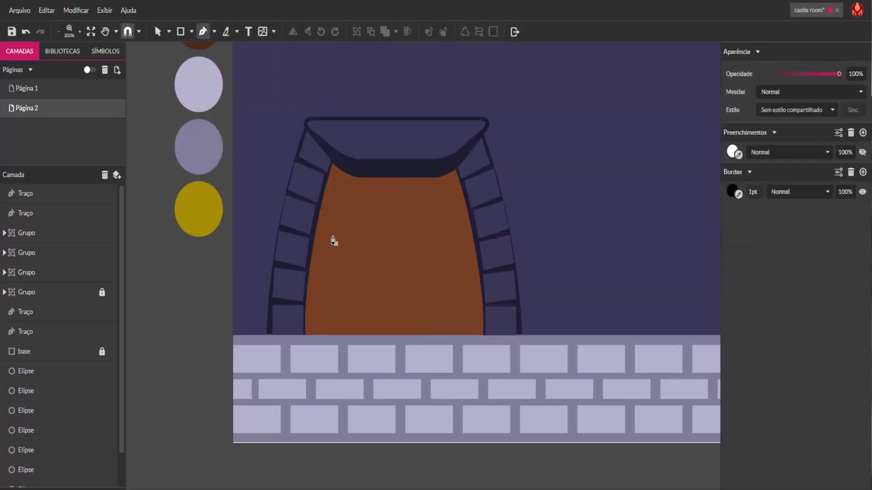
{"action": "left_click", "coordinate": [180, 32]}
{"action": "left_click_drag", "start_coordinate": [339, 183], "coordinate": [341, 336]}
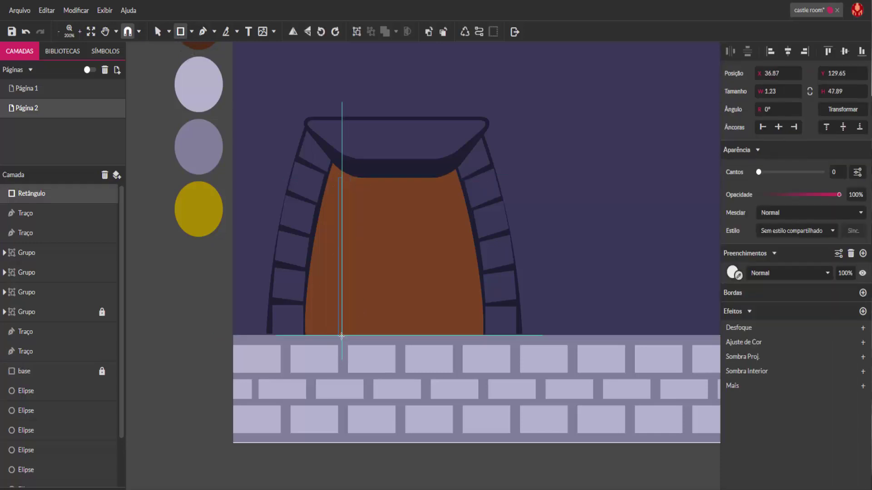
{"action": "left_click", "coordinate": [336, 253]}
{"action": "left_click", "coordinate": [341, 247]}
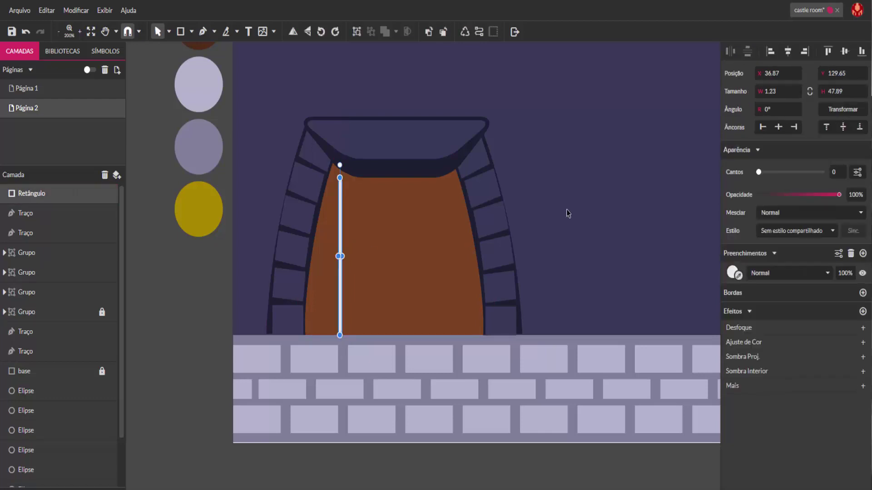
- Fill the thin vertical rectangle with the palette's dark brown
{"action": "scroll", "coordinate": [581, 206], "scroll_direction": "down", "scroll_amount": 1}
{"action": "left_click", "coordinate": [738, 275]}
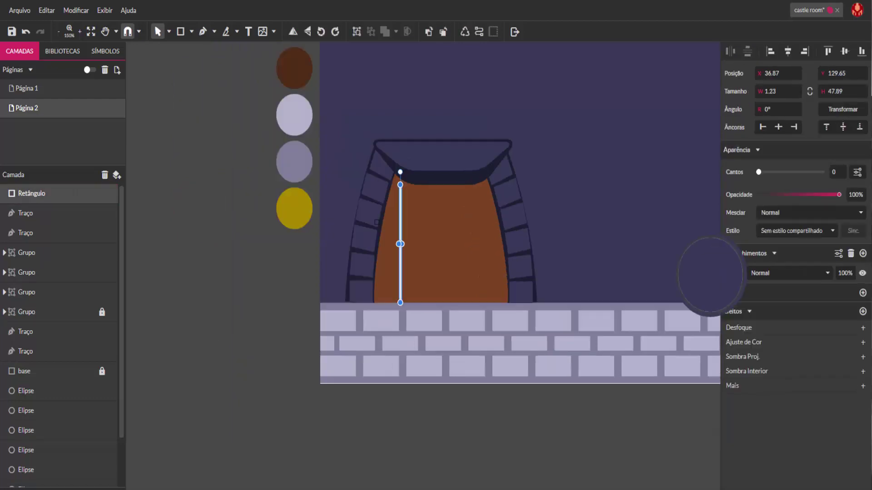
{"action": "left_click", "coordinate": [281, 66]}
{"action": "left_click", "coordinate": [235, 311]}
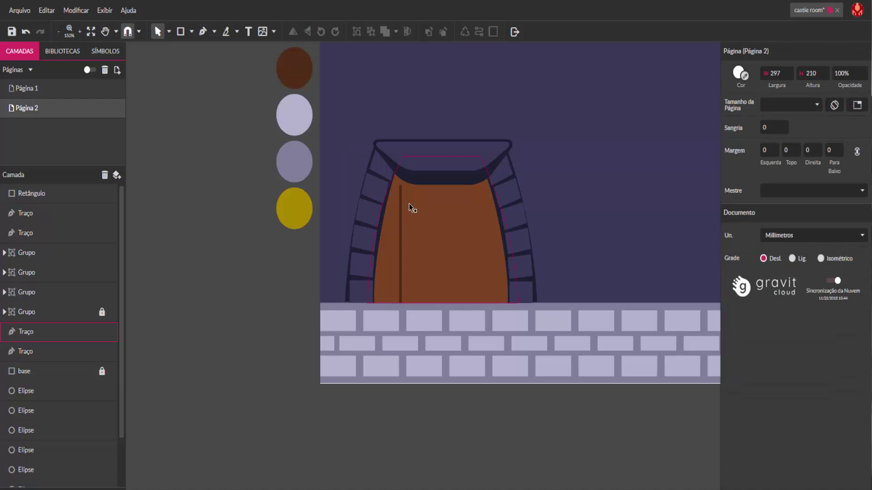
- Convert the dark brown strip to a path, bend its right edge inward and move its top-right corner left to narrow the top
{"action": "scroll", "coordinate": [409, 204], "scroll_direction": "up", "scroll_amount": 2}
{"action": "scroll", "coordinate": [402, 221], "scroll_direction": "up", "scroll_amount": 2}
{"action": "left_click", "coordinate": [388, 238]}
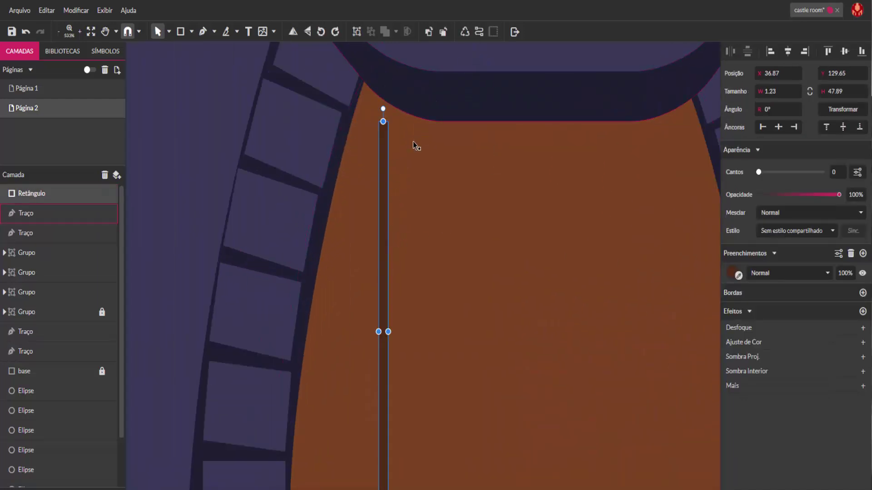
{"action": "left_click", "coordinate": [480, 36]}
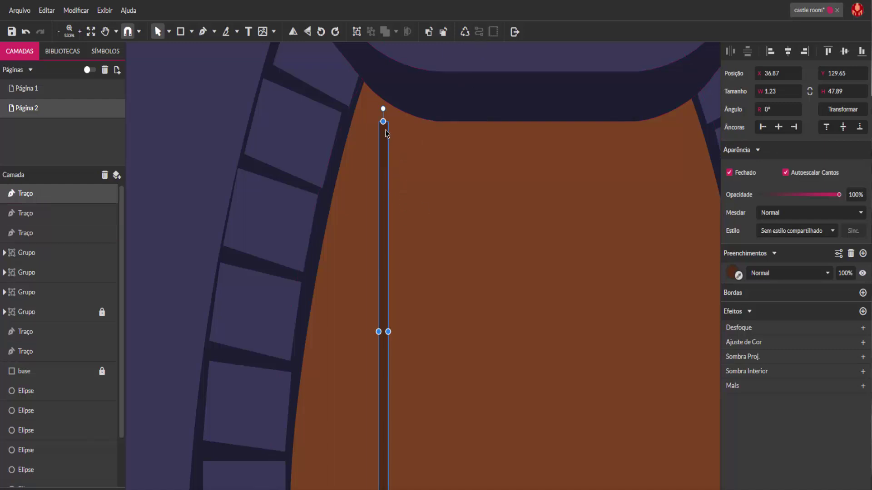
{"action": "double_click", "coordinate": [388, 312]}
{"action": "left_click_drag", "start_coordinate": [389, 331], "coordinate": [384, 321]}
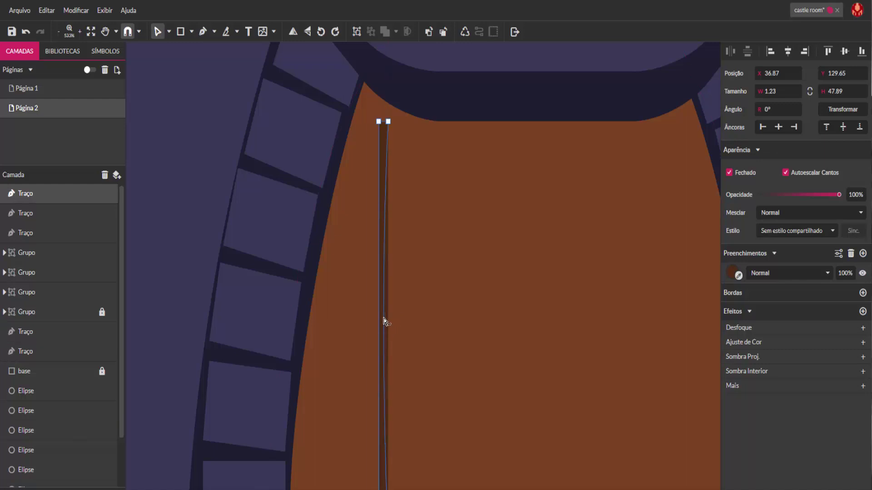
{"action": "left_click_drag", "start_coordinate": [389, 123], "coordinate": [382, 121]}
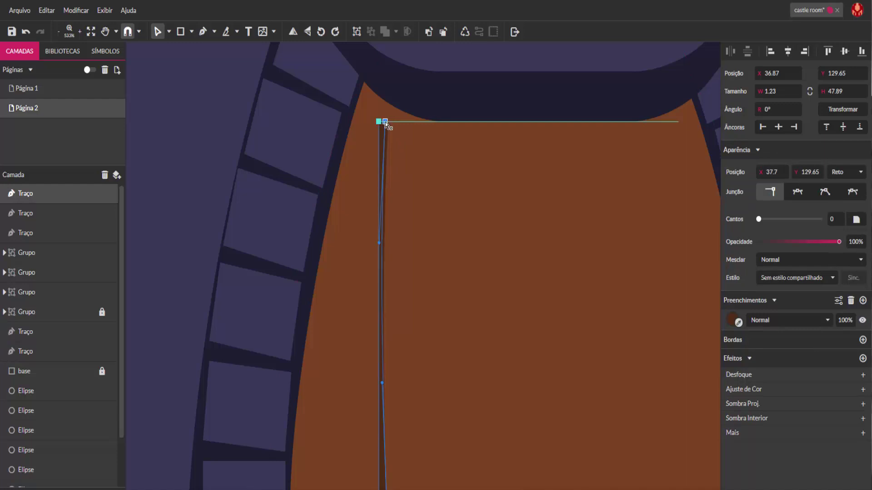
{"action": "key", "text": "Escape"}
- Duplicate the dark brown strip three times across the door, spacing the copies about 12 mm apart
{"action": "scroll", "coordinate": [466, 173], "scroll_direction": "down", "scroll_amount": 3}
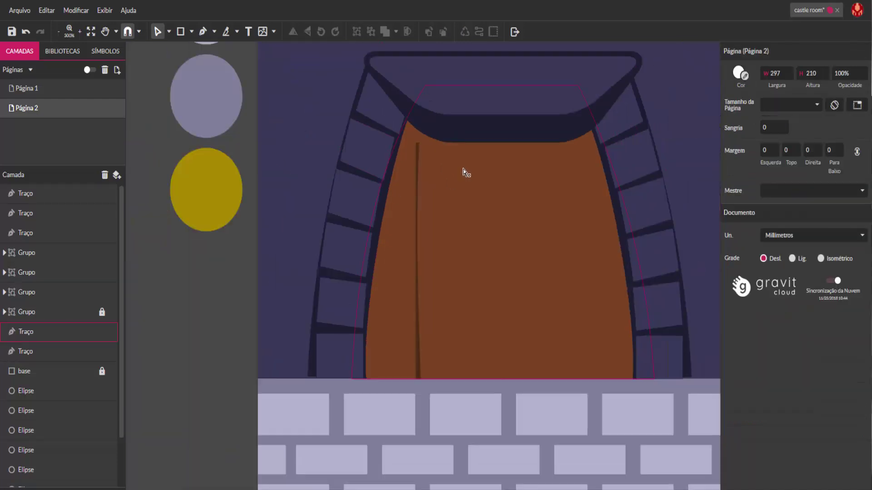
{"action": "scroll", "coordinate": [465, 173], "scroll_direction": "down", "scroll_amount": 2}
{"action": "scroll", "coordinate": [468, 181], "scroll_direction": "up", "scroll_amount": 2}
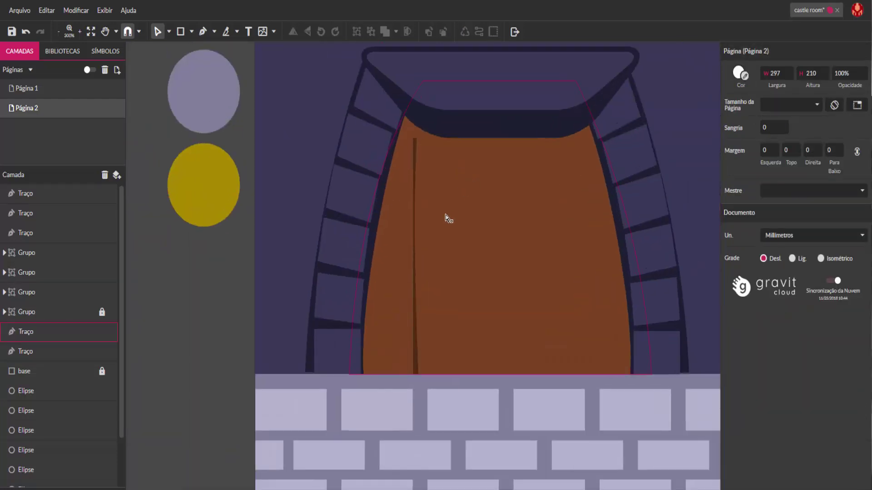
{"action": "left_click", "coordinate": [418, 267]}
{"action": "left_click", "coordinate": [415, 257]}
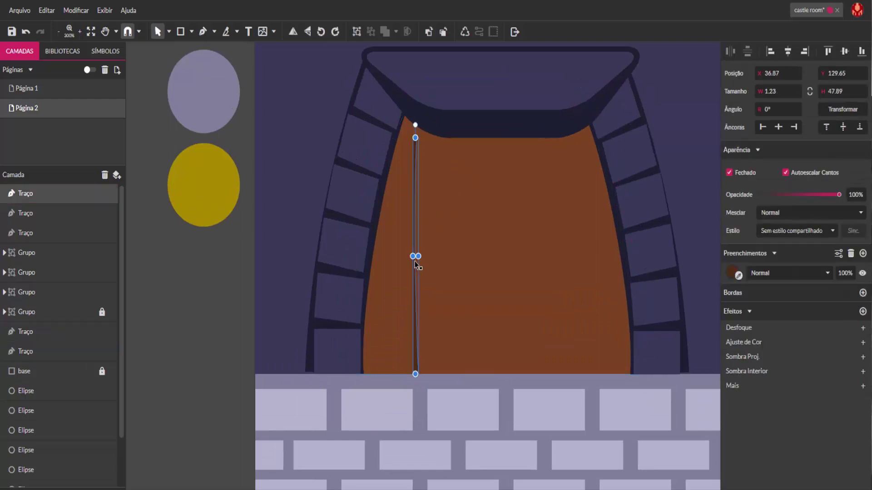
{"action": "key", "text": "ctrl+d"}
{"action": "left_click_drag", "start_coordinate": [416, 276], "coordinate": [467, 281]}
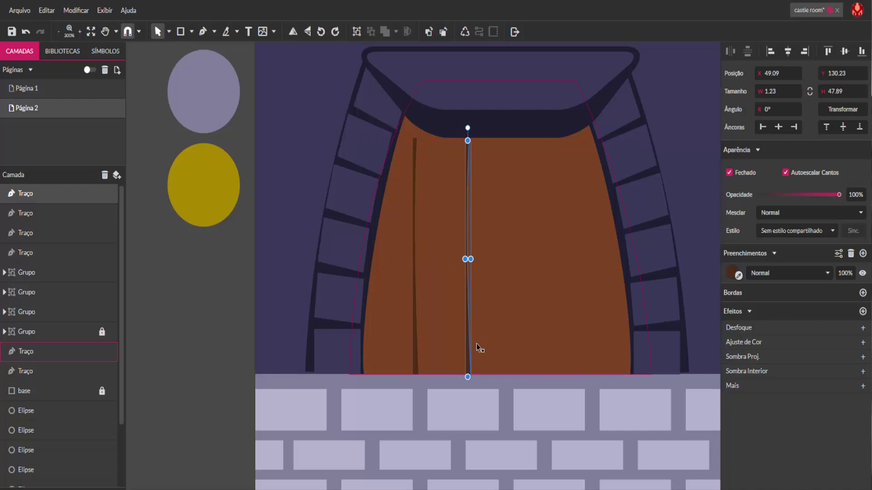
{"action": "key", "text": "ctrl+d"}
{"action": "key", "text": "ctrl+d"}
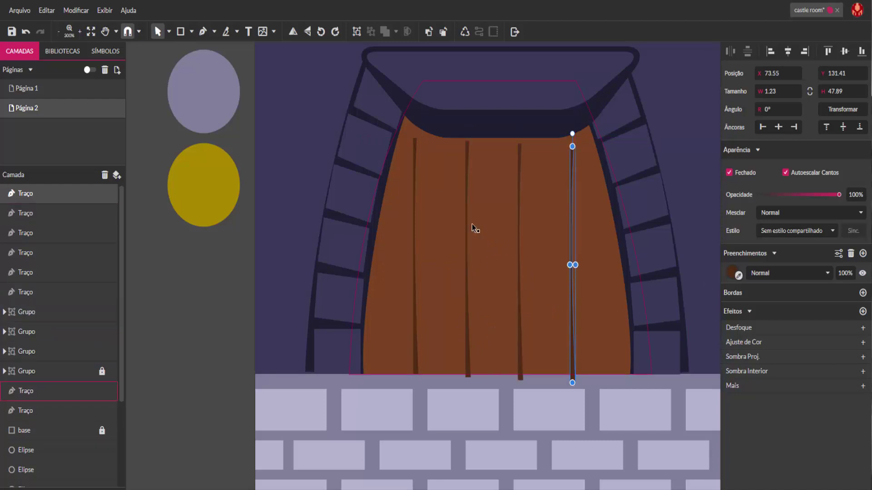
- Move the second strip's top-right corner outward to the right and bend its left edge outward into a curve
{"action": "scroll", "coordinate": [473, 172], "scroll_direction": "up", "scroll_amount": 5}
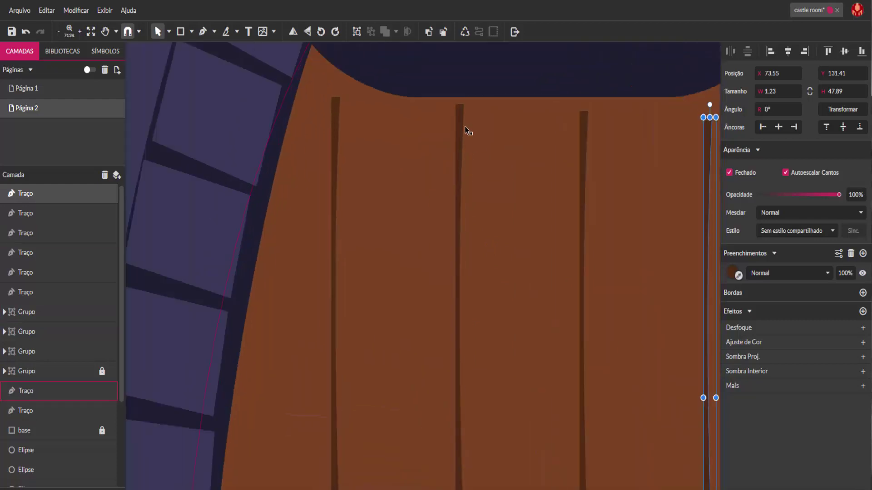
{"action": "left_click", "coordinate": [460, 120]}
{"action": "double_click", "coordinate": [461, 121]}
{"action": "left_click", "coordinate": [466, 107]}
{"action": "mouse_move", "coordinate": [466, 106]}
{"action": "left_mouse_down"}
{"action": "mouse_move", "coordinate": [457, 109]}
{"action": "mouse_move", "coordinate": [472, 107]}
{"action": "left_mouse_up"}
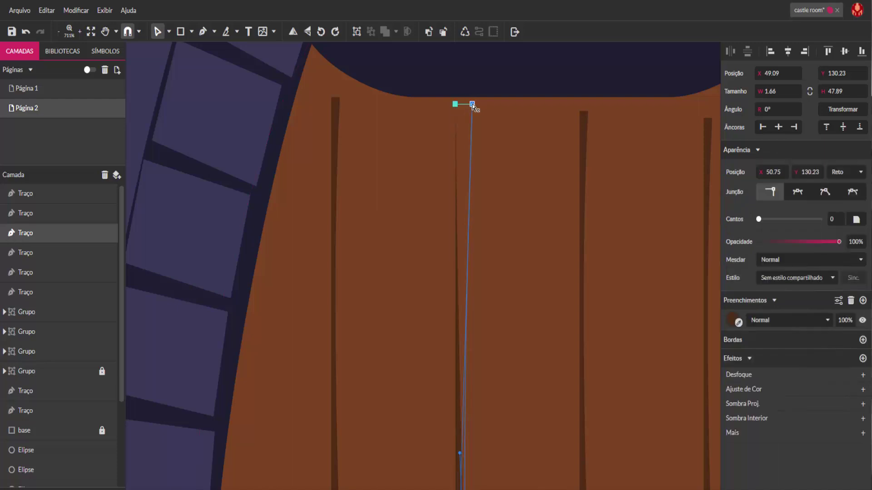
{"action": "left_click_drag", "start_coordinate": [460, 455], "coordinate": [425, 428]}
{"action": "left_click", "coordinate": [492, 384]}
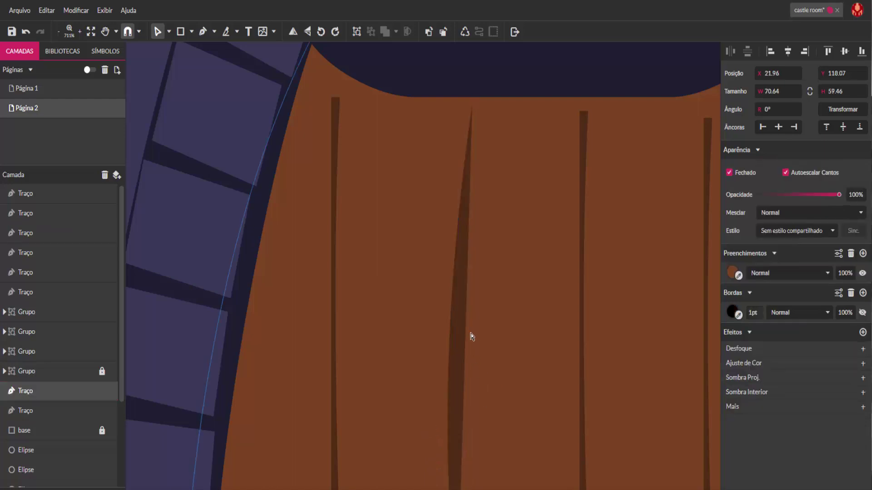
- Shorten the first two door strips from their lower ends so they stop just above the floor
{"action": "scroll", "coordinate": [475, 306], "scroll_direction": "down", "scroll_amount": 5}
{"action": "scroll", "coordinate": [480, 302], "scroll_direction": "up", "scroll_amount": 1}
{"action": "scroll", "coordinate": [482, 366], "scroll_direction": "up", "scroll_amount": 5}
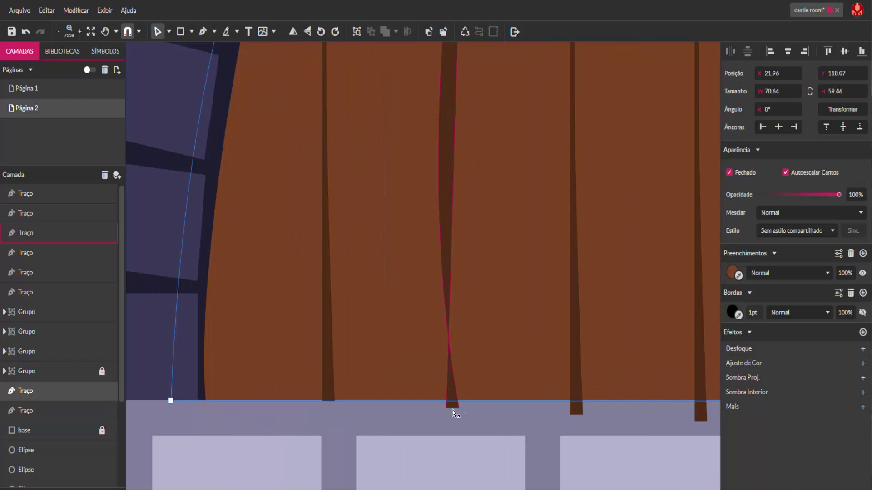
{"action": "key", "text": "v"}
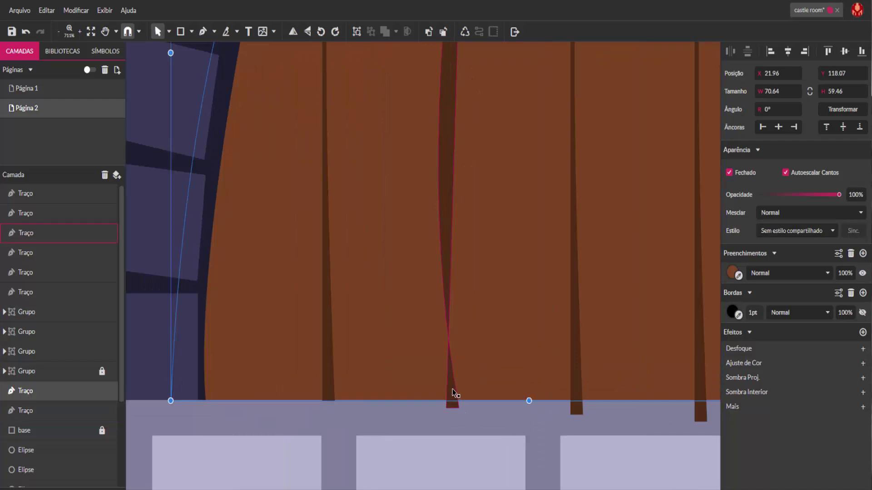
{"action": "left_click", "coordinate": [455, 408]}
{"action": "left_click_drag", "start_coordinate": [451, 408], "coordinate": [451, 401]}
{"action": "left_click", "coordinate": [332, 398]}
{"action": "left_click_drag", "start_coordinate": [328, 402], "coordinate": [336, 395]}
{"action": "left_click", "coordinate": [451, 399]}
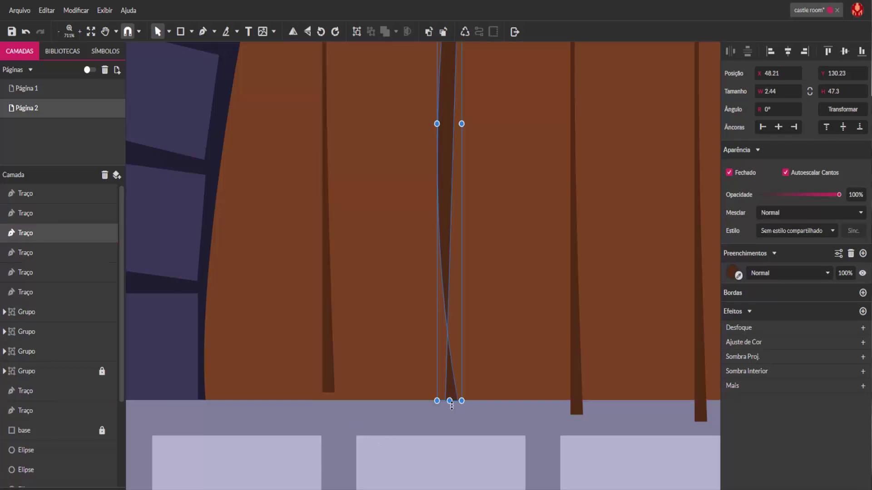
{"action": "left_click_drag", "start_coordinate": [450, 399], "coordinate": [449, 393]}
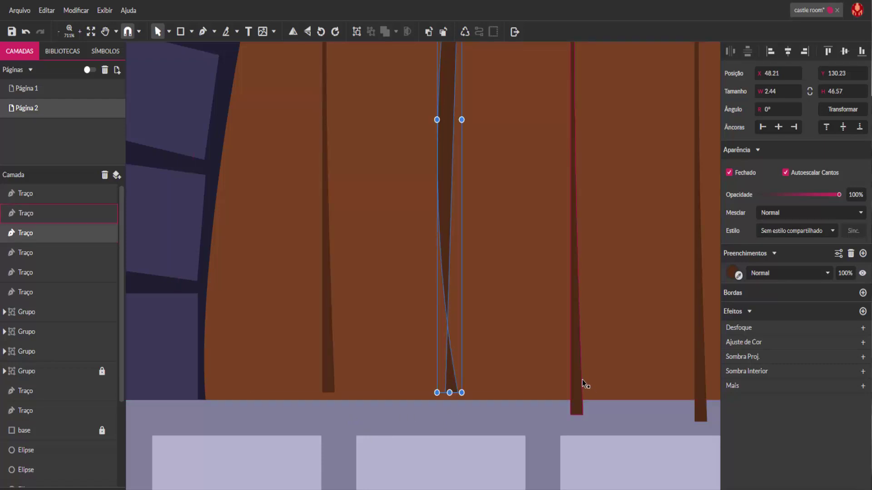
- Shorten the third and fourth door strips from below so they end just above the floor bricks
{"action": "left_click", "coordinate": [581, 412]}
{"action": "left_click_drag", "start_coordinate": [575, 412], "coordinate": [576, 391]}
{"action": "scroll", "coordinate": [429, 401], "scroll_direction": "down", "scroll_amount": 3}
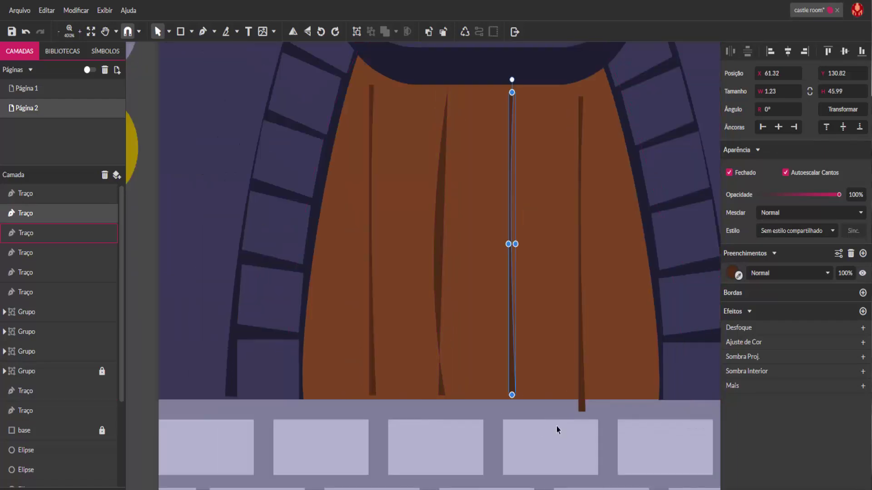
{"action": "left_click", "coordinate": [581, 389]}
{"action": "left_click_drag", "start_coordinate": [582, 404], "coordinate": [582, 392]}
{"action": "left_click", "coordinate": [556, 400]}
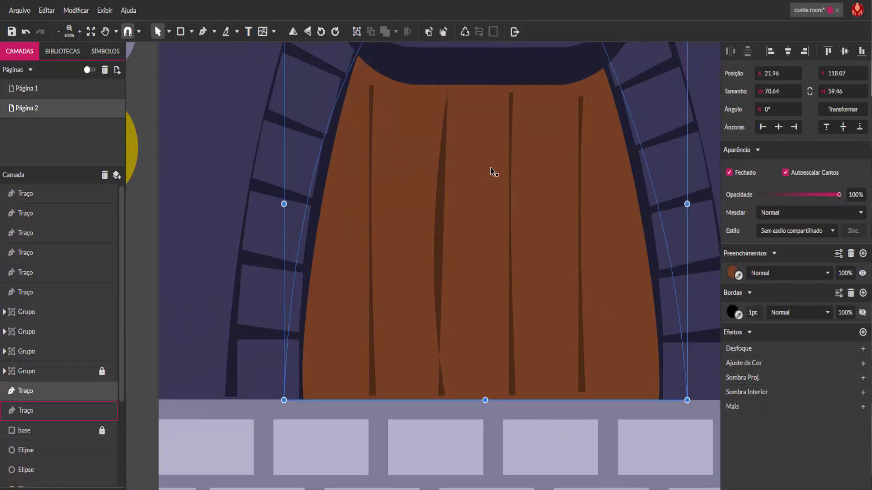
- Bend the third strip's right edge outward and narrow the strip to about 1.2 mm
{"action": "scroll", "coordinate": [490, 168], "scroll_direction": "up", "scroll_amount": 2}
{"action": "left_click", "coordinate": [525, 127]}
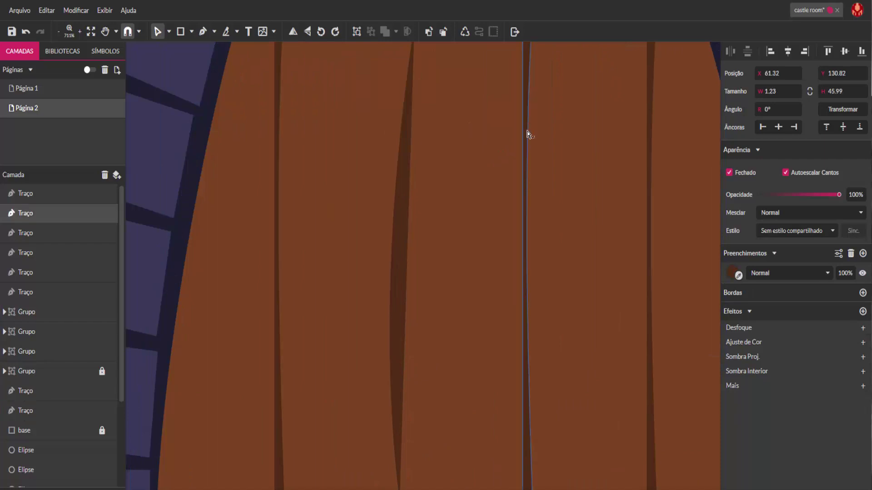
{"action": "left_click", "coordinate": [553, 154]}
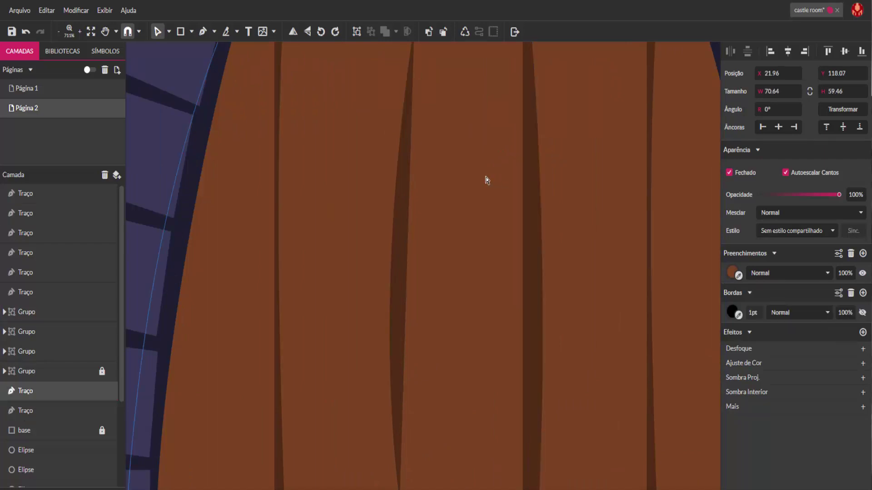
{"action": "scroll", "coordinate": [489, 180], "scroll_direction": "down", "scroll_amount": 3}
{"action": "scroll", "coordinate": [489, 180], "scroll_direction": "up", "scroll_amount": 3}
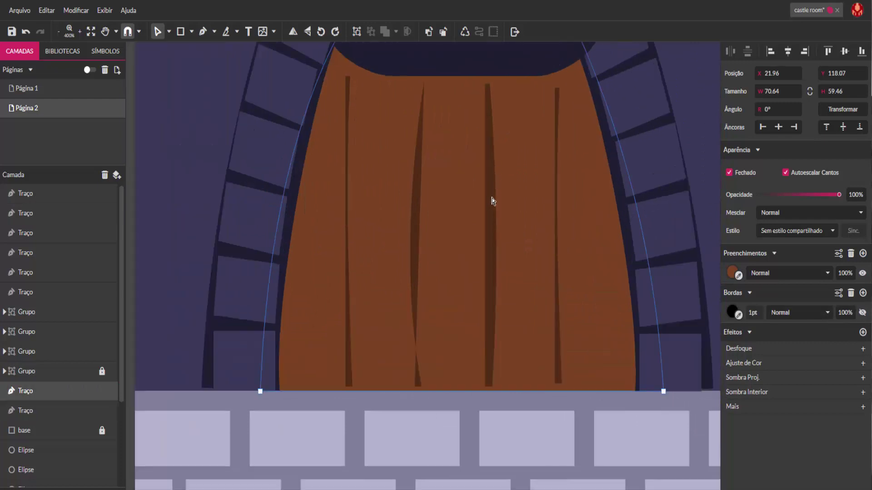
{"action": "left_click", "coordinate": [494, 229]}
{"action": "left_click_drag", "start_coordinate": [496, 235], "coordinate": [491, 235]}
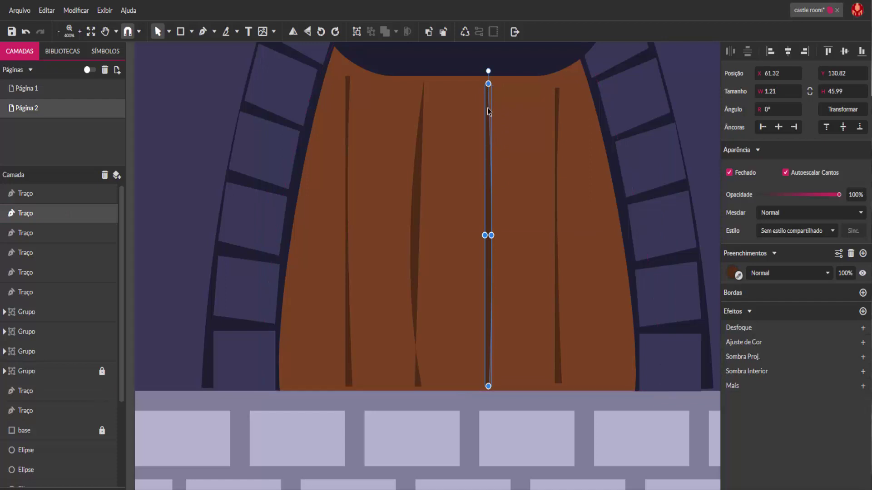
{"action": "left_click_drag", "start_coordinate": [487, 108], "coordinate": [489, 114]}
{"action": "left_click", "coordinate": [197, 226]}
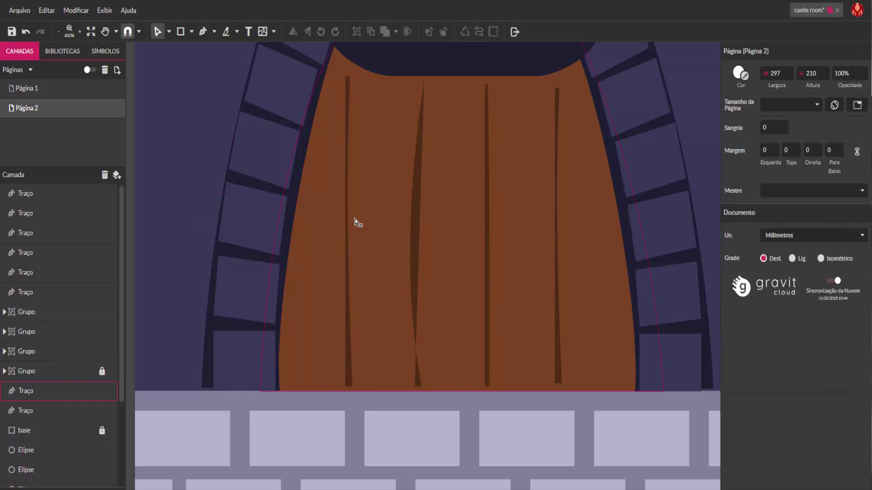
- Flatten the curved left edge of the second door strip to make the strip thinner
{"action": "scroll", "coordinate": [358, 222], "scroll_direction": "down", "scroll_amount": 1}
{"action": "scroll", "coordinate": [363, 218], "scroll_direction": "down", "scroll_amount": 1}
{"action": "scroll", "coordinate": [525, 277], "scroll_direction": "down", "scroll_amount": 1}
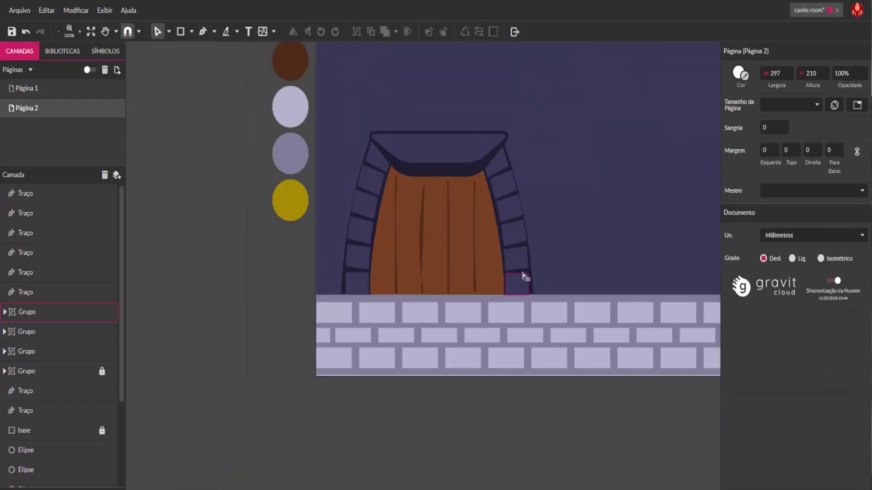
{"action": "scroll", "coordinate": [524, 284], "scroll_direction": "down", "scroll_amount": 1}
{"action": "scroll", "coordinate": [473, 277], "scroll_direction": "up", "scroll_amount": 5}
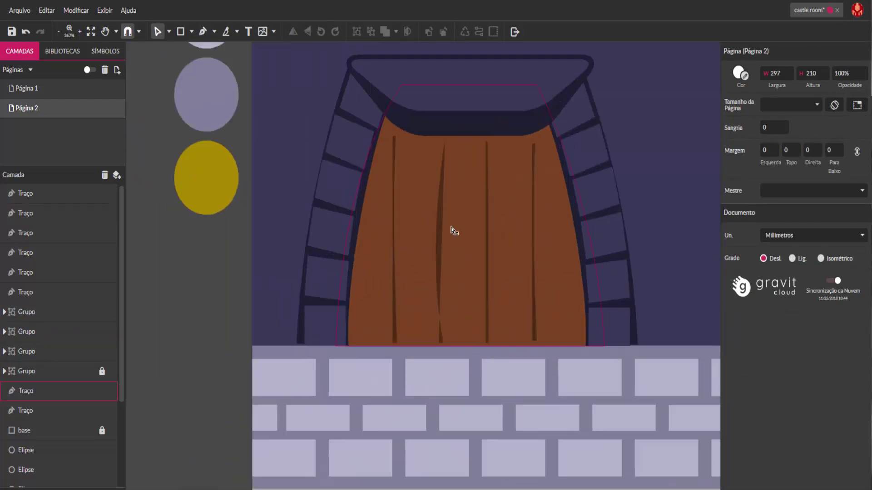
{"action": "left_click", "coordinate": [409, 224]}
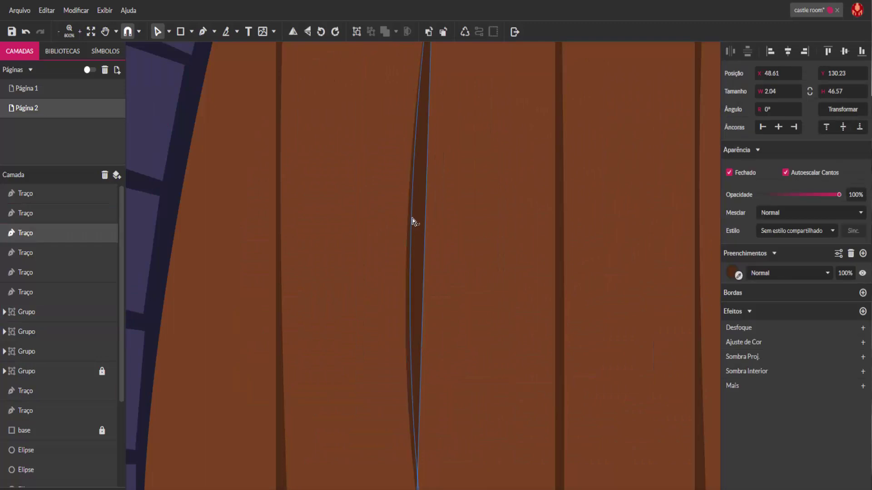
{"action": "left_click", "coordinate": [471, 224]}
{"action": "scroll", "coordinate": [467, 211], "scroll_direction": "down", "scroll_amount": 5}
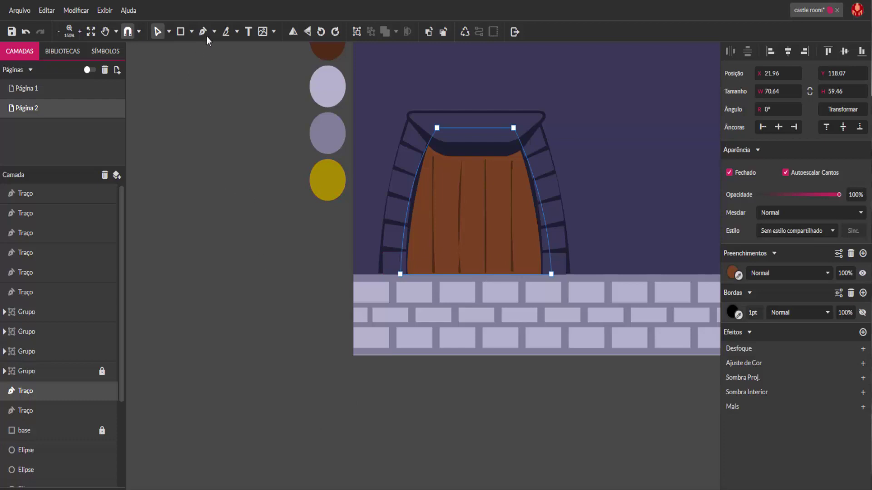
- Draw a circle about 18.3 mm wide beside the page, fill it with the palette's dark yellow and place it below the palette
{"action": "left_click", "coordinate": [191, 32]}
{"action": "left_click", "coordinate": [208, 82]}
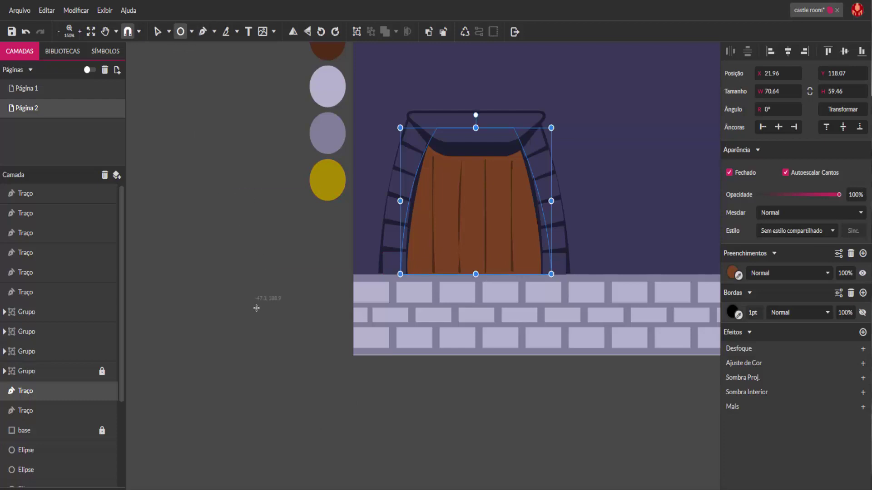
{"action": "left_click_drag", "start_coordinate": [254, 310], "coordinate": [293, 354]}
{"action": "left_click", "coordinate": [742, 302]}
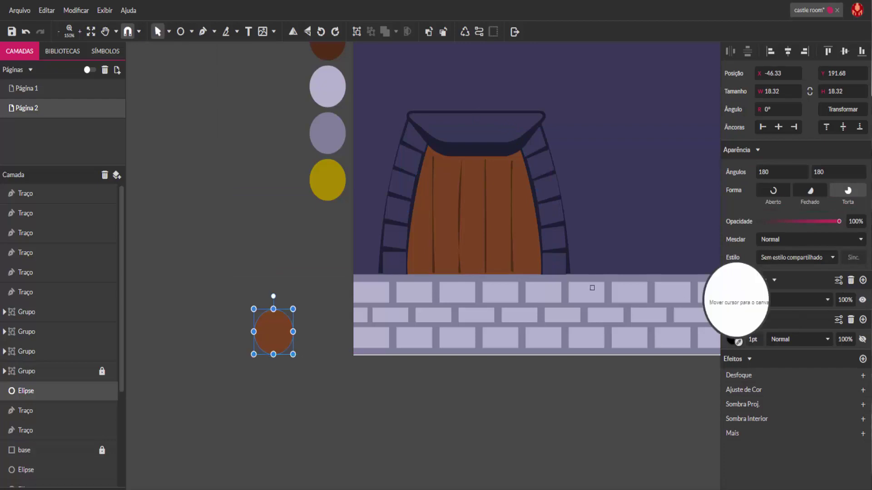
{"action": "left_click", "coordinate": [323, 181]}
{"action": "left_click", "coordinate": [308, 351]}
{"action": "left_click_drag", "start_coordinate": [286, 343], "coordinate": [310, 296]}
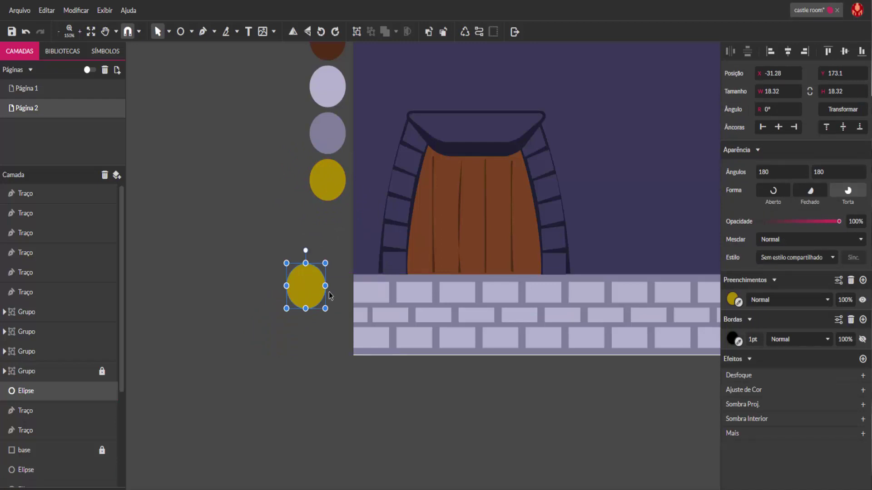
- Duplicate the new yellow circle directly below it and fill the copy with a very dark yellow
{"action": "key", "text": "ctrl+d"}
{"action": "left_click_drag", "start_coordinate": [312, 297], "coordinate": [314, 388]}
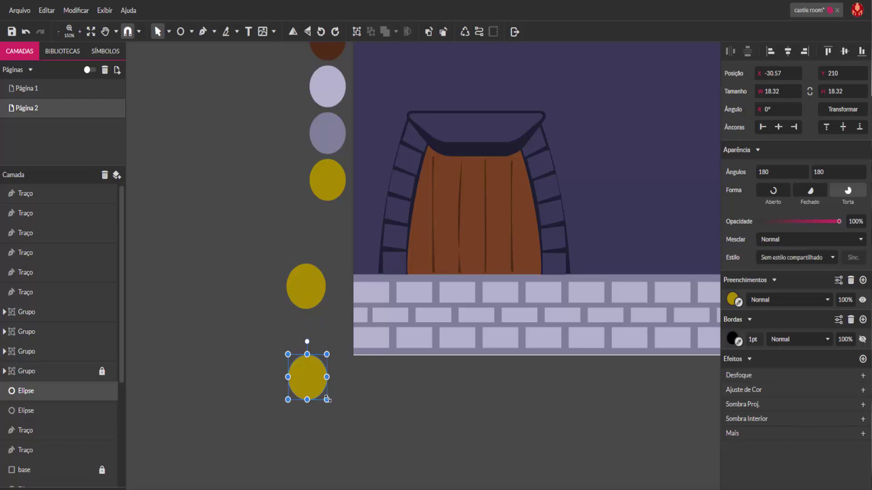
{"action": "left_click", "coordinate": [733, 299]}
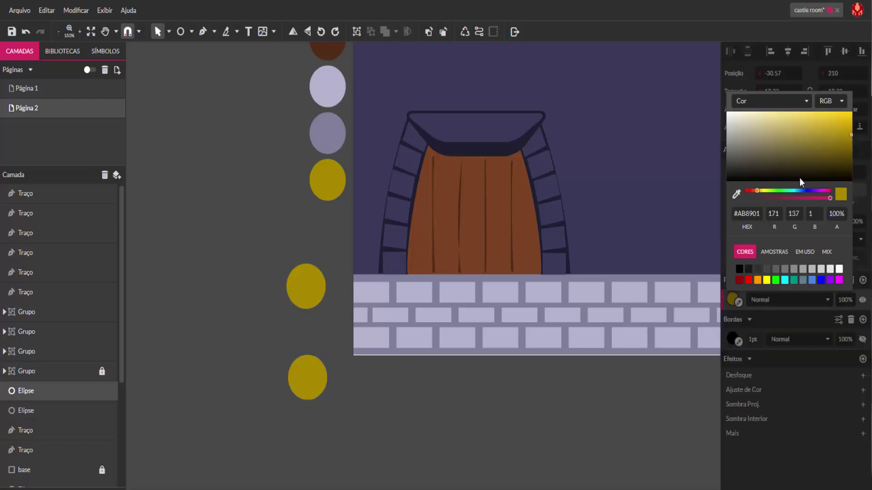
{"action": "left_click", "coordinate": [802, 164]}
- Shrink the dark circle to about 10.35 mm and place it over the upper part of the yellow circle
{"action": "left_click", "coordinate": [325, 402]}
{"action": "left_click_drag", "start_coordinate": [327, 401], "coordinate": [308, 279]}
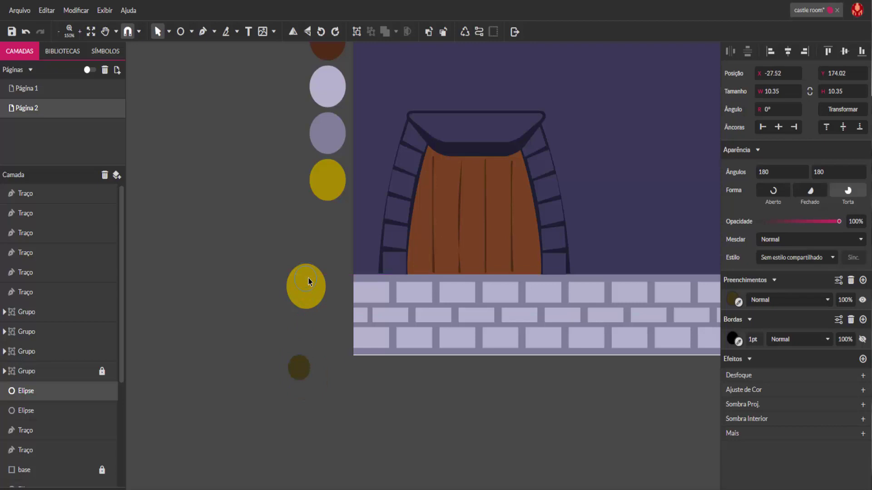
{"action": "left_click_drag", "start_coordinate": [310, 282], "coordinate": [310, 280]}
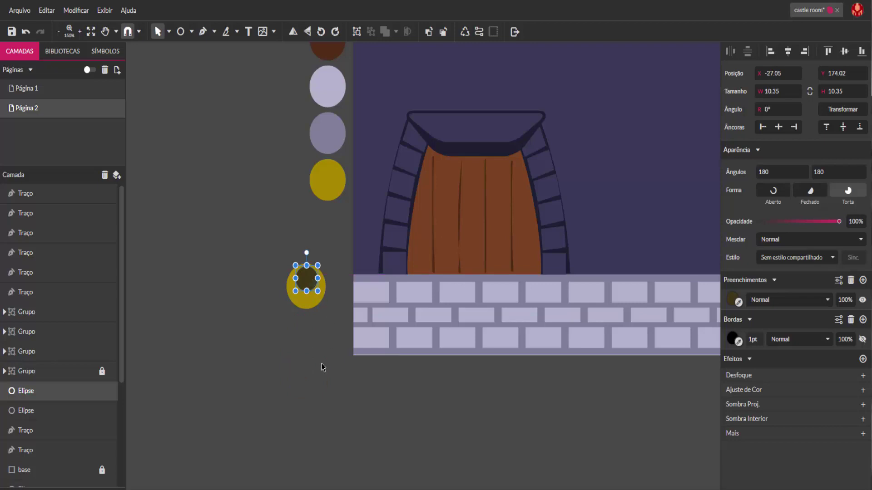
- Subtract the small dark circle from the yellow circle and move the resulting ring further down beside the page
{"action": "left_click", "coordinate": [319, 370]}
{"action": "left_click_drag", "start_coordinate": [276, 243], "coordinate": [339, 350]}
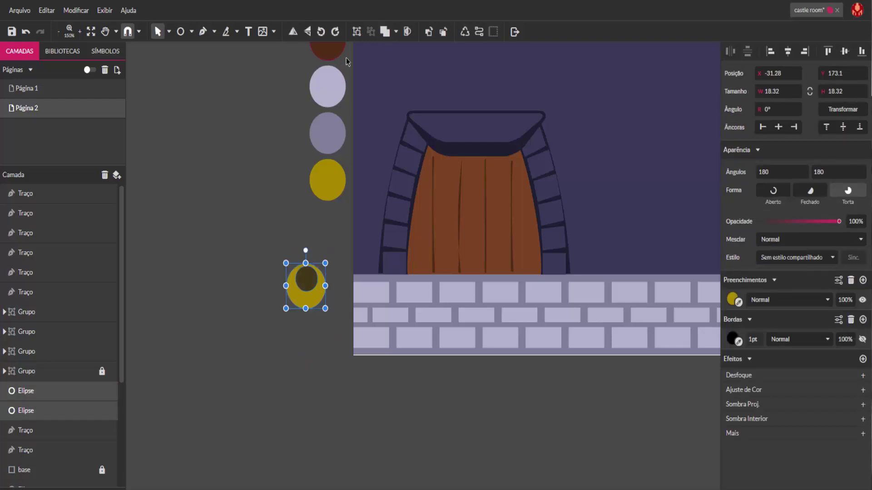
{"action": "left_click", "coordinate": [396, 34]}
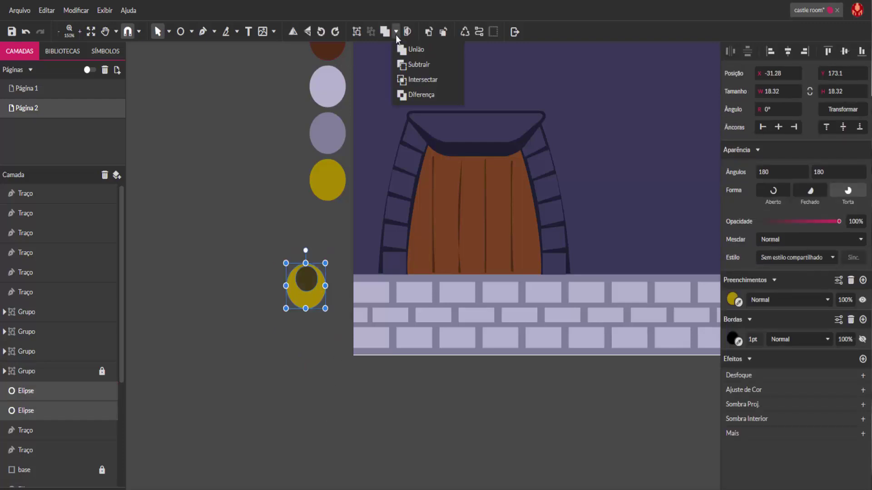
{"action": "left_click", "coordinate": [424, 64]}
{"action": "left_click", "coordinate": [311, 375]}
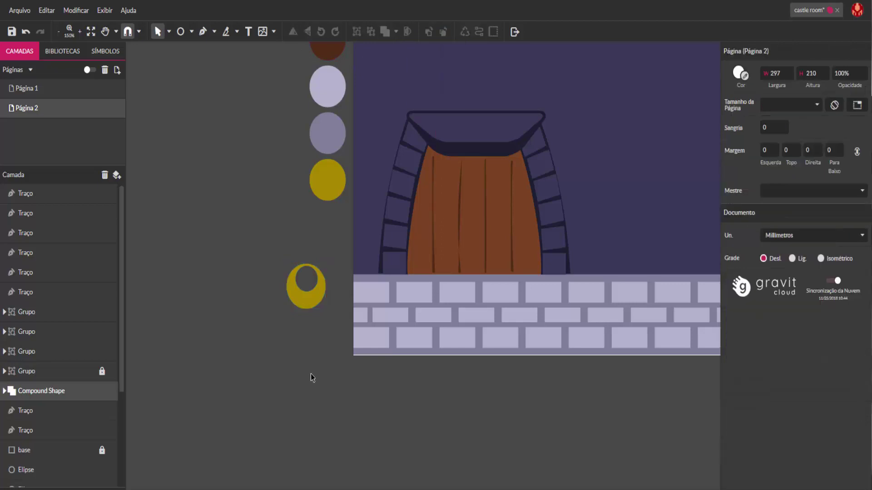
{"action": "left_click", "coordinate": [304, 305]}
{"action": "left_click_drag", "start_coordinate": [318, 296], "coordinate": [300, 366]}
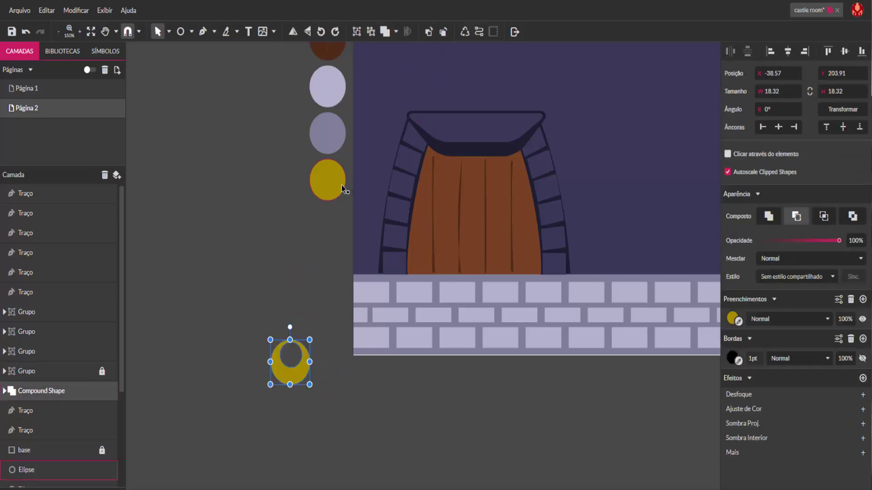
- Duplicate the palette's yellow circle onto the door's right side, bring the copy to the front and shrink it to about 9.05 mm
{"action": "left_click", "coordinate": [339, 190]}
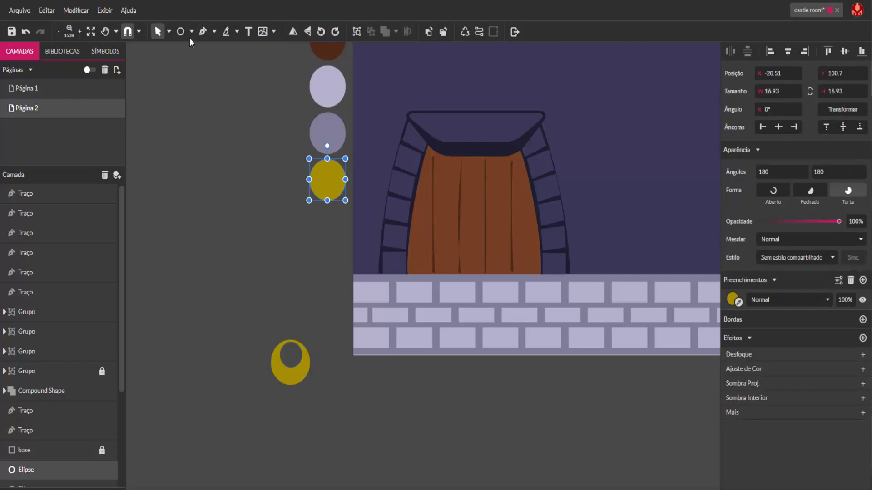
{"action": "left_click_drag", "start_coordinate": [256, 248], "coordinate": [521, 246]}
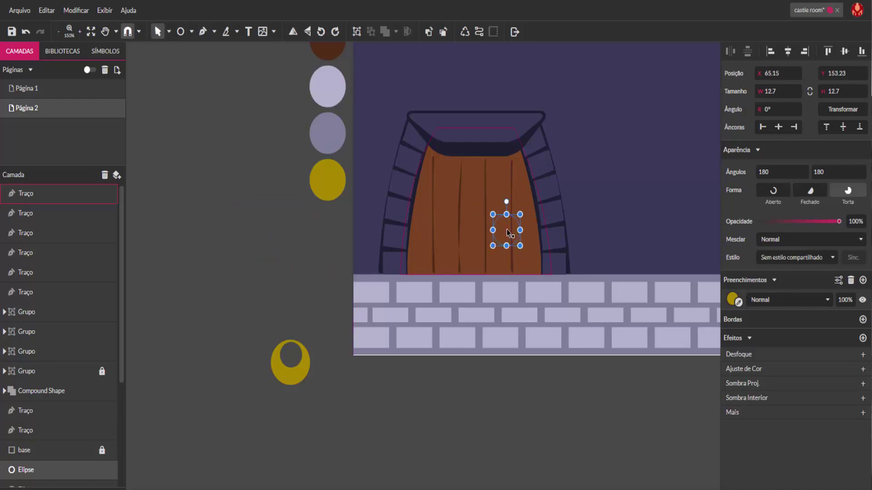
{"action": "right_click", "coordinate": [506, 232]}
{"action": "mouse_move", "coordinate": [553, 206]}
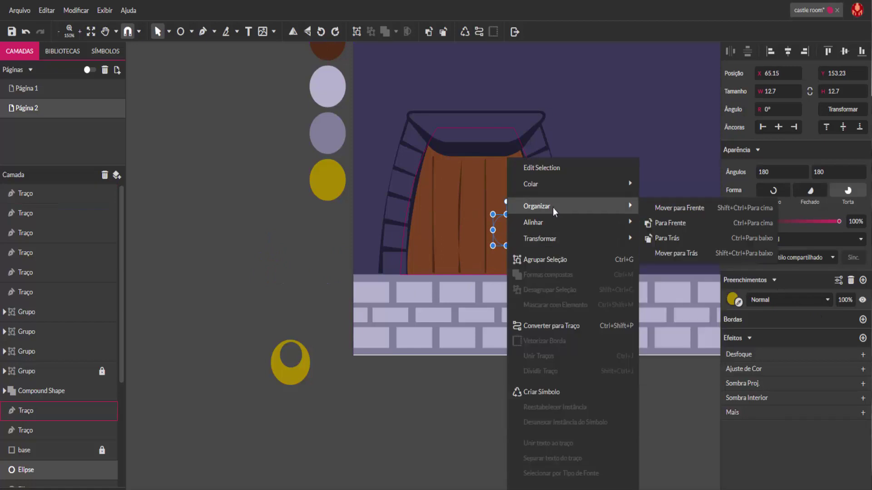
{"action": "left_click", "coordinate": [690, 208]}
{"action": "left_click_drag", "start_coordinate": [519, 246], "coordinate": [510, 235]}
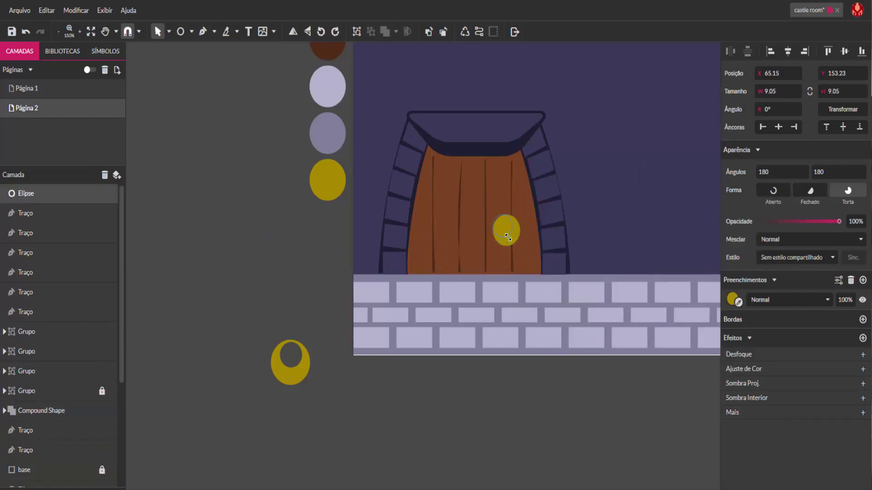
- Shrink the yellow ring to about 8.47 mm and place it on the door directly below the yellow circle
{"action": "left_click", "coordinate": [311, 386]}
{"action": "left_click_drag", "start_coordinate": [310, 386], "coordinate": [502, 249]}
{"action": "left_click", "coordinate": [279, 366]}
- Shrink the handle's yellow circle further and fit the ring closely beneath it on the door's right side
{"action": "scroll", "coordinate": [522, 237], "scroll_direction": "left", "scroll_amount": 2}
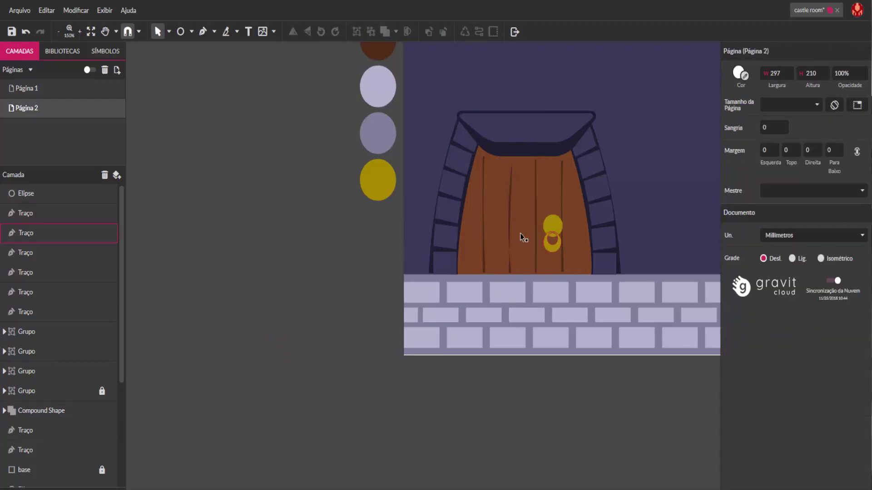
{"action": "scroll", "coordinate": [523, 237], "scroll_direction": "left", "scroll_amount": 3}
{"action": "left_click_drag", "start_coordinate": [633, 391], "coordinate": [378, 413]}
{"action": "scroll", "coordinate": [490, 262], "scroll_direction": "left", "scroll_amount": 2}
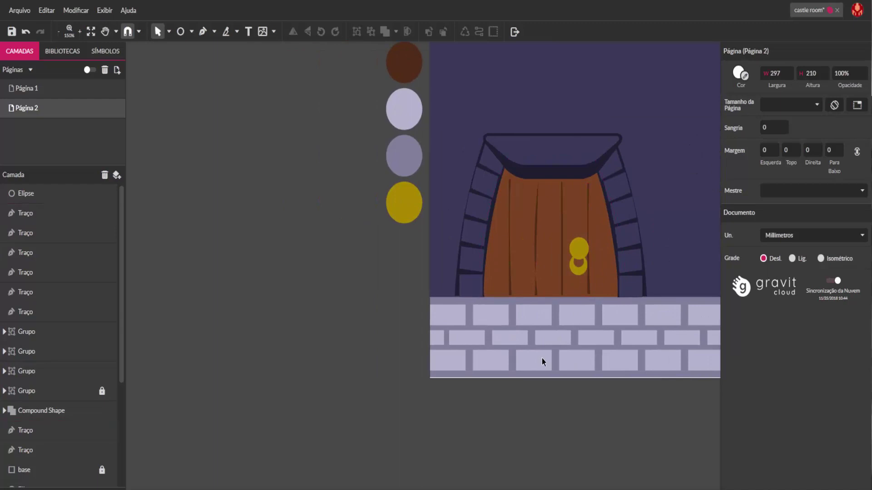
{"action": "scroll", "coordinate": [541, 357], "scroll_direction": "up", "scroll_amount": 3}
{"action": "key", "text": "space"}
{"action": "left_click_drag", "start_coordinate": [644, 435], "coordinate": [508, 471]}
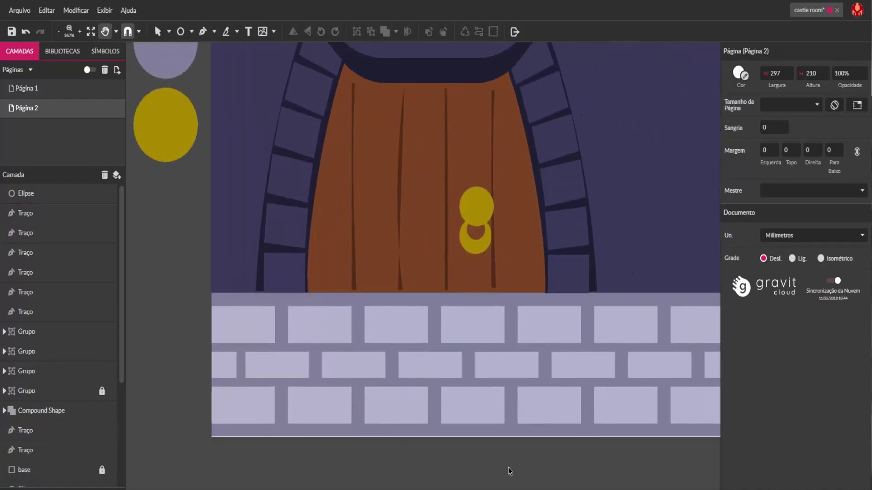
{"action": "left_click", "coordinate": [476, 222]}
{"action": "mouse_move", "coordinate": [490, 228]}
{"action": "left_mouse_down"}
{"action": "mouse_move", "coordinate": [474, 203]}
{"action": "mouse_move", "coordinate": [486, 211]}
{"action": "mouse_move", "coordinate": [476, 211]}
{"action": "mouse_move", "coordinate": [491, 203]}
{"action": "mouse_move", "coordinate": [487, 212]}
{"action": "left_mouse_up"}
{"action": "left_click_drag", "start_coordinate": [480, 254], "coordinate": [486, 243]}
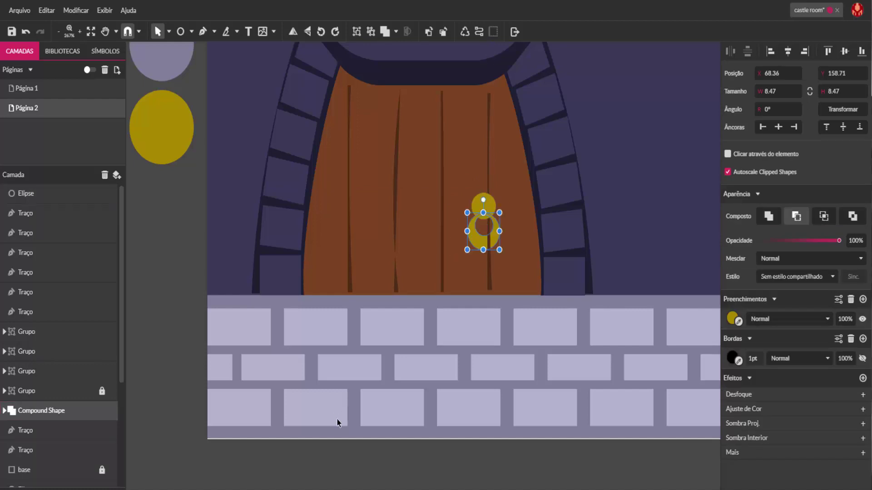
{"action": "left_click", "coordinate": [361, 445]}
- Shift the door's three rightmost plank lines slightly to the right so the last one clears the handle
{"action": "scroll", "coordinate": [395, 370], "scroll_direction": "down", "scroll_amount": 3}
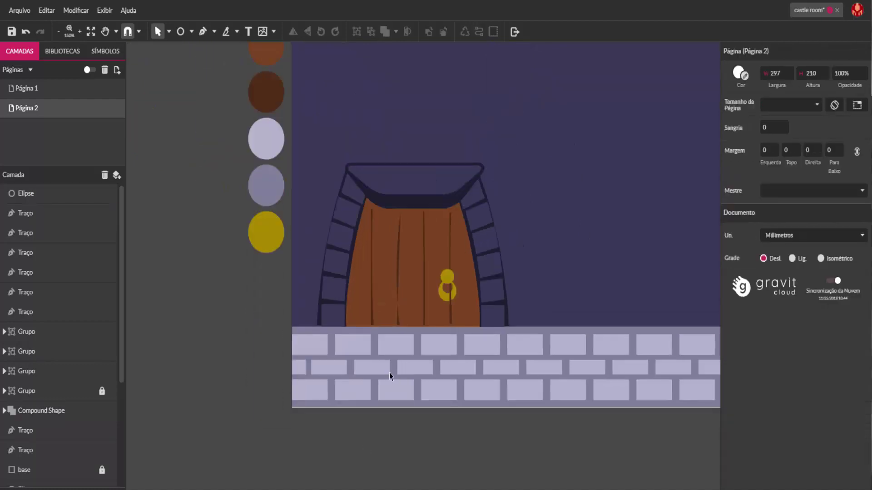
{"action": "scroll", "coordinate": [439, 268], "scroll_direction": "up", "scroll_amount": 3}
{"action": "left_click_drag", "start_coordinate": [459, 225], "coordinate": [473, 225]}
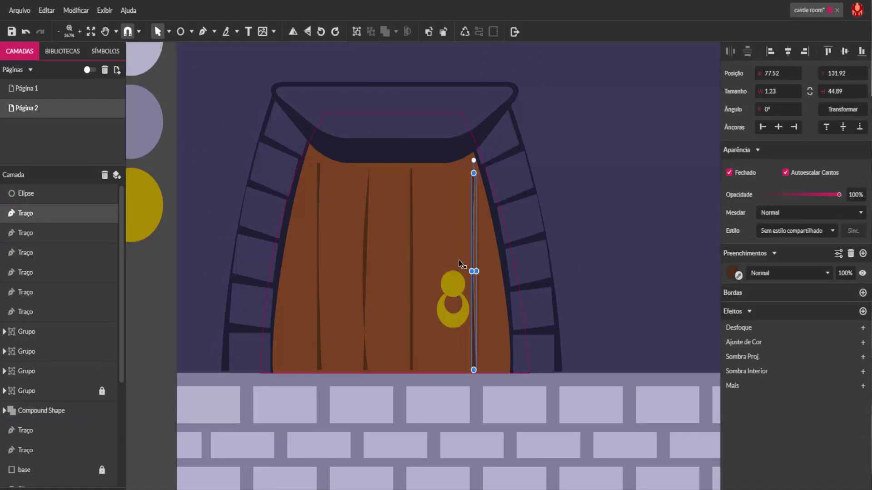
{"action": "left_click_drag", "start_coordinate": [413, 245], "coordinate": [427, 244]}
{"action": "left_click_drag", "start_coordinate": [366, 255], "coordinate": [377, 257]}
{"action": "left_click", "coordinate": [190, 205]}
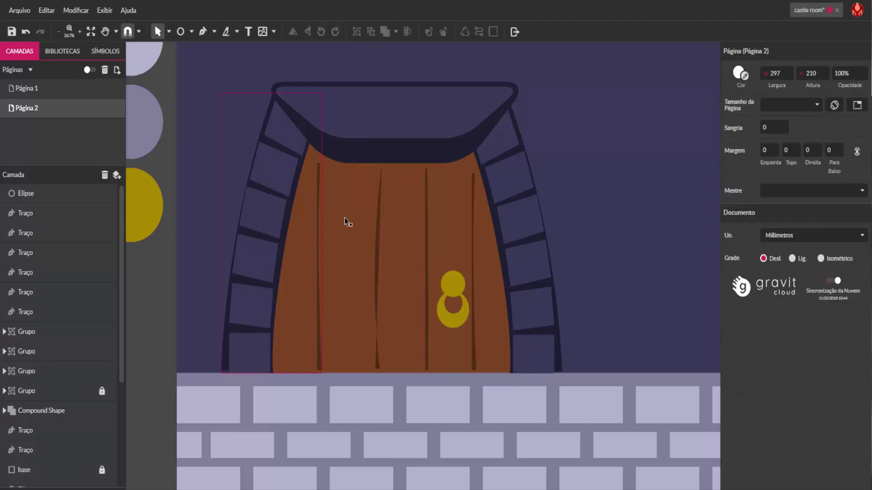
- Group the whole door with its arch and handle, and narrow the group to about 68.9 mm wide
{"action": "scroll", "coordinate": [345, 217], "scroll_direction": "down", "scroll_amount": 6}
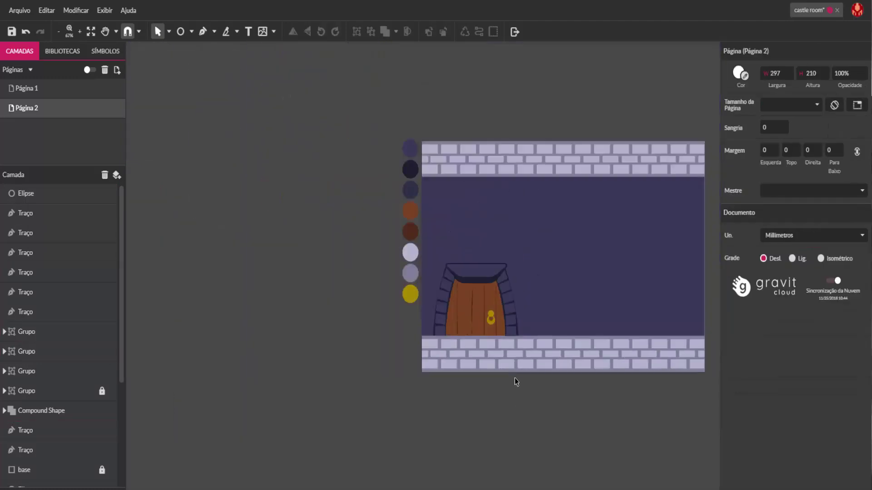
{"action": "scroll", "coordinate": [509, 395], "scroll_direction": "up", "scroll_amount": 1}
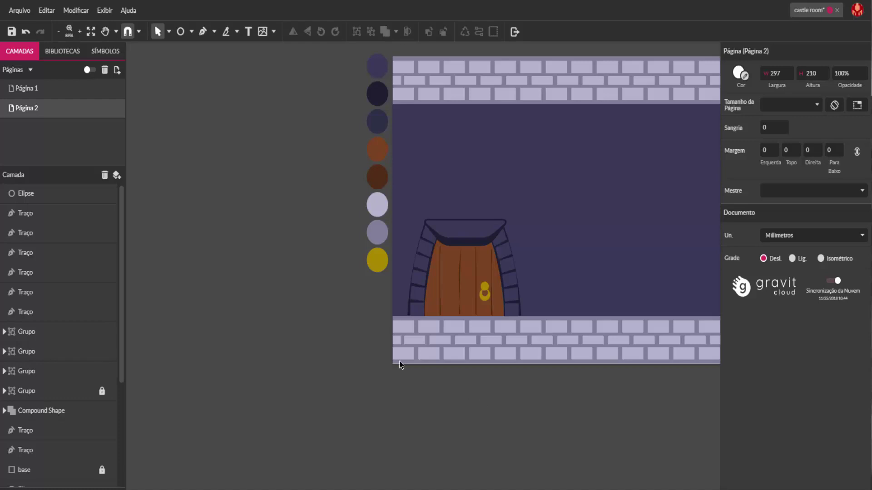
{"action": "key", "text": "space"}
{"action": "left_click_drag", "start_coordinate": [532, 396], "coordinate": [459, 396]}
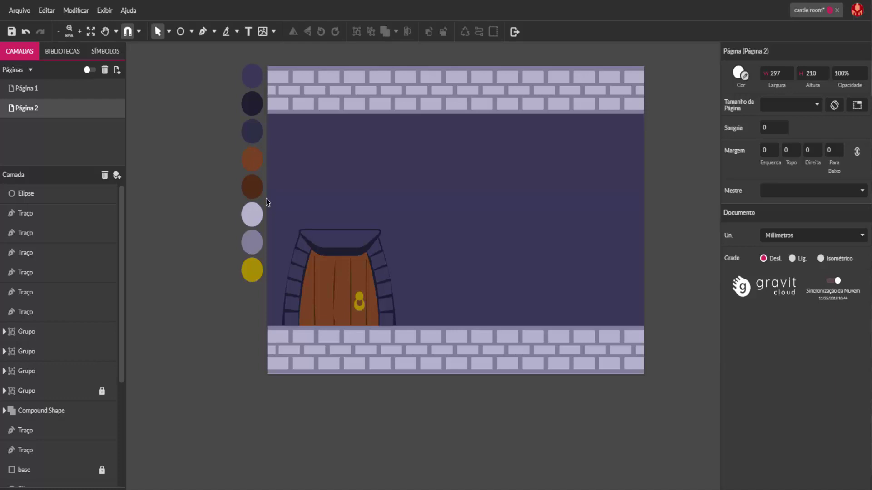
{"action": "left_click_drag", "start_coordinate": [267, 198], "coordinate": [429, 338]}
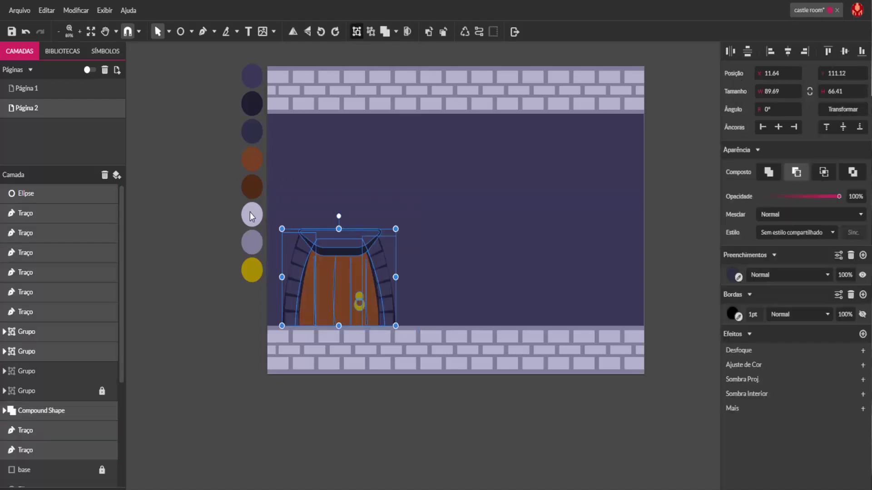
{"action": "key", "text": "ctrl+g"}
{"action": "left_click_drag", "start_coordinate": [395, 277], "coordinate": [369, 279]}
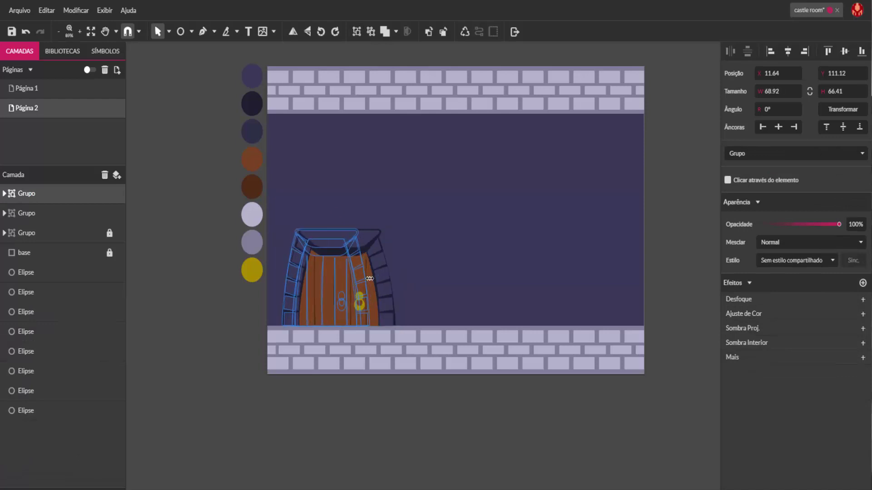
{"action": "left_click", "coordinate": [328, 440]}
- Try stretching the door group upward to make it taller, and undo the stretch
{"action": "left_click", "coordinate": [330, 233]}
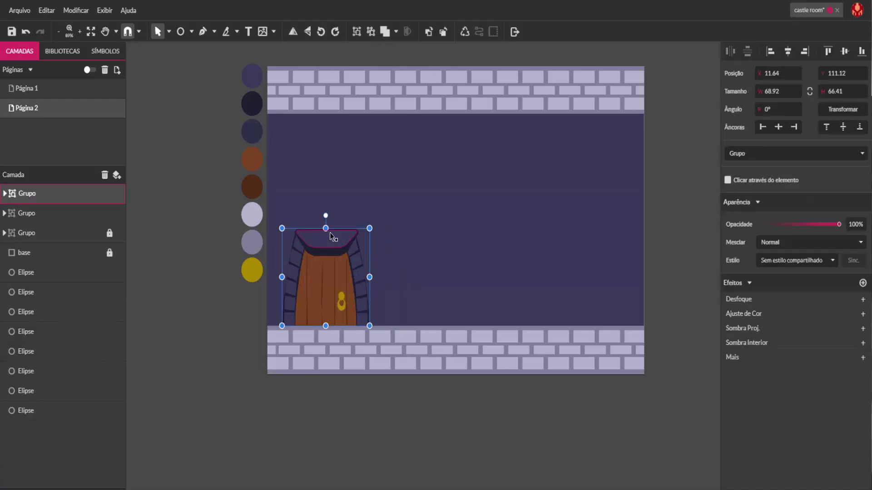
{"action": "left_click_drag", "start_coordinate": [330, 233], "coordinate": [329, 190]}
{"action": "left_click", "coordinate": [319, 433]}
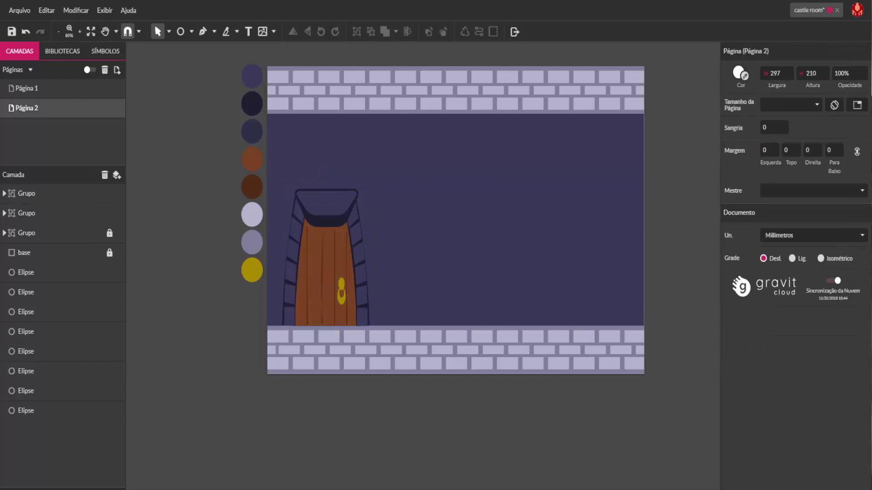
{"action": "key", "text": "ctrl+z"}
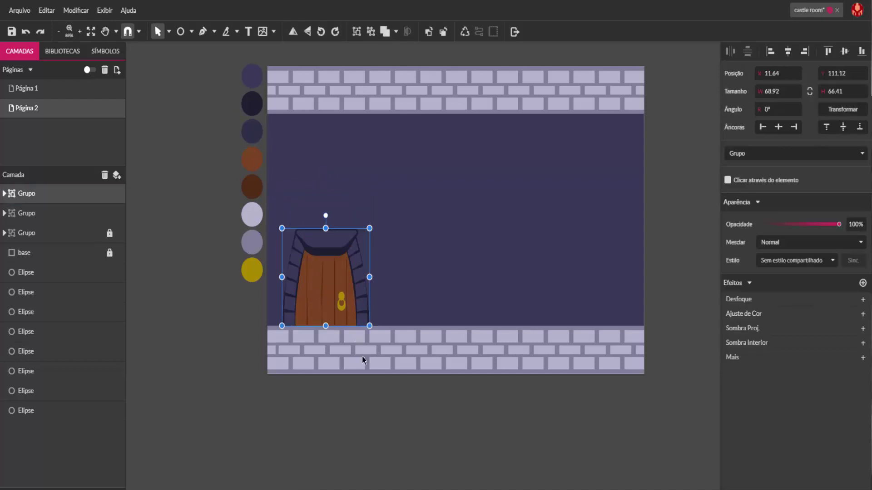
{"action": "left_click", "coordinate": [364, 425]}
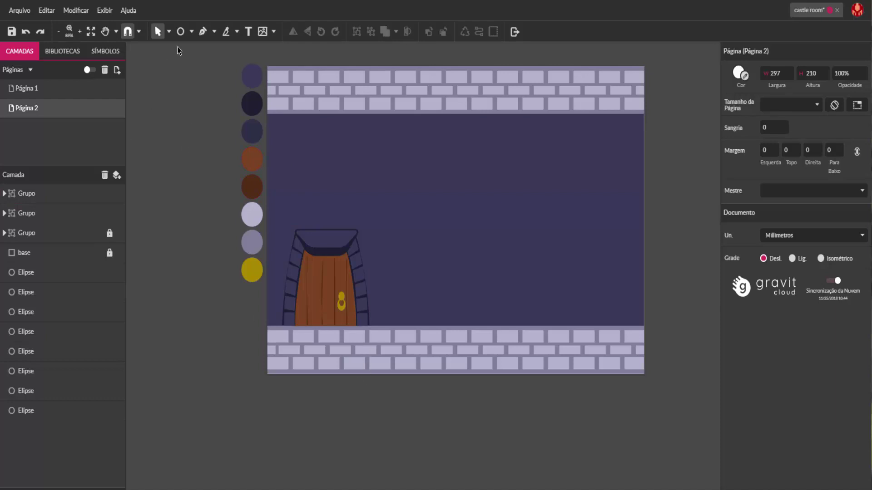
- Draw a rectangle about 36.5 by 23.5 mm in the middle of the wall and fill it with the palette's very dark navy
{"action": "left_click", "coordinate": [192, 31]}
{"action": "left_click", "coordinate": [211, 66]}
{"action": "mouse_move", "coordinate": [181, 339]}
{"action": "left_mouse_down"}
{"action": "mouse_move", "coordinate": [200, 372]}
{"action": "mouse_move", "coordinate": [236, 374]}
{"action": "mouse_move", "coordinate": [227, 369]}
{"action": "mouse_move", "coordinate": [457, 247]}
{"action": "mouse_move", "coordinate": [466, 218]}
{"action": "left_mouse_up"}
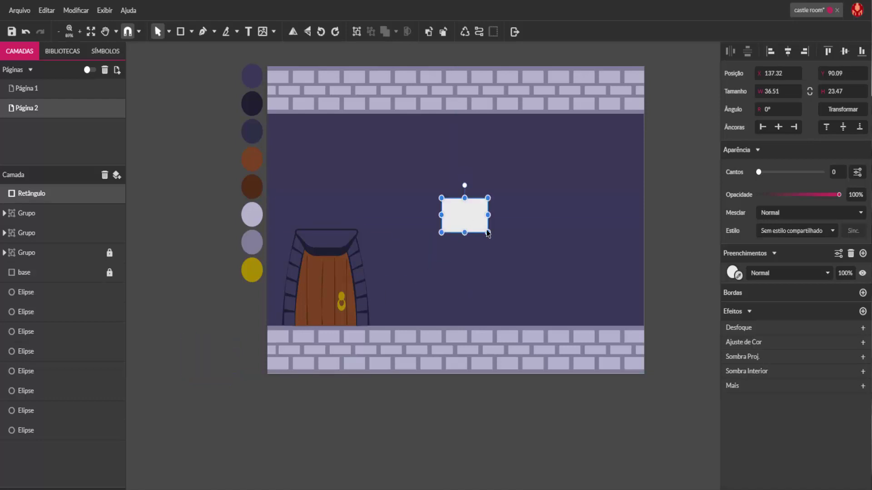
{"action": "left_click", "coordinate": [739, 277]}
{"action": "left_click", "coordinate": [252, 105]}
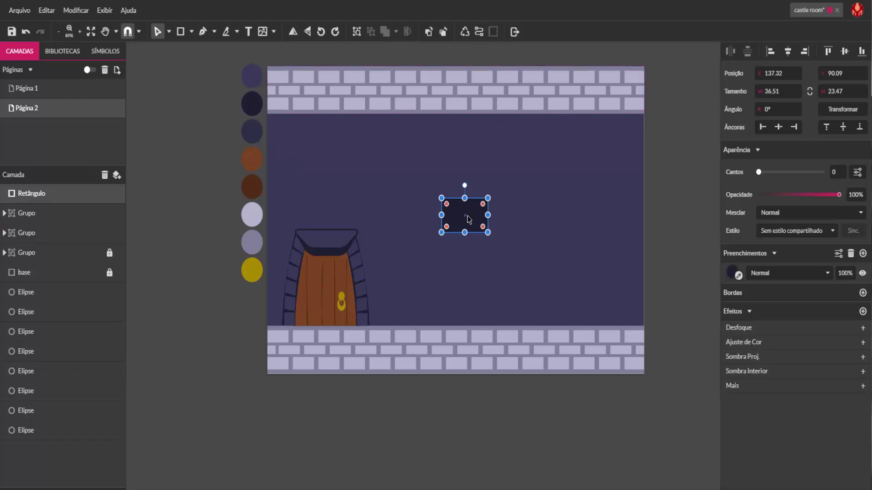
- Round the dark rectangle's corners to a radius of about 3.26
{"action": "left_click_drag", "start_coordinate": [482, 228], "coordinate": [481, 226]}
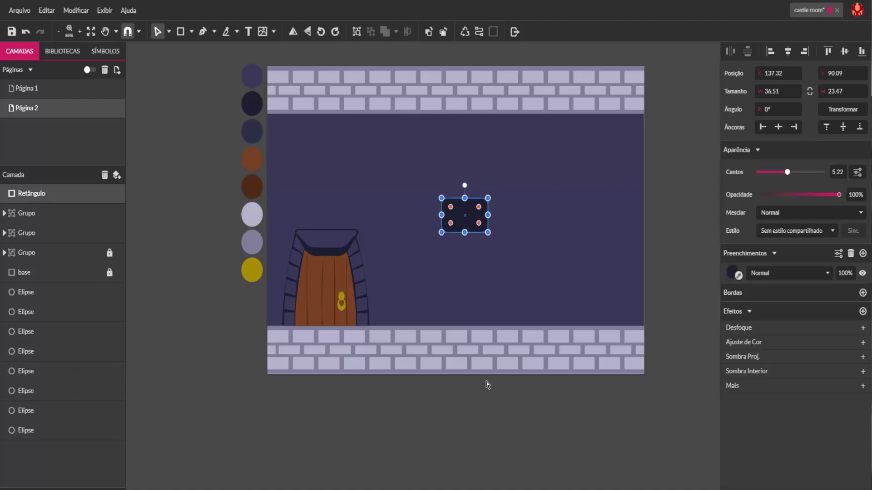
{"action": "left_click", "coordinate": [482, 463]}
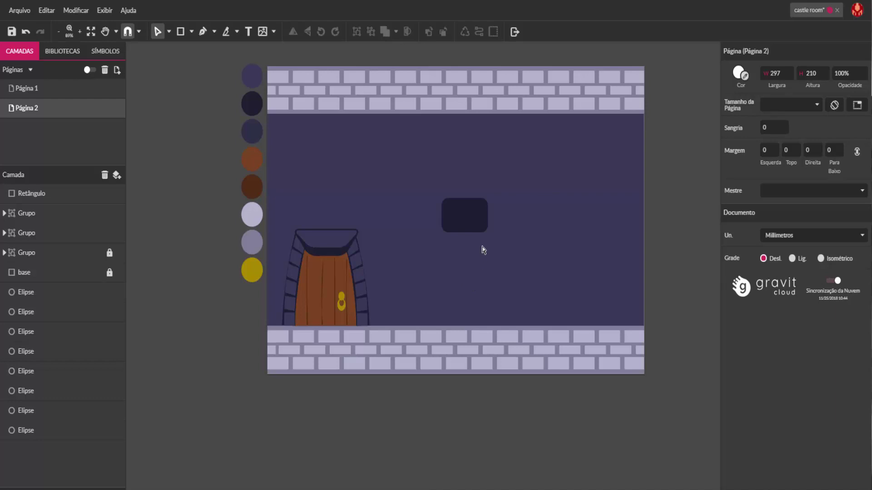
{"action": "left_click", "coordinate": [483, 230]}
{"action": "left_click_drag", "start_coordinate": [482, 228], "coordinate": [481, 226]}
{"action": "left_click", "coordinate": [486, 437]}
{"action": "left_click", "coordinate": [475, 224]}
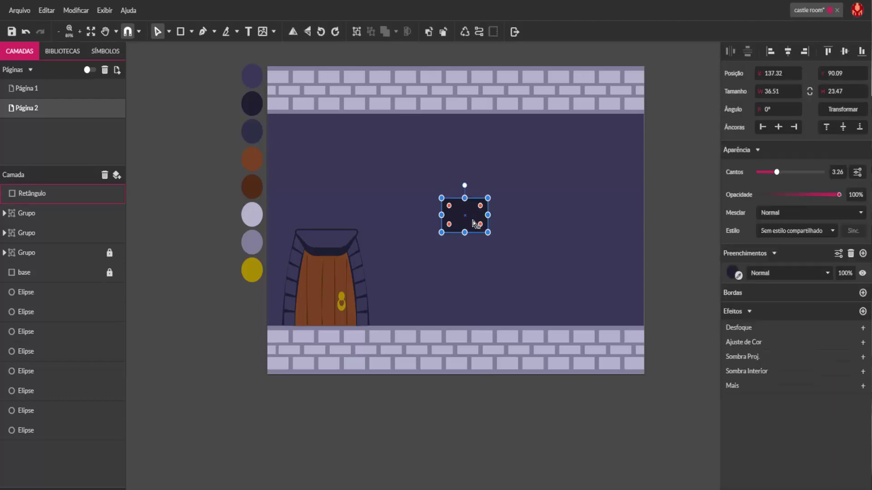
- Reshape the rectangle into a brick about 36.9 by 11.9 mm and duplicate it above as a smaller brick about 16.3 mm wide
{"action": "left_click_drag", "start_coordinate": [488, 232], "coordinate": [550, 192]}
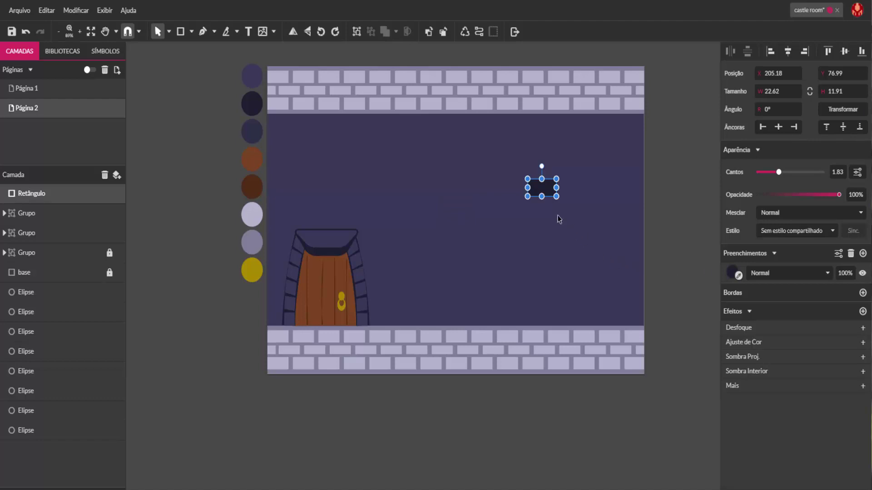
{"action": "mouse_move", "coordinate": [542, 191]}
{"action": "left_mouse_down"}
{"action": "mouse_move", "coordinate": [521, 228]}
{"action": "mouse_move", "coordinate": [506, 212]}
{"action": "mouse_move", "coordinate": [521, 213]}
{"action": "mouse_move", "coordinate": [485, 215]}
{"action": "mouse_move", "coordinate": [546, 176]}
{"action": "mouse_move", "coordinate": [561, 185]}
{"action": "mouse_move", "coordinate": [546, 190]}
{"action": "left_mouse_up"}
{"action": "key", "text": "ctrl+d"}
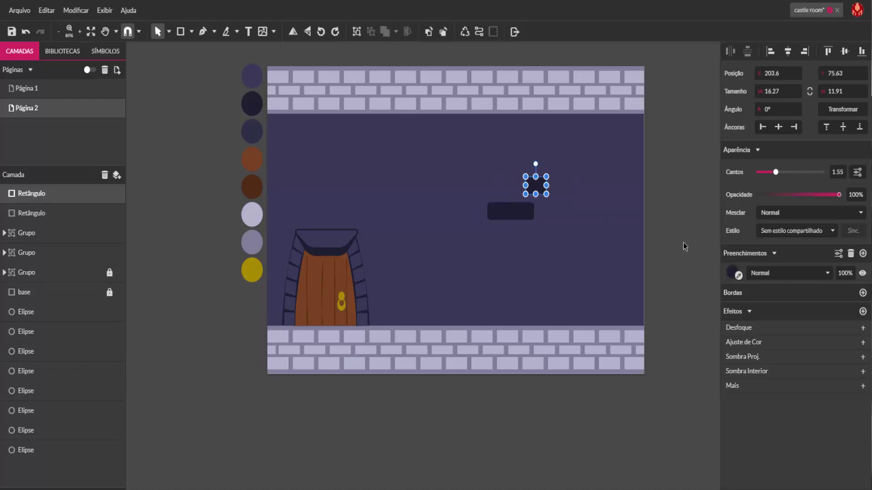
- Try filling the smaller upper brick with the palette's greyish purple and with the wall colour
{"action": "left_click", "coordinate": [738, 276]}
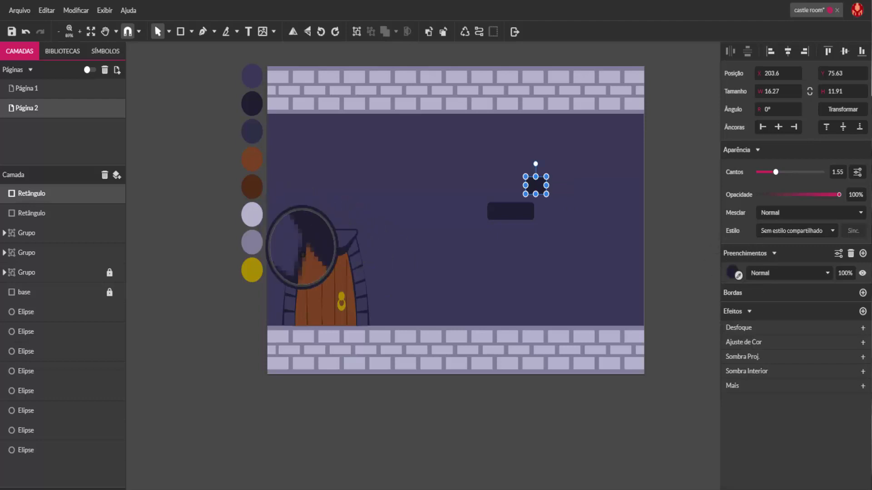
{"action": "left_click", "coordinate": [258, 246]}
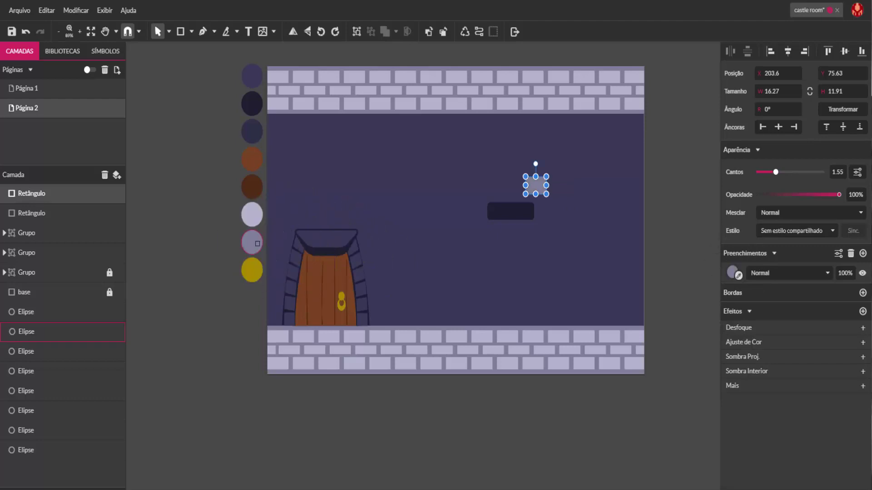
{"action": "left_click", "coordinate": [738, 275]}
{"action": "left_click", "coordinate": [252, 76]}
{"action": "left_click", "coordinate": [204, 249]}
- Fill the smaller upper brick with the palette's third swatch, the dark muted blue
{"action": "left_click", "coordinate": [536, 185]}
{"action": "left_click", "coordinate": [738, 276]}
{"action": "left_click", "coordinate": [252, 131]}
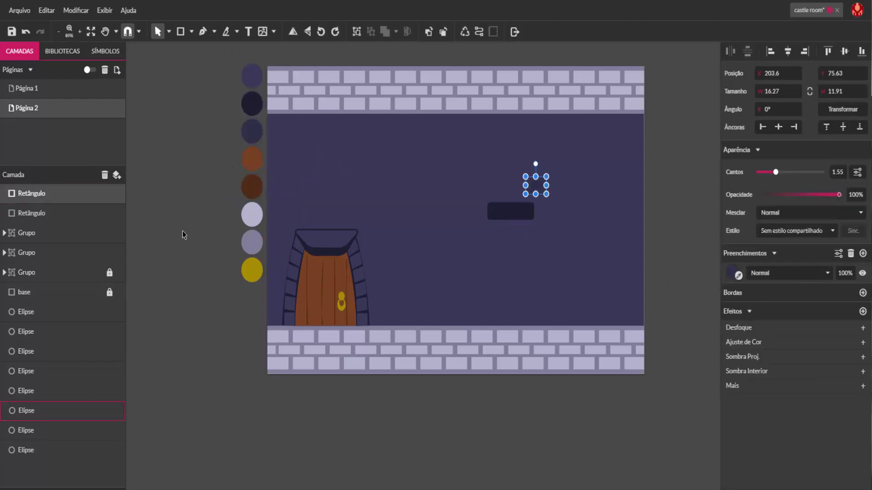
{"action": "left_click", "coordinate": [200, 322]}
- Narrow the wide dark brick and duplicate it as a smaller dark brick to its right
{"action": "left_click", "coordinate": [523, 211]}
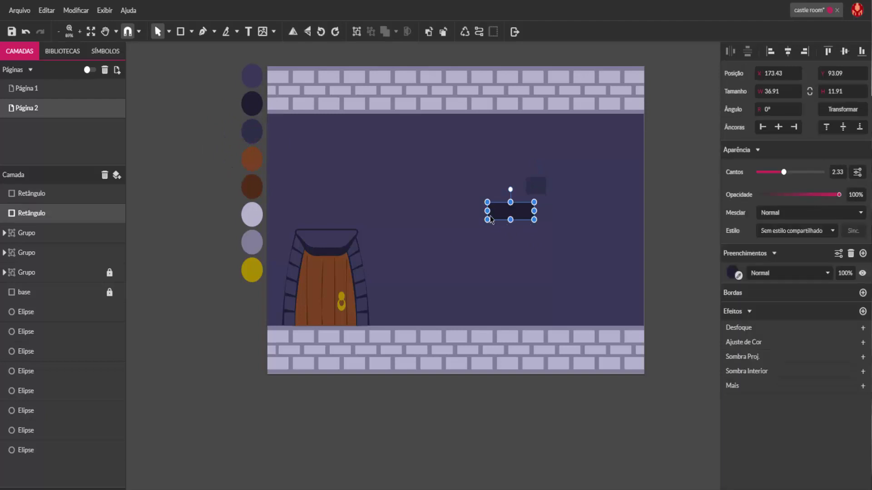
{"action": "left_click_drag", "start_coordinate": [487, 212], "coordinate": [569, 206]}
{"action": "key", "text": "ctrl+d"}
{"action": "left_click", "coordinate": [664, 419]}
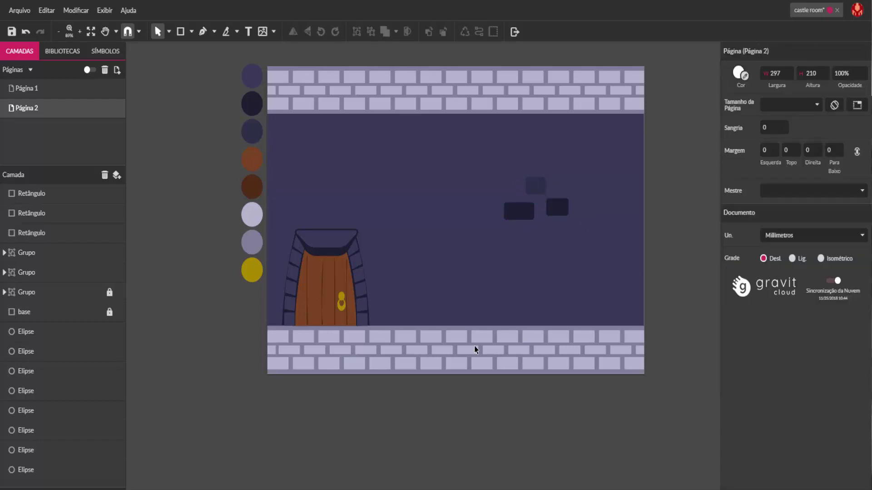
- Duplicate the three-brick cluster twice, placing one copy above the door and the other near the floor at the wall's right edge
{"action": "left_click_drag", "start_coordinate": [671, 150], "coordinate": [676, 214]}
{"action": "left_click_drag", "start_coordinate": [678, 166], "coordinate": [456, 257]}
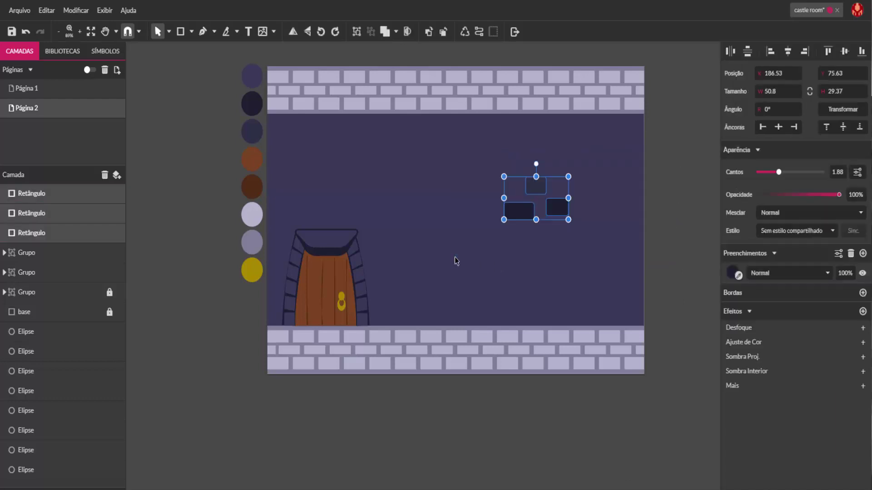
{"action": "key", "text": "ctrl+d"}
{"action": "left_click_drag", "start_coordinate": [526, 192], "coordinate": [344, 148]}
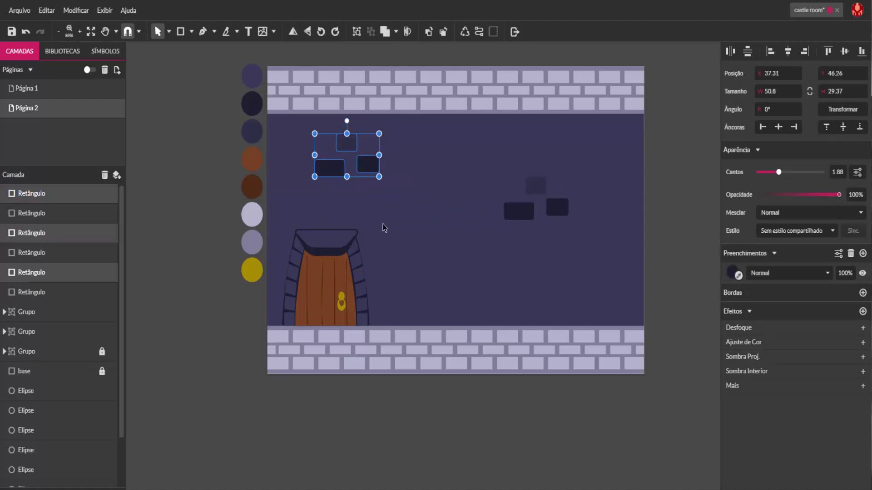
{"action": "key", "text": "ctrl+d"}
{"action": "left_click_drag", "start_coordinate": [185, 129], "coordinate": [639, 310]}
{"action": "left_click", "coordinate": [672, 352]}
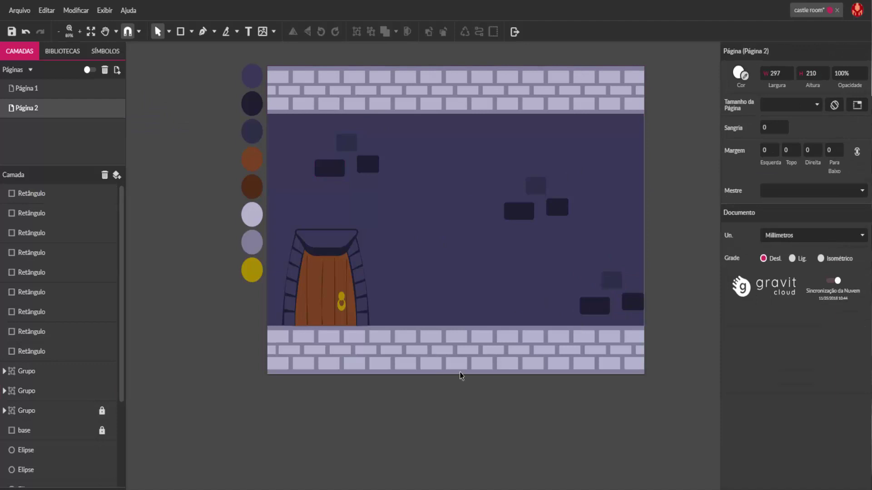
- Recolour the wide dark brick near the floor with the muted blue of the brick above it, and narrow it
{"action": "left_click", "coordinate": [605, 308]}
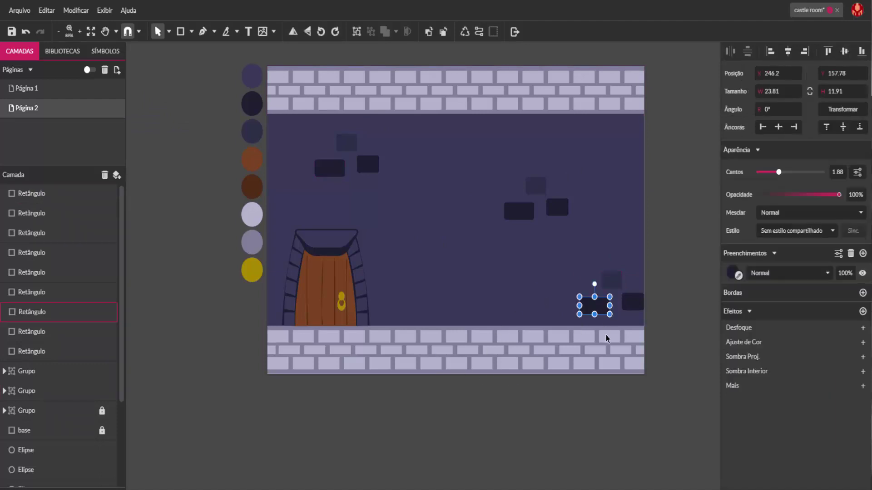
{"action": "left_click", "coordinate": [738, 274]}
{"action": "left_click", "coordinate": [607, 276]}
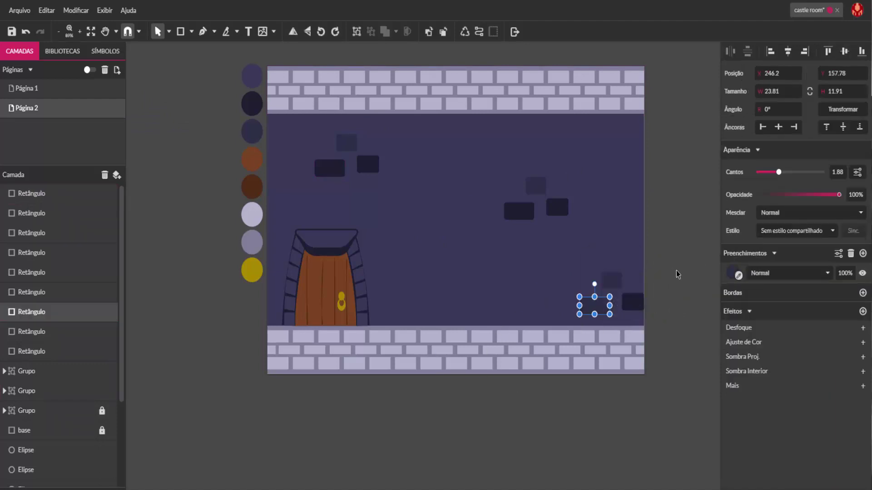
{"action": "left_click", "coordinate": [677, 272]}
{"action": "left_click", "coordinate": [606, 312]}
{"action": "left_click_drag", "start_coordinate": [584, 308], "coordinate": [592, 307]}
- Widen the upper brick of the cluster near the floor into a long brick
{"action": "left_click", "coordinate": [611, 280]}
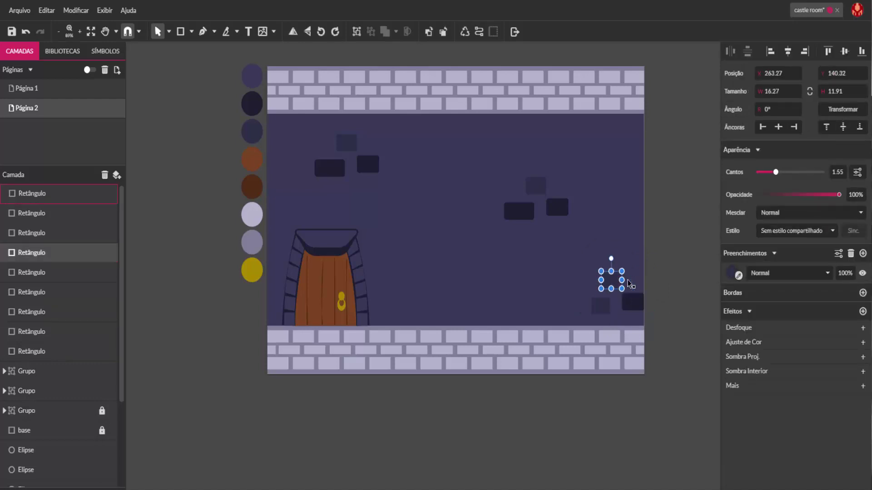
{"action": "left_click_drag", "start_coordinate": [621, 280], "coordinate": [632, 280]}
{"action": "left_click", "coordinate": [684, 283]}
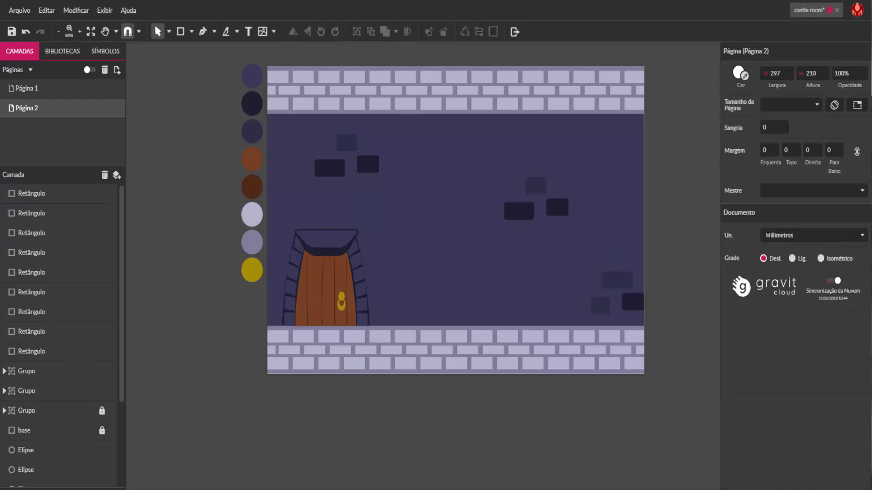
- Narrow the wide dark brick in the cluster above the door to about the size of the small brick beside it
{"action": "left_click", "coordinate": [380, 171]}
{"action": "mouse_move", "coordinate": [378, 164]}
{"action": "left_mouse_down"}
{"action": "mouse_move", "coordinate": [370, 166]}
{"action": "mouse_move", "coordinate": [378, 166]}
{"action": "left_mouse_up"}
{"action": "left_click", "coordinate": [632, 203]}
{"action": "left_click", "coordinate": [371, 166]}
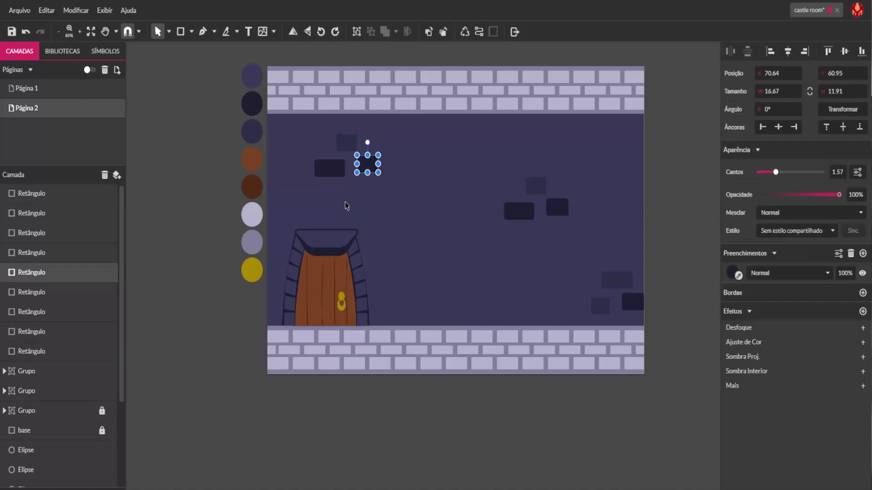
{"action": "left_click", "coordinate": [650, 188]}
{"action": "left_click_drag", "start_coordinate": [324, 173], "coordinate": [331, 171]}
{"action": "left_click", "coordinate": [689, 178]}
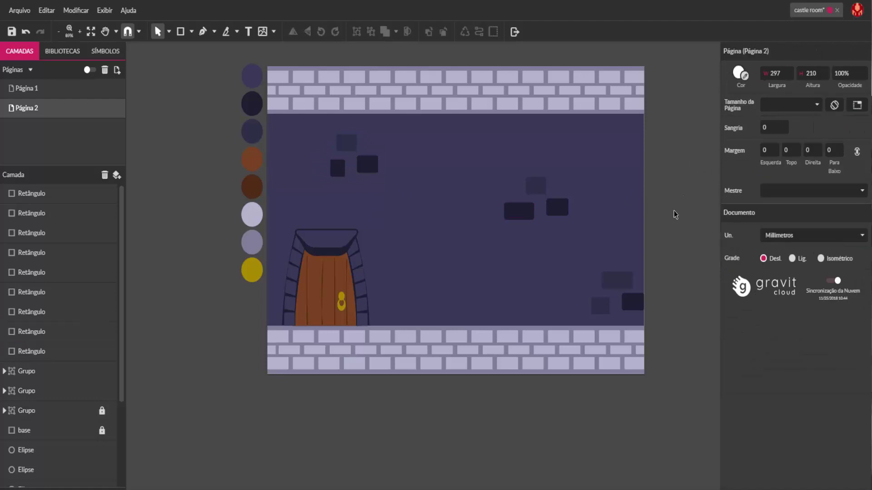
{"action": "left_click_drag", "start_coordinate": [327, 170], "coordinate": [324, 174]}
- Widen the muted blue upper brick of the cluster above the door to about 24.61 mm
{"action": "left_click", "coordinate": [347, 143]}
{"action": "left_click_drag", "start_coordinate": [356, 143], "coordinate": [367, 151]}
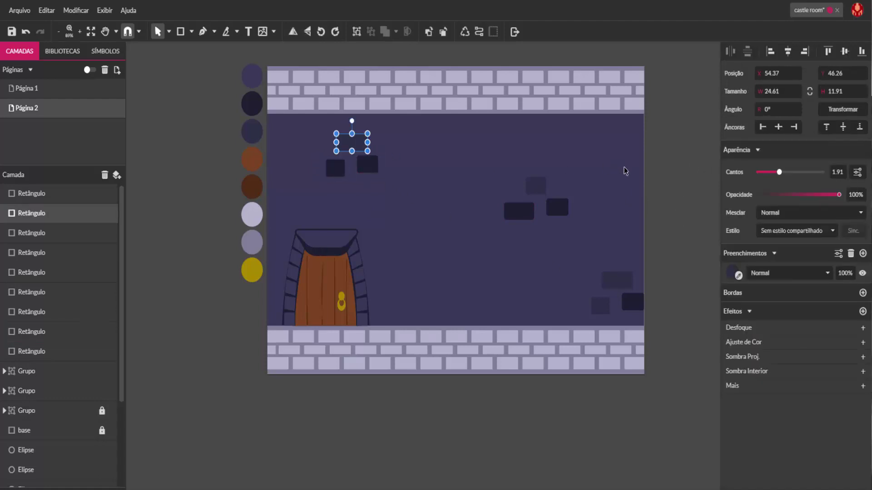
{"action": "left_click", "coordinate": [655, 172]}
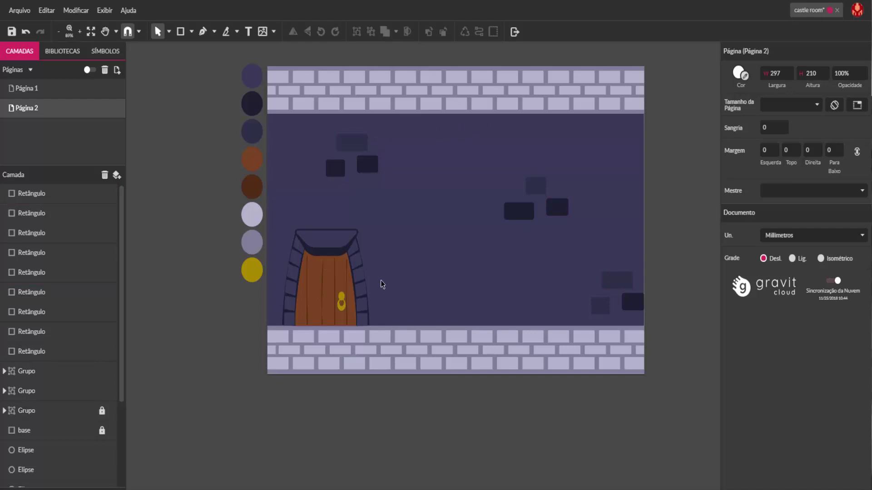
- Duplicate the small dark brick above the door and place the copy outside the page, beyond the wall's right edge
{"action": "left_click", "coordinate": [368, 171]}
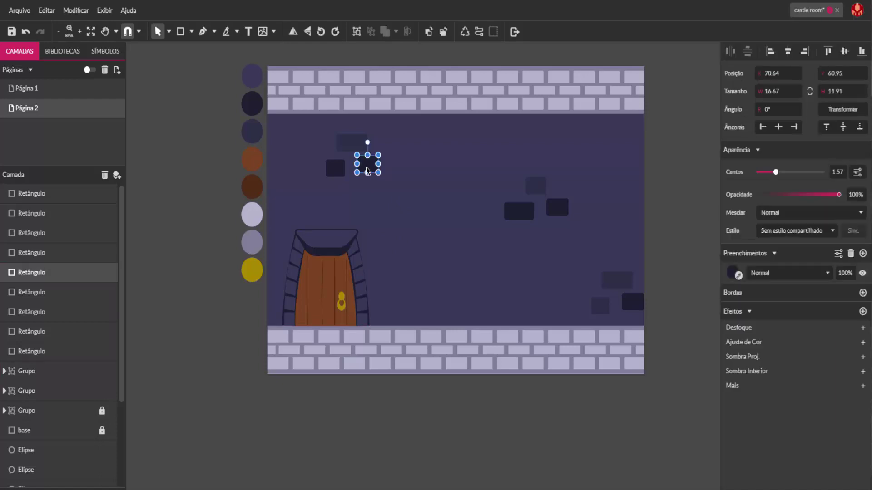
{"action": "key", "text": "ctrl+d"}
{"action": "left_click_drag", "start_coordinate": [368, 166], "coordinate": [672, 203]}
{"action": "scroll", "coordinate": [674, 205], "scroll_direction": "up", "scroll_amount": 1}
{"action": "scroll", "coordinate": [674, 206], "scroll_direction": "up", "scroll_amount": 1}
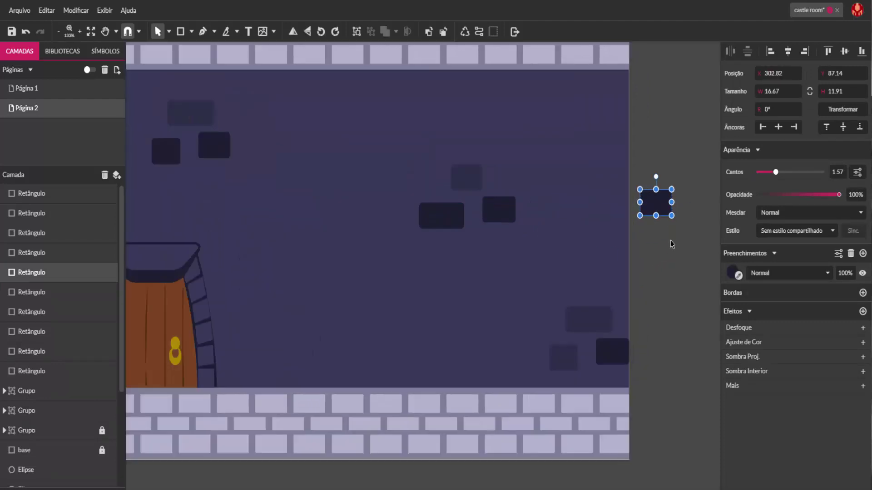
{"action": "left_click", "coordinate": [649, 225]}
{"action": "left_click_drag", "start_coordinate": [656, 209], "coordinate": [665, 298]}
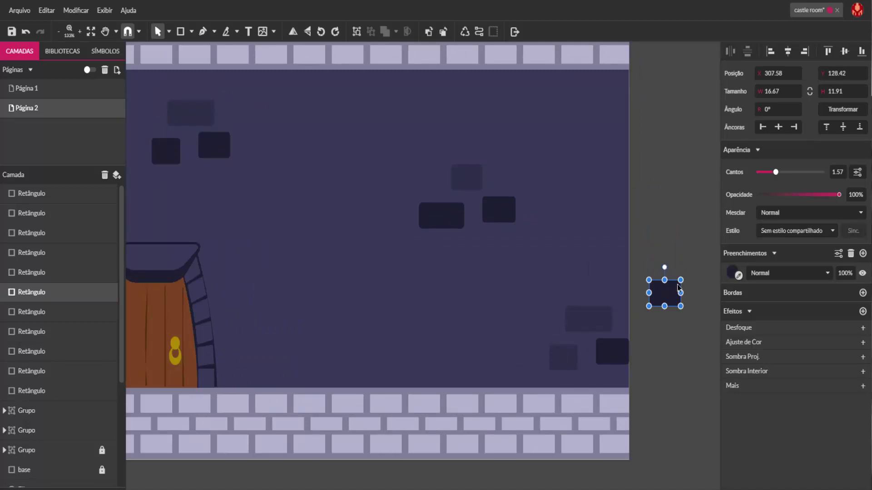
{"action": "key", "text": "ctrl+z"}
- Make two pieces from the off-page brick: a narrow one about 8.33 × 11.91 mm and a block about 23.68 × 18.26 mm
{"action": "left_click_drag", "start_coordinate": [654, 191], "coordinate": [649, 254]}
{"action": "left_click", "coordinate": [654, 188]}
{"action": "left_click_drag", "start_coordinate": [659, 198], "coordinate": [652, 165]}
{"action": "mouse_move", "coordinate": [658, 247]}
{"action": "left_mouse_down"}
{"action": "mouse_move", "coordinate": [666, 222]}
{"action": "mouse_move", "coordinate": [689, 257]}
{"action": "mouse_move", "coordinate": [674, 247]}
{"action": "left_mouse_up"}
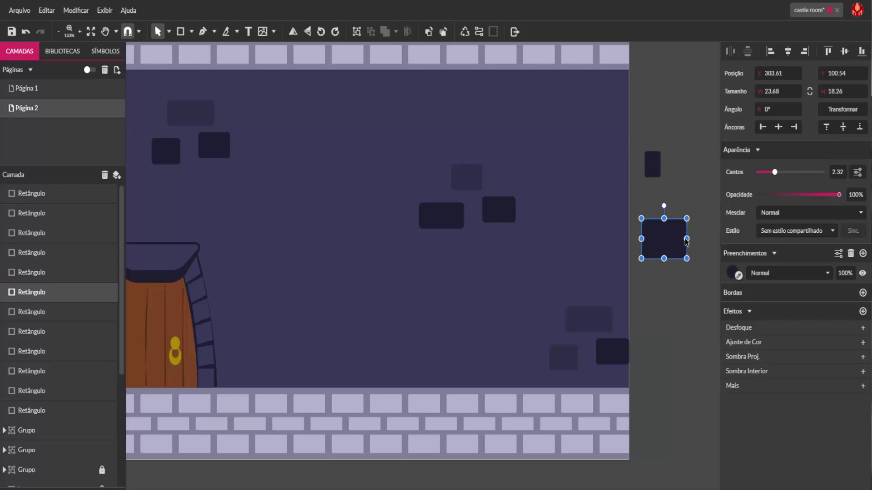
- Duplicate the larger off-page block, fill the copy with a lighter purple, and centre it at reduced size inside the original
{"action": "key", "text": "ctrl+d"}
{"action": "left_click_drag", "start_coordinate": [670, 245], "coordinate": [675, 339]}
{"action": "left_click", "coordinate": [733, 273]}
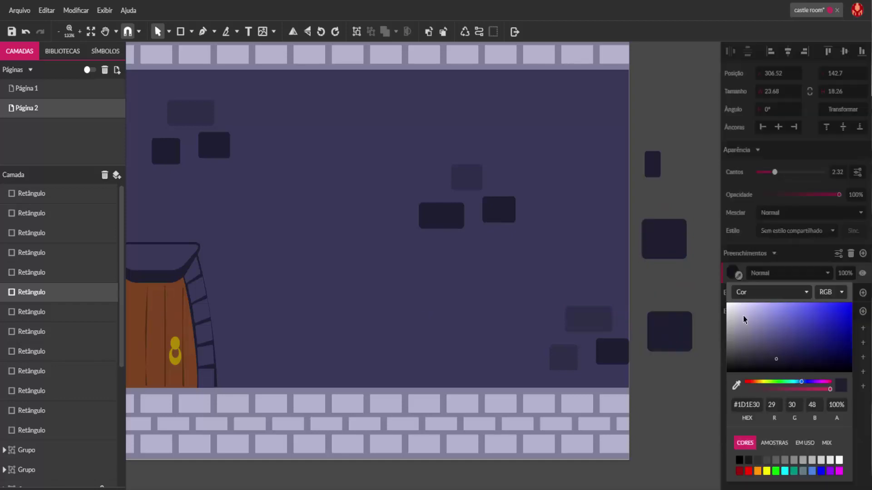
{"action": "left_click", "coordinate": [784, 330]}
{"action": "left_click", "coordinate": [684, 341]}
{"action": "left_click_drag", "start_coordinate": [693, 352], "coordinate": [665, 242]}
{"action": "left_click", "coordinate": [678, 287]}
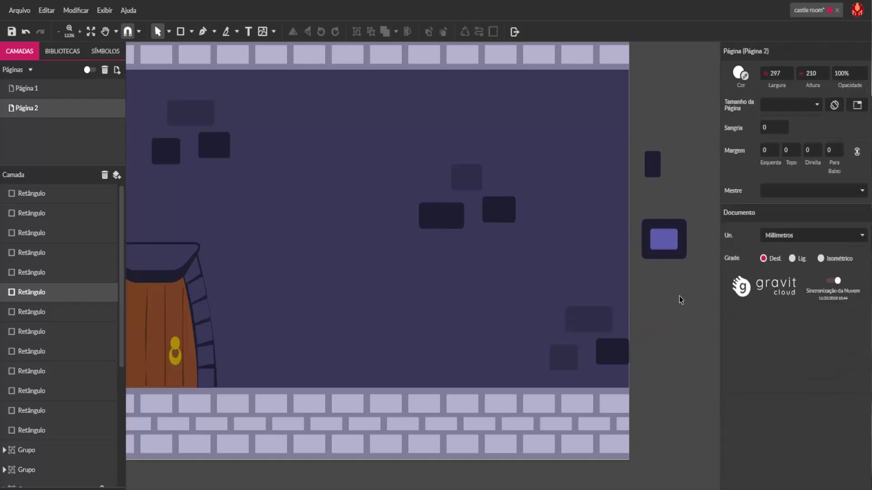
- Subtract the purple inner rectangle from the dark block to form a hollow chain link
{"action": "left_click_drag", "start_coordinate": [680, 271], "coordinate": [630, 272]}
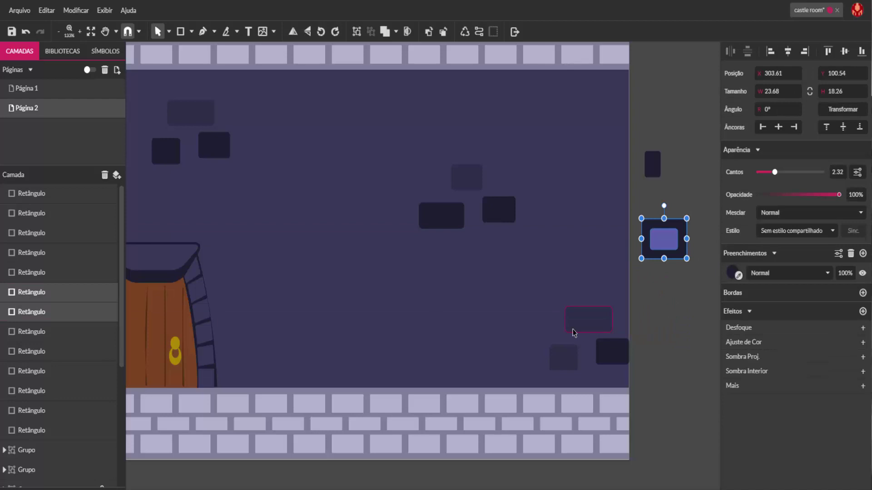
{"action": "left_click", "coordinate": [394, 32]}
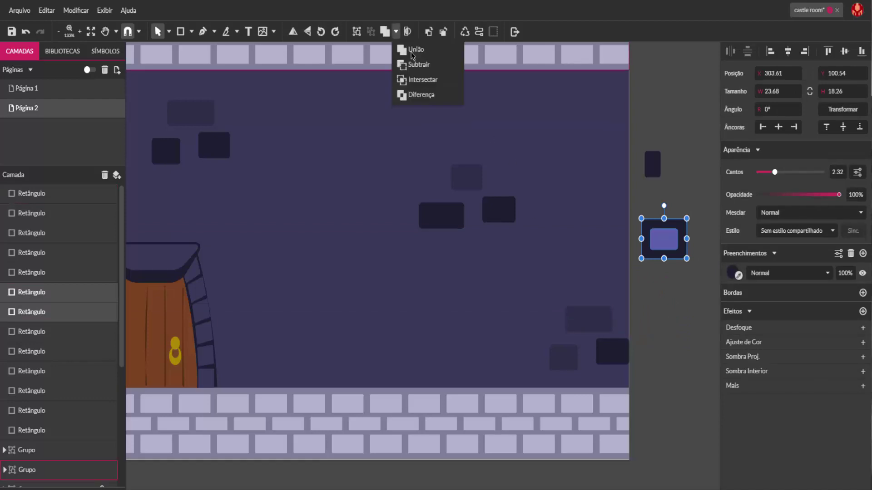
{"action": "left_click", "coordinate": [419, 64]}
{"action": "left_click", "coordinate": [673, 318]}
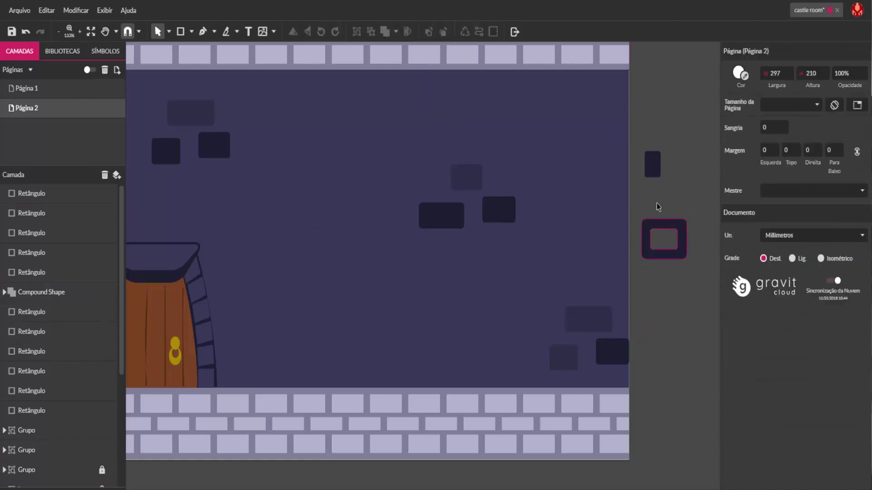
- Place the narrow piece over the link's upper bar as a connector and shrink the link to about 21.65 × 15.35 mm
{"action": "left_click_drag", "start_coordinate": [654, 172], "coordinate": [662, 219]}
{"action": "left_click", "coordinate": [680, 201]}
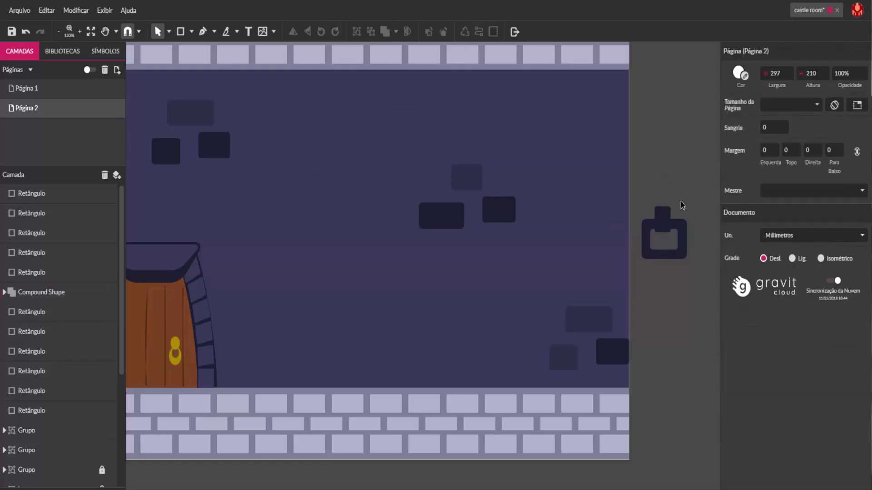
{"action": "scroll", "coordinate": [689, 275], "scroll_direction": "up", "scroll_amount": 2}
{"action": "left_click", "coordinate": [681, 234]}
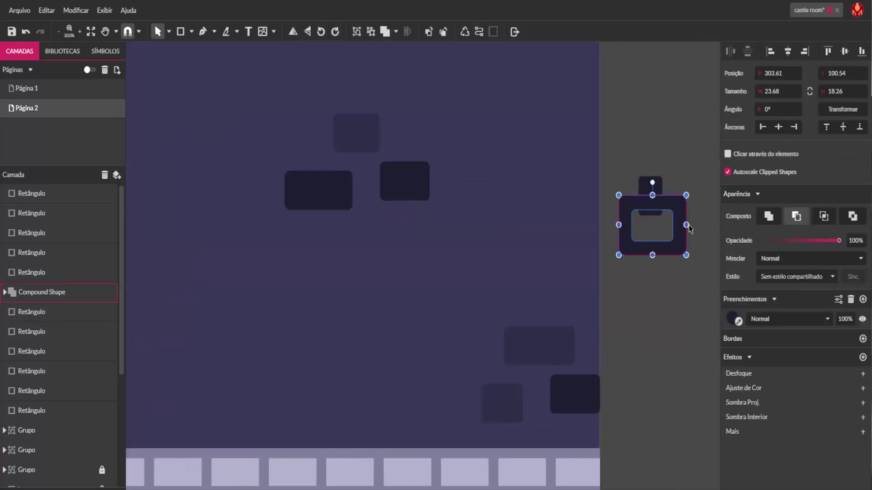
{"action": "left_click_drag", "start_coordinate": [648, 258], "coordinate": [652, 248]}
{"action": "left_click_drag", "start_coordinate": [656, 187], "coordinate": [654, 184]}
{"action": "left_click", "coordinate": [657, 142]}
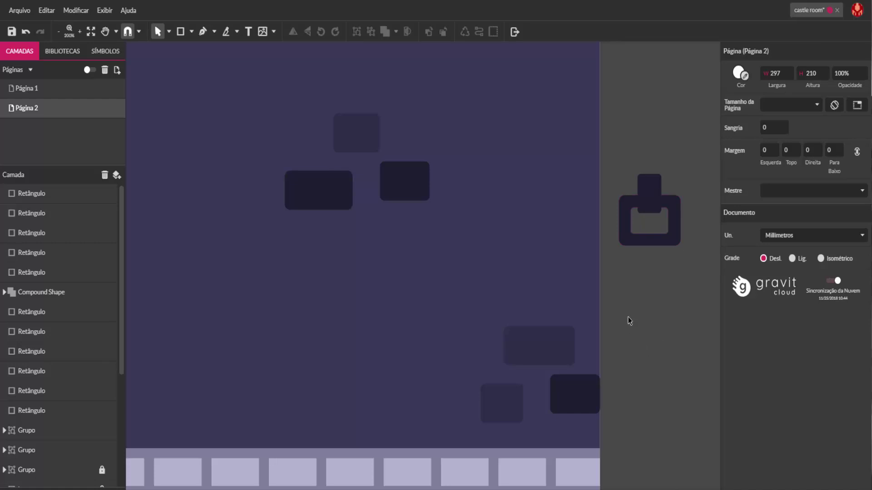
- Copy the connector onto the link's lower bar and place a duplicate of the hollow link directly below
{"action": "left_click", "coordinate": [660, 247]}
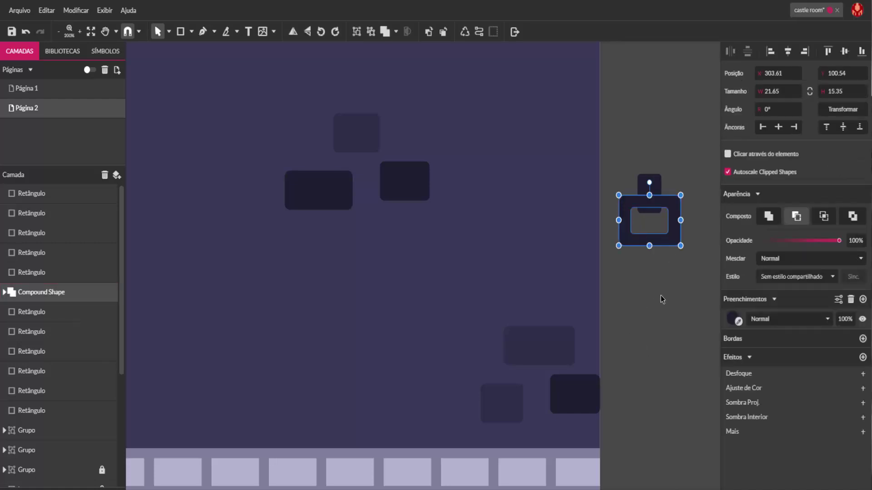
{"action": "left_click", "coordinate": [654, 186]}
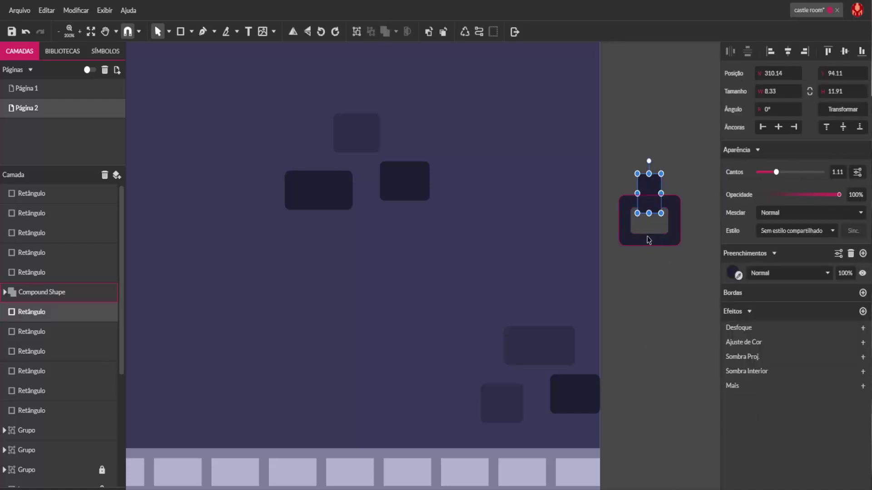
{"action": "left_click_drag", "start_coordinate": [645, 190], "coordinate": [647, 245]}
{"action": "left_click", "coordinate": [663, 305]}
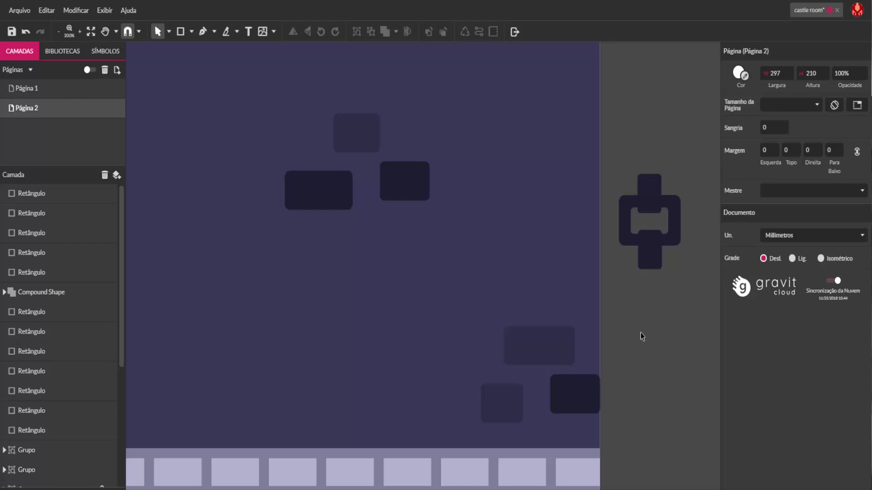
{"action": "left_click", "coordinate": [676, 241]}
{"action": "mouse_move", "coordinate": [668, 246]}
{"action": "left_mouse_down"}
{"action": "mouse_move", "coordinate": [671, 306]}
{"action": "mouse_move", "coordinate": [669, 296]}
{"action": "left_mouse_up"}
{"action": "left_click", "coordinate": [673, 353]}
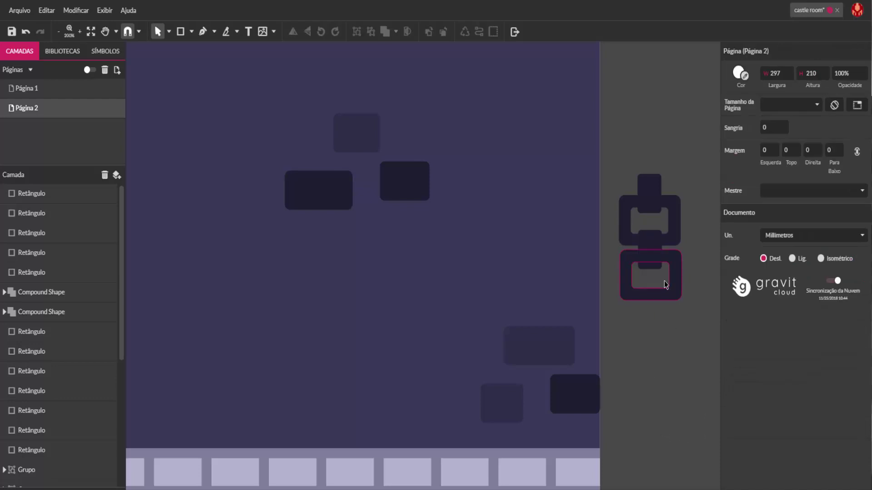
- Duplicate the connectors and link downward to extend the chain to three links ending in a connector
{"action": "left_click", "coordinate": [655, 239]}
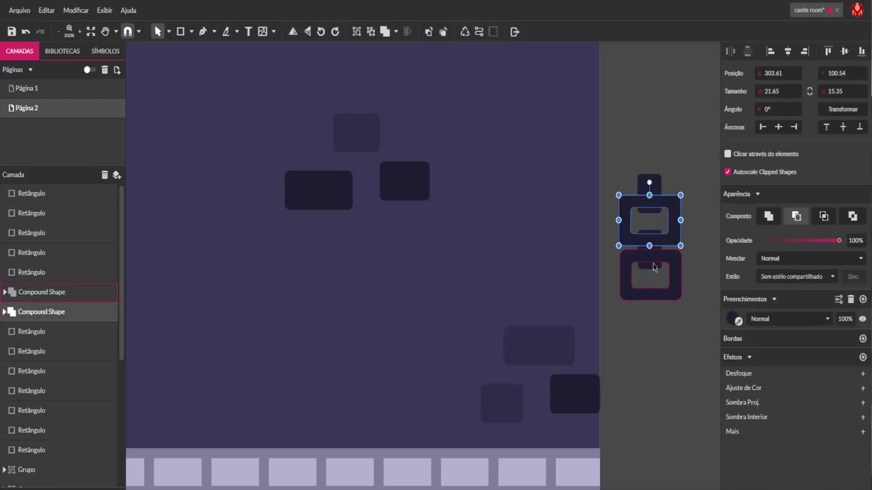
{"action": "left_click", "coordinate": [697, 151]}
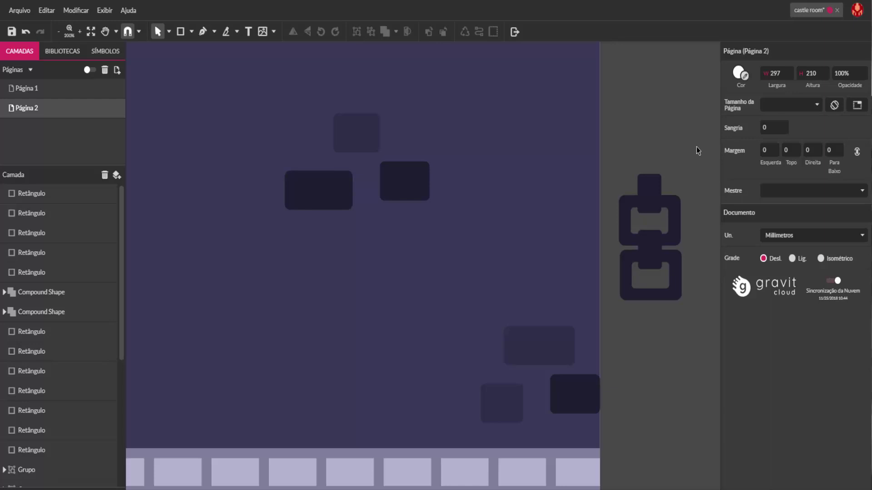
{"action": "left_click_drag", "start_coordinate": [696, 147], "coordinate": [614, 274]}
{"action": "key", "text": "ctrl+d"}
{"action": "left_click_drag", "start_coordinate": [669, 220], "coordinate": [672, 325]}
{"action": "left_click", "coordinate": [660, 479]}
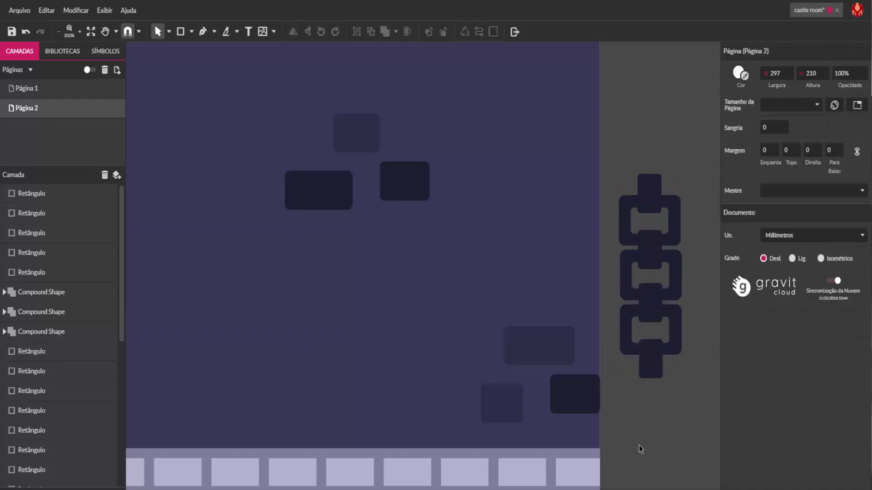
- Group all the chain pieces and move the group onto the wall beside the middle brick cluster
{"action": "left_click_drag", "start_coordinate": [702, 155], "coordinate": [614, 431]}
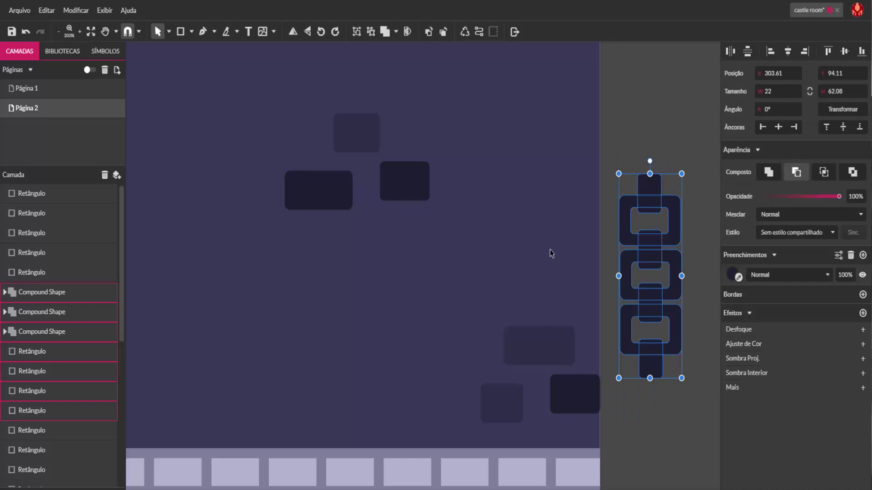
{"action": "key", "text": "ctrl+g"}
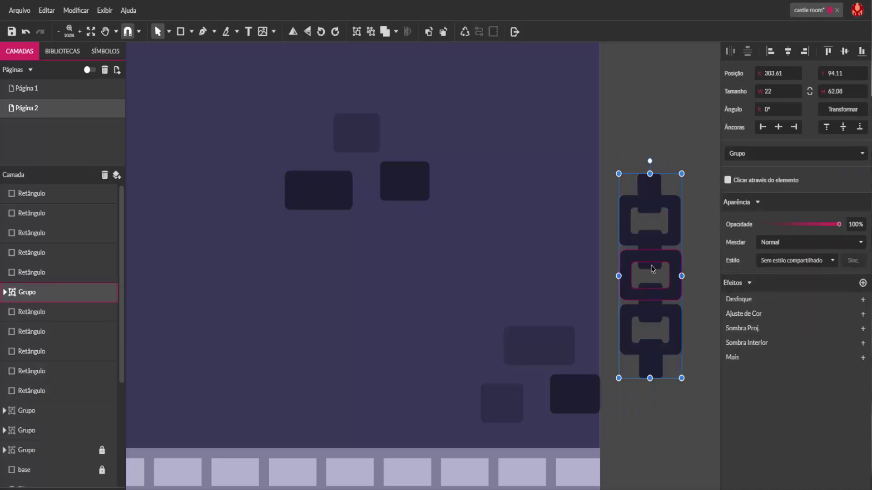
{"action": "left_click_drag", "start_coordinate": [652, 254], "coordinate": [486, 177]}
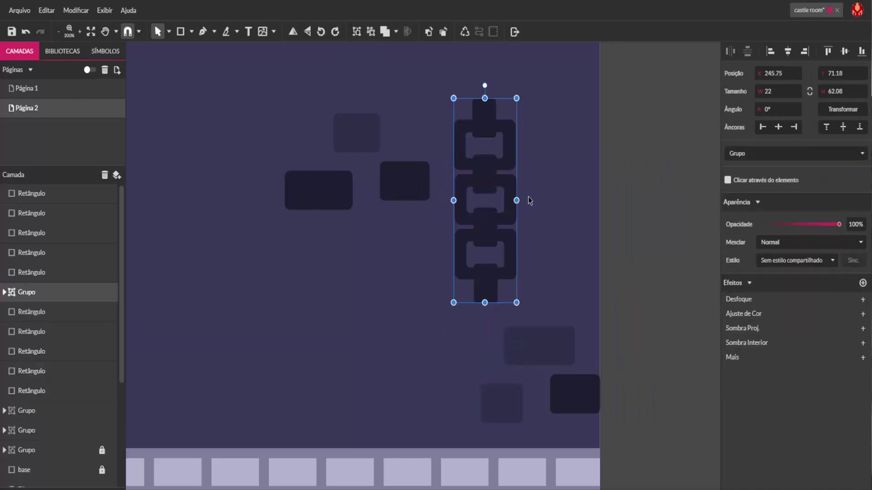
- Shrink the chain group and hang it from the ceiling, to the right of the bricks above the door
{"action": "scroll", "coordinate": [532, 202], "scroll_direction": "down", "scroll_amount": 5}
{"action": "key", "text": "space"}
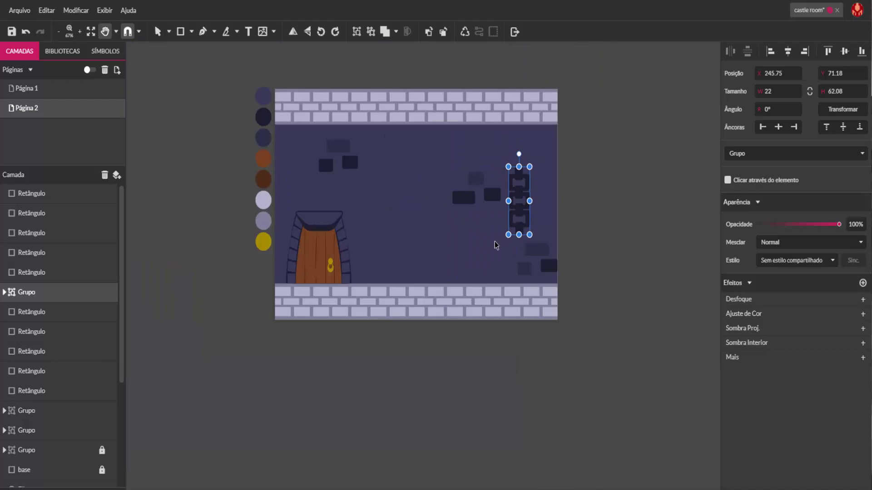
{"action": "left_click_drag", "start_coordinate": [463, 213], "coordinate": [524, 254]}
{"action": "scroll", "coordinate": [558, 226], "scroll_direction": "up", "scroll_amount": 2}
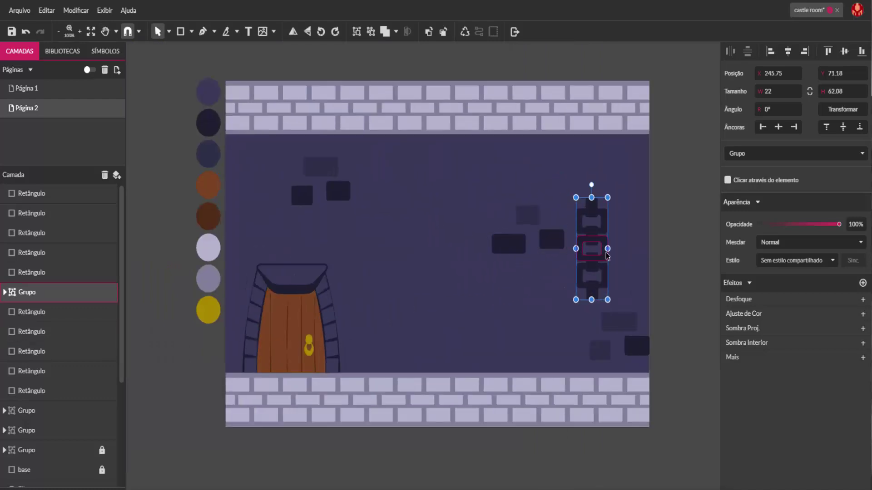
{"action": "left_click_drag", "start_coordinate": [602, 252], "coordinate": [398, 162]}
{"action": "left_click", "coordinate": [589, 284]}
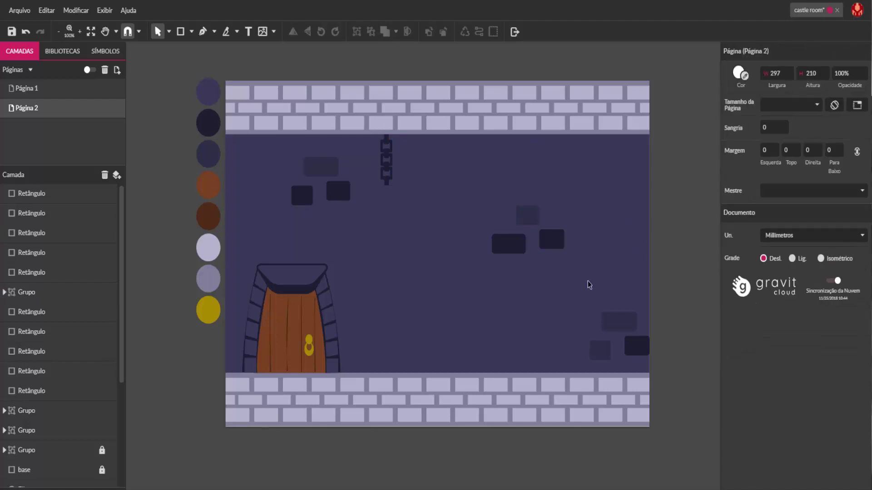
- Stretch the hanging chain farther down the wall, keeping its upper end against the ceiling
{"action": "scroll", "coordinate": [381, 101], "scroll_direction": "up", "scroll_amount": 2}
{"action": "left_click", "coordinate": [391, 195]}
{"action": "left_click_drag", "start_coordinate": [388, 236], "coordinate": [413, 177]}
{"action": "left_click", "coordinate": [519, 232]}
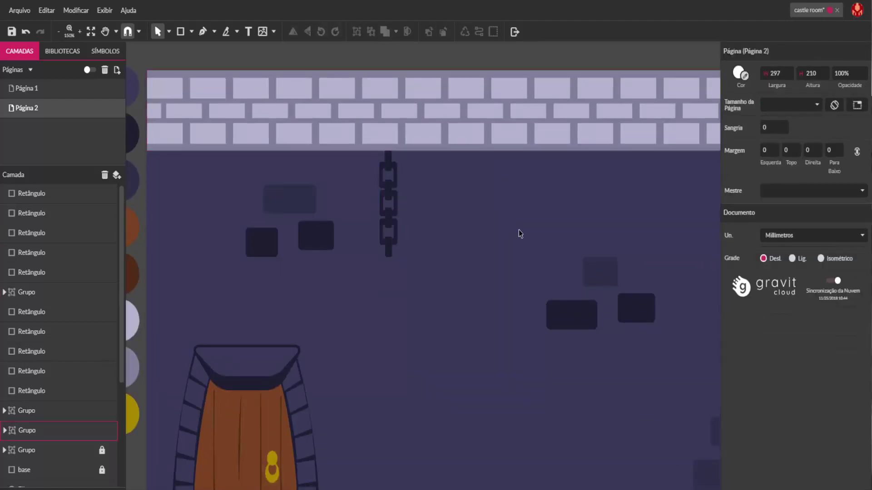
{"action": "scroll", "coordinate": [532, 224], "scroll_direction": "down", "scroll_amount": 3}
{"action": "scroll", "coordinate": [488, 275], "scroll_direction": "up", "scroll_amount": 1}
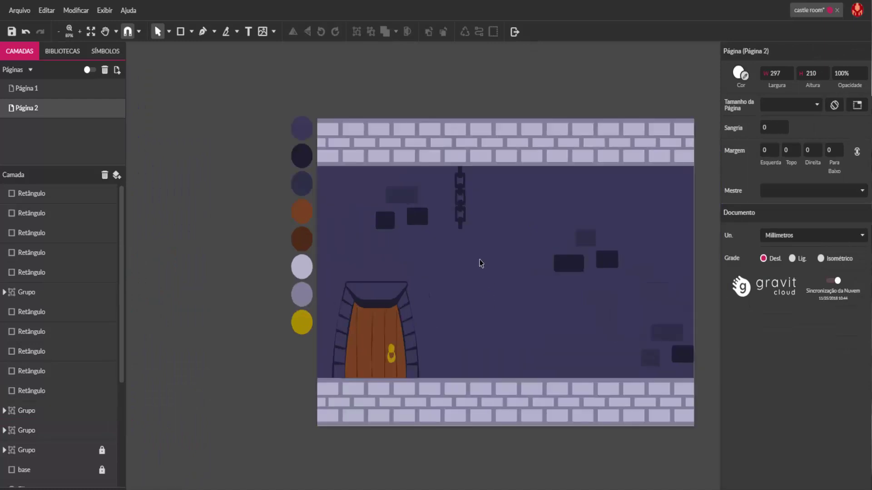
- Duplicate the hanging chain and hang the copy from the ceiling near the room's right end, level with the original
{"action": "left_click", "coordinate": [460, 220]}
{"action": "left_click_drag", "start_coordinate": [461, 196], "coordinate": [634, 194]}
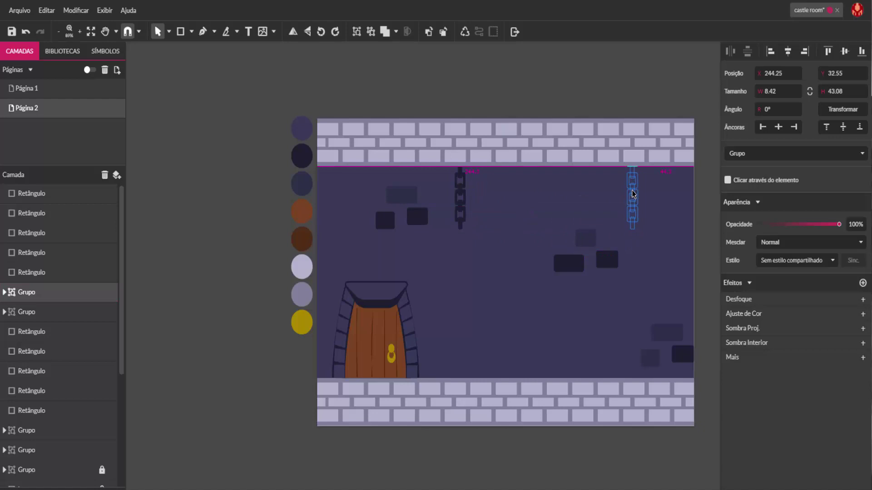
{"action": "left_click", "coordinate": [679, 85]}
- Stretch the copied chain down to about 61 mm tall and widen it so its links look larger than the original's
{"action": "left_click", "coordinate": [633, 230]}
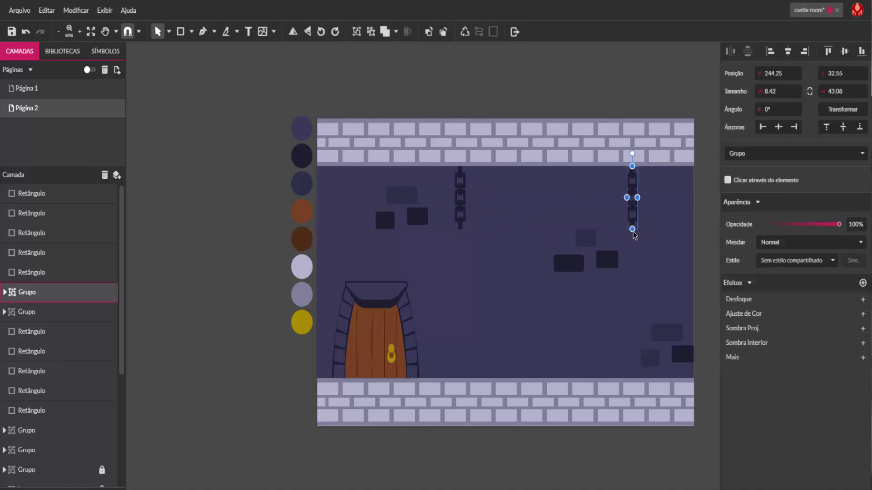
{"action": "left_click_drag", "start_coordinate": [634, 233], "coordinate": [634, 254]}
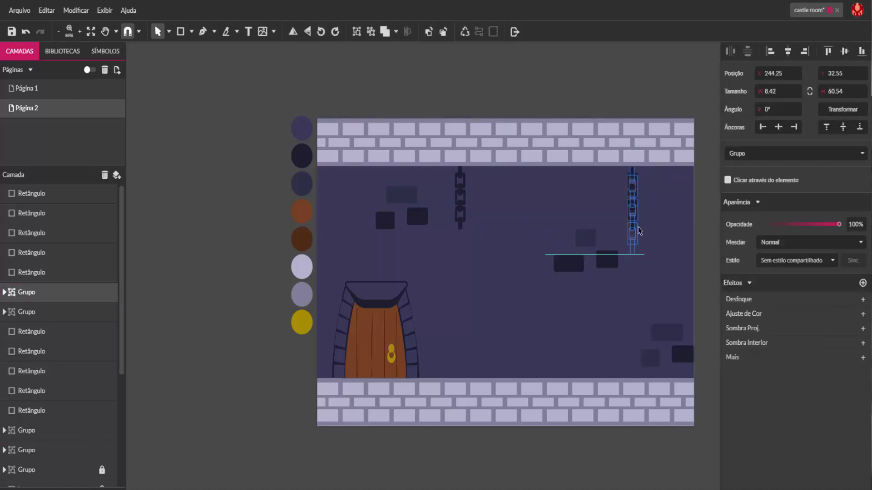
{"action": "left_click_drag", "start_coordinate": [638, 210], "coordinate": [645, 215]}
{"action": "left_click", "coordinate": [627, 92]}
- Move the larger chain left along the ceiling, to just left of the middle brick cluster
{"action": "scroll", "coordinate": [502, 390], "scroll_direction": "down", "scroll_amount": 1}
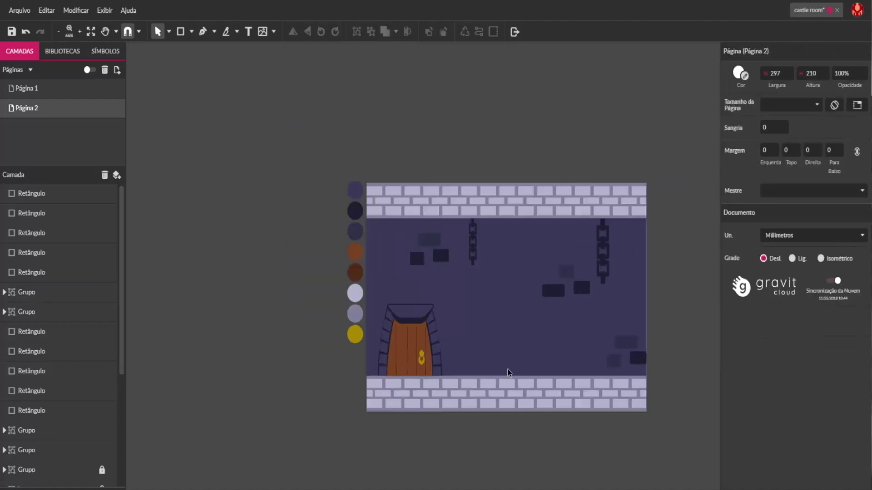
{"action": "scroll", "coordinate": [515, 350], "scroll_direction": "up", "scroll_amount": 1}
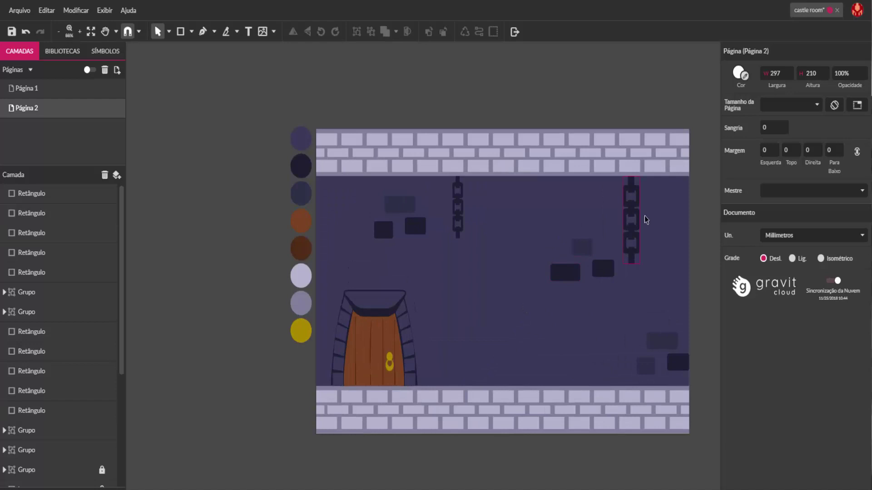
{"action": "left_click_drag", "start_coordinate": [629, 203], "coordinate": [552, 177]}
{"action": "left_click", "coordinate": [559, 107]}
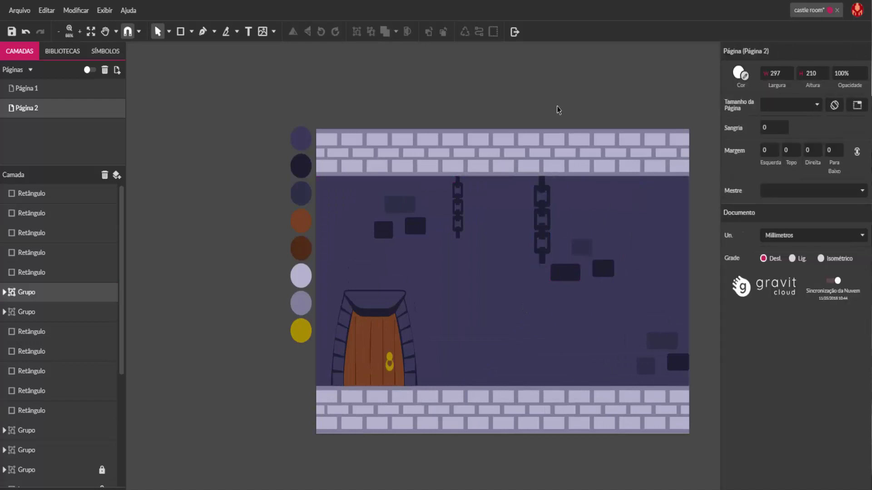
- Narrow the larger chain slightly from its right side, keeping its length
{"action": "scroll", "coordinate": [583, 356], "scroll_direction": "down", "scroll_amount": 1}
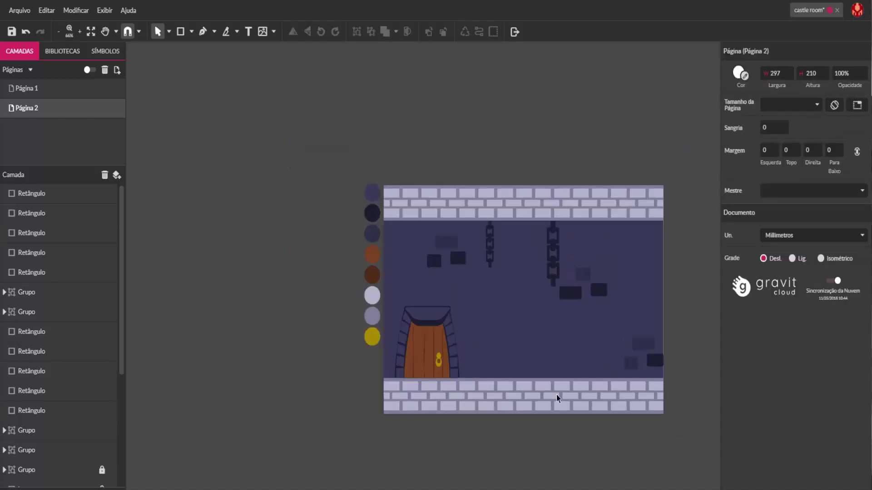
{"action": "scroll", "coordinate": [558, 399], "scroll_direction": "up", "scroll_amount": 1}
{"action": "key", "text": "space"}
{"action": "left_click_drag", "start_coordinate": [584, 333], "coordinate": [539, 308]}
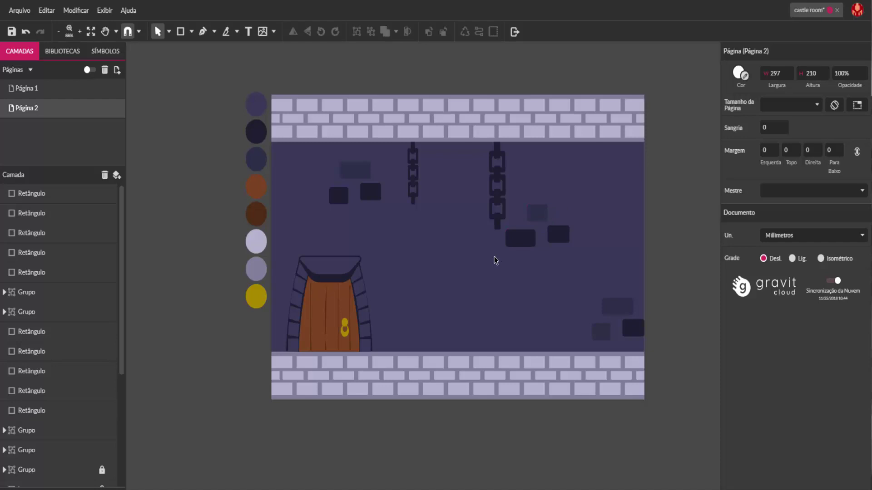
{"action": "left_click", "coordinate": [498, 203]}
{"action": "left_click_drag", "start_coordinate": [505, 185], "coordinate": [501, 187]}
{"action": "left_click", "coordinate": [677, 194]}
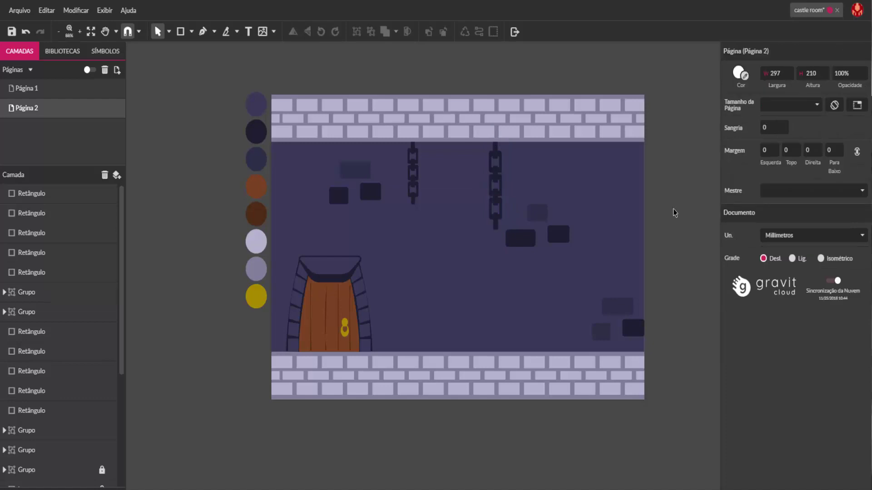